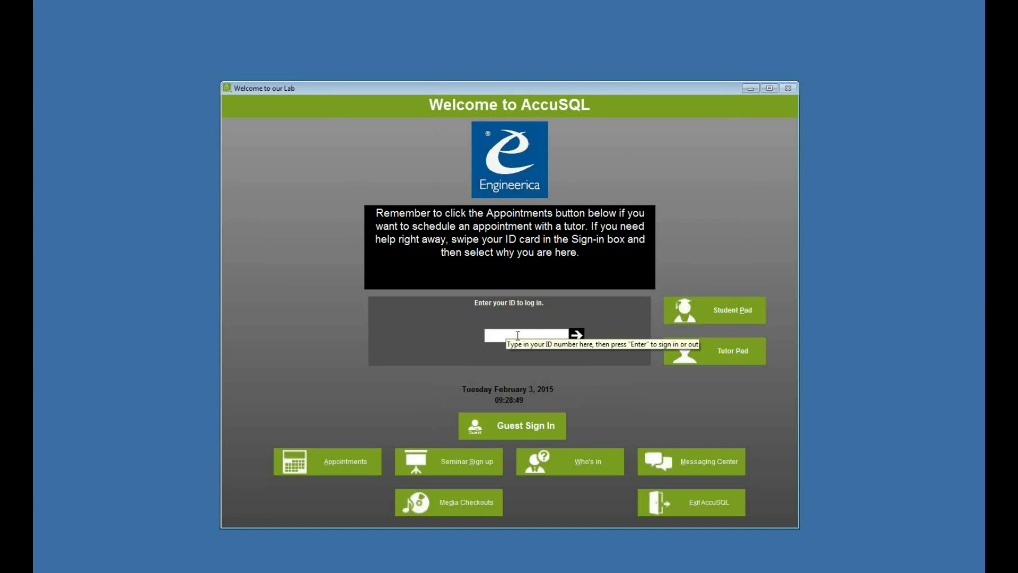
Step: Sign in with the administrator ID and password to reach System Administration
type("12345678")
key("Return")
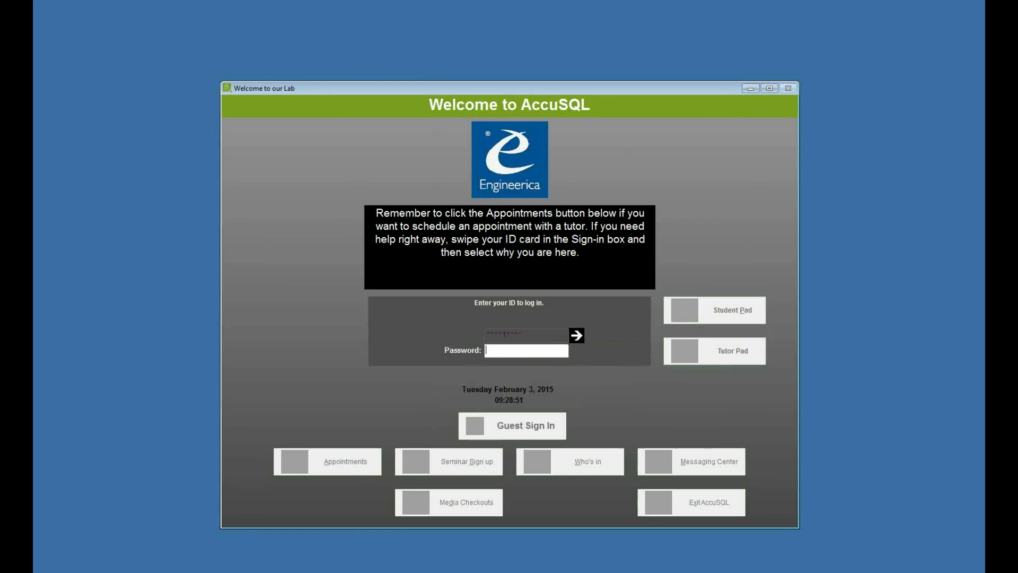
type("123")
key("Return")
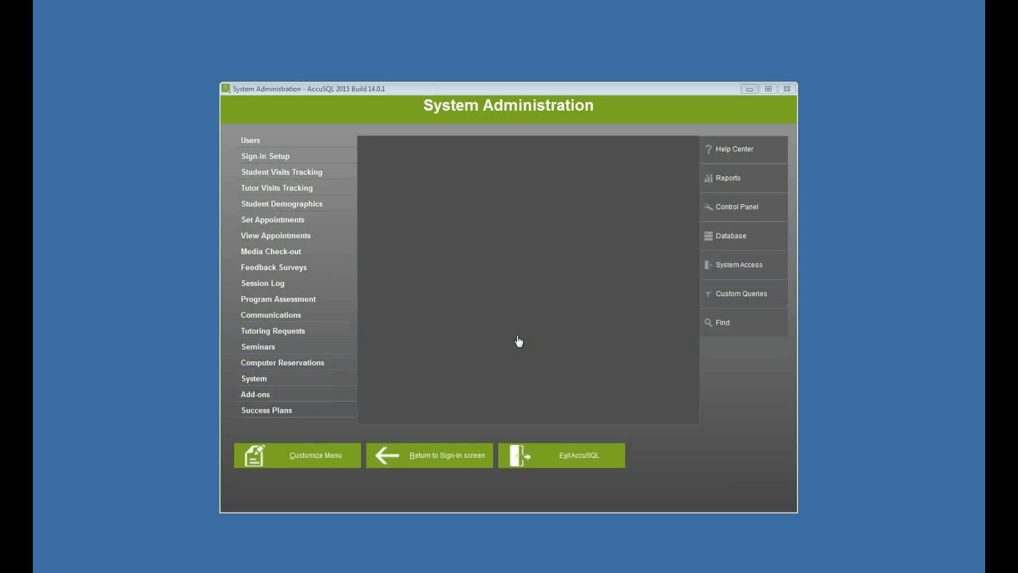
Step: Start a new feedback survey from the Feedback Surveys menu
left_click(318, 269)
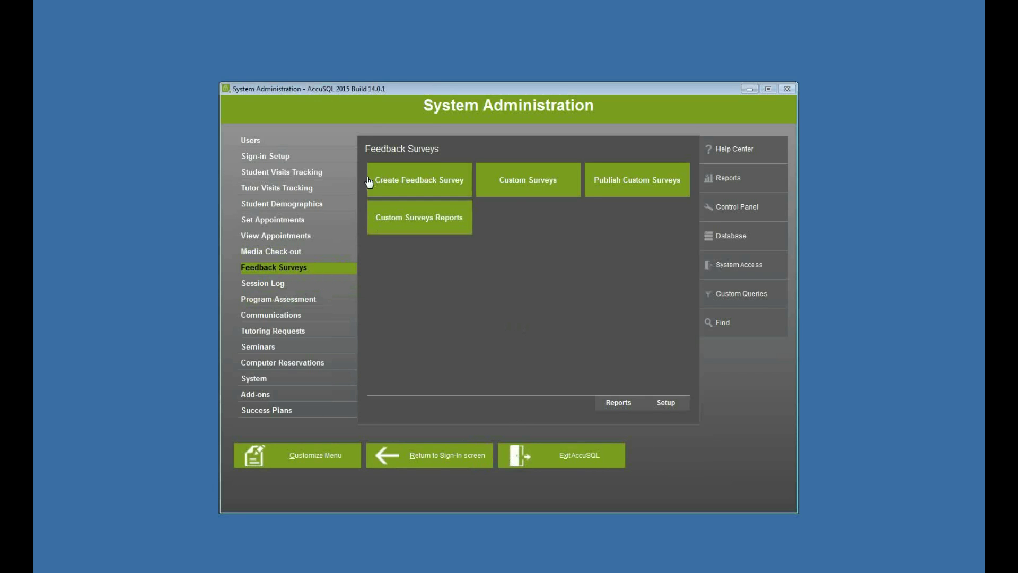
left_click(420, 181)
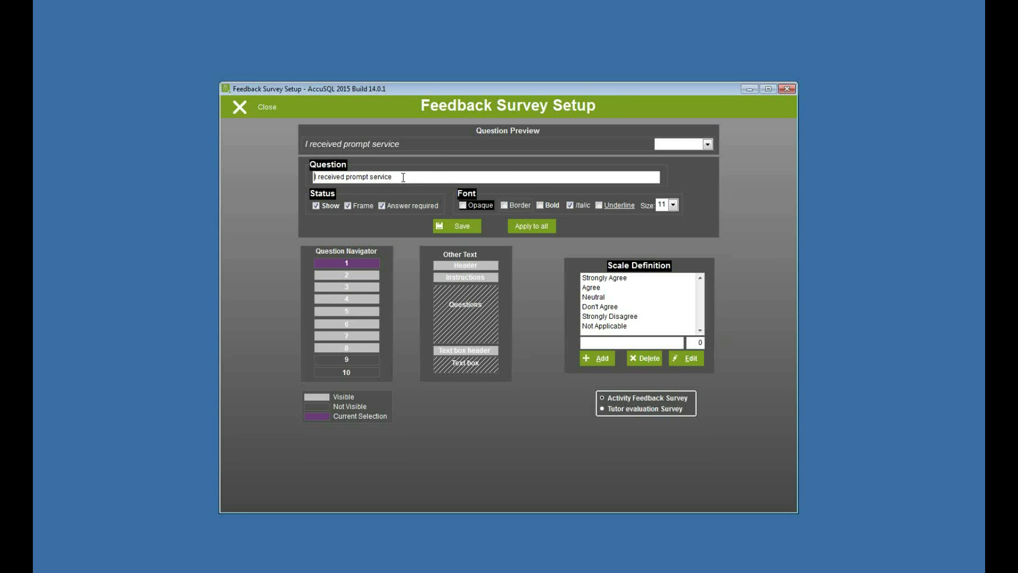
left_click(344, 275)
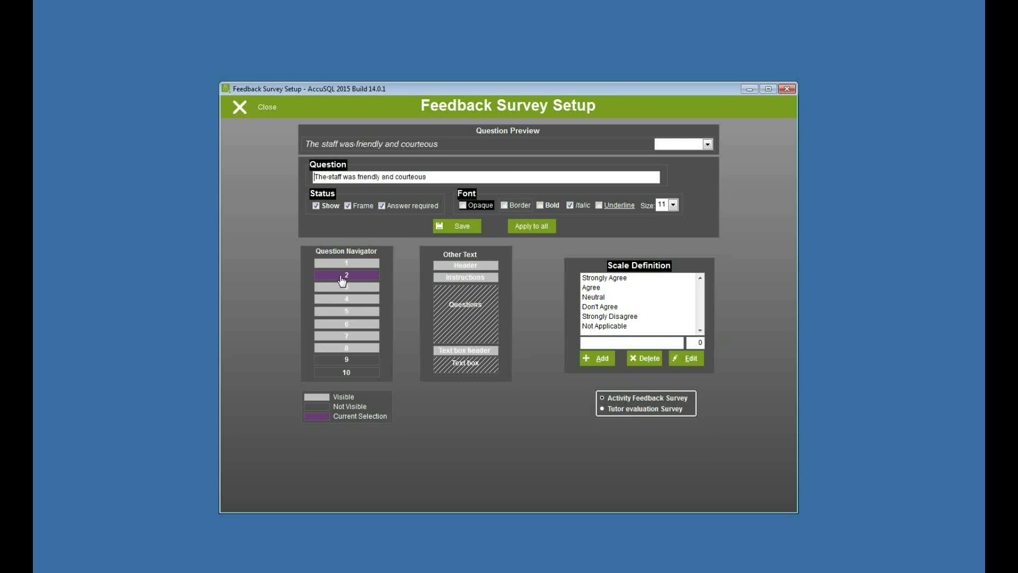
left_click(343, 289)
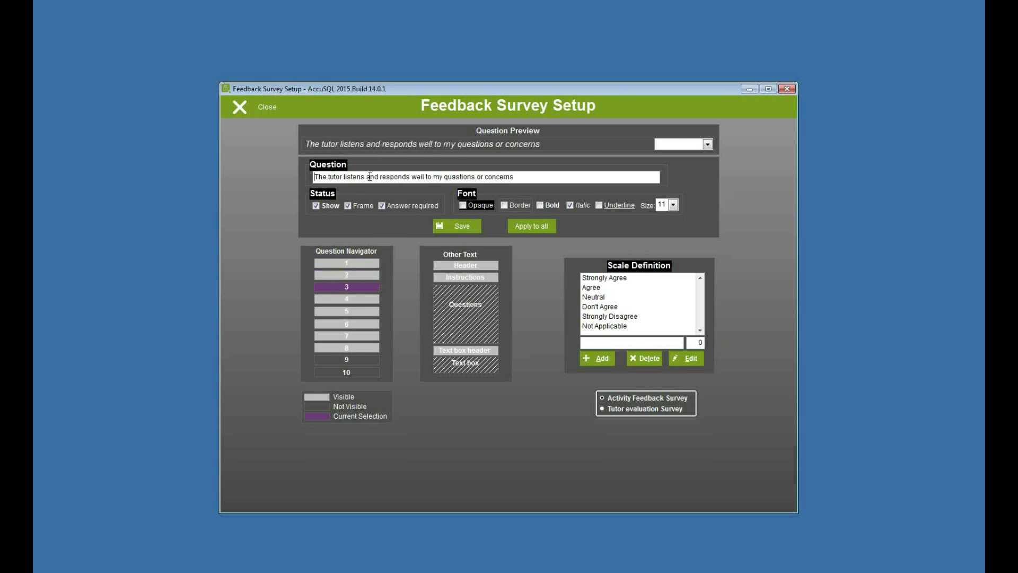
left_click(351, 300)
left_click(367, 313)
left_click(360, 326)
left_click(358, 337)
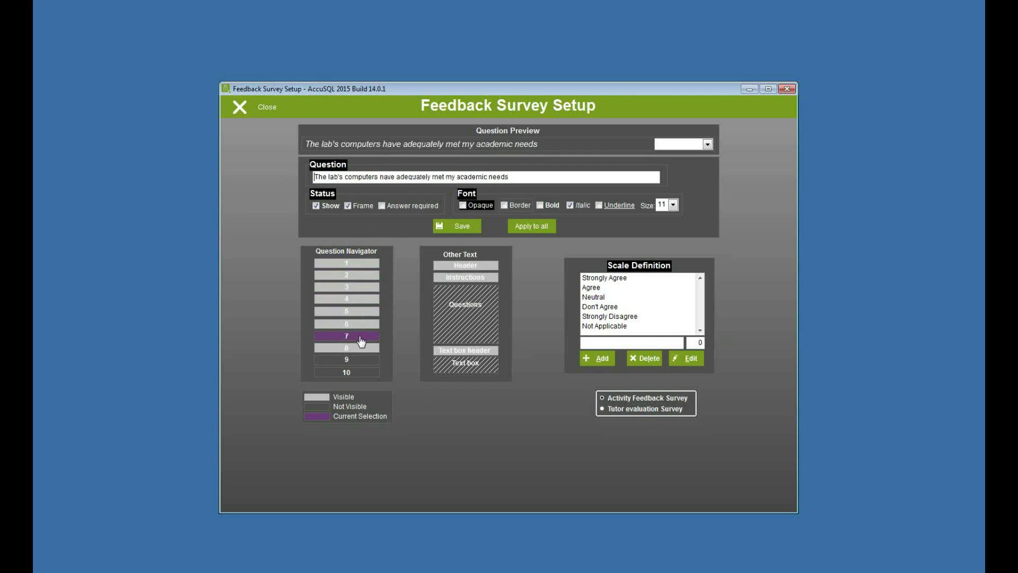
left_click(354, 266)
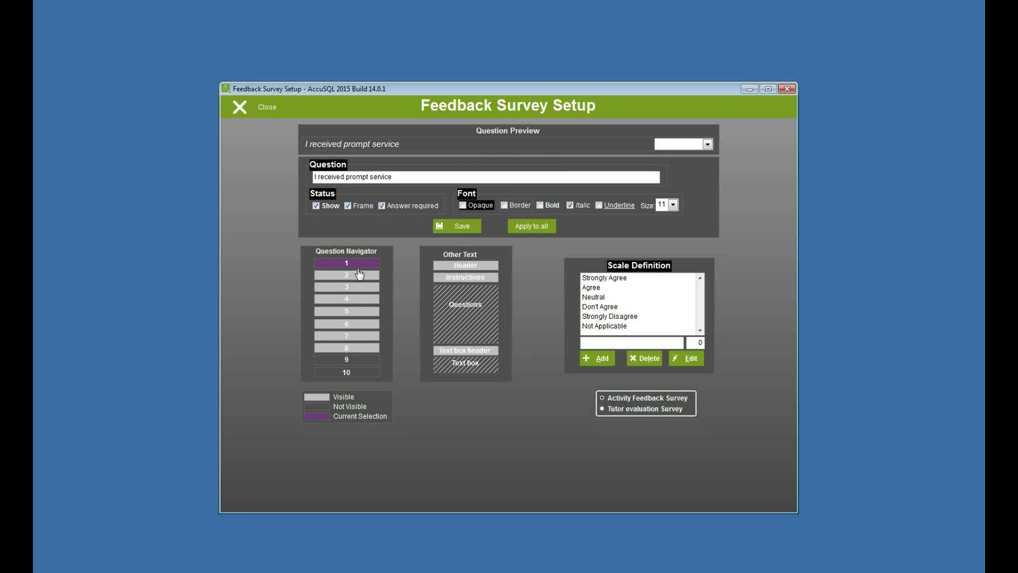
left_click(358, 350)
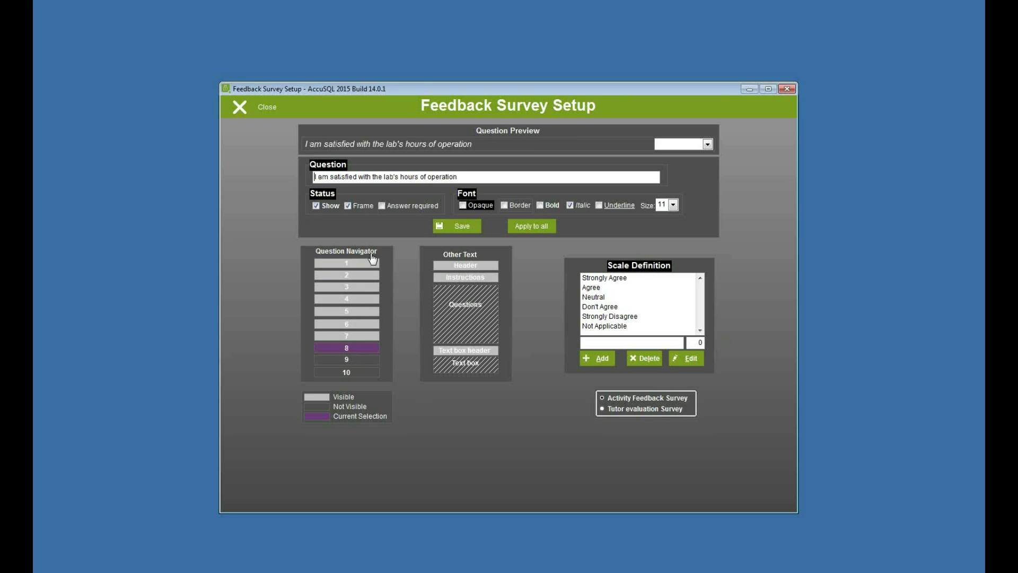
left_click(360, 362)
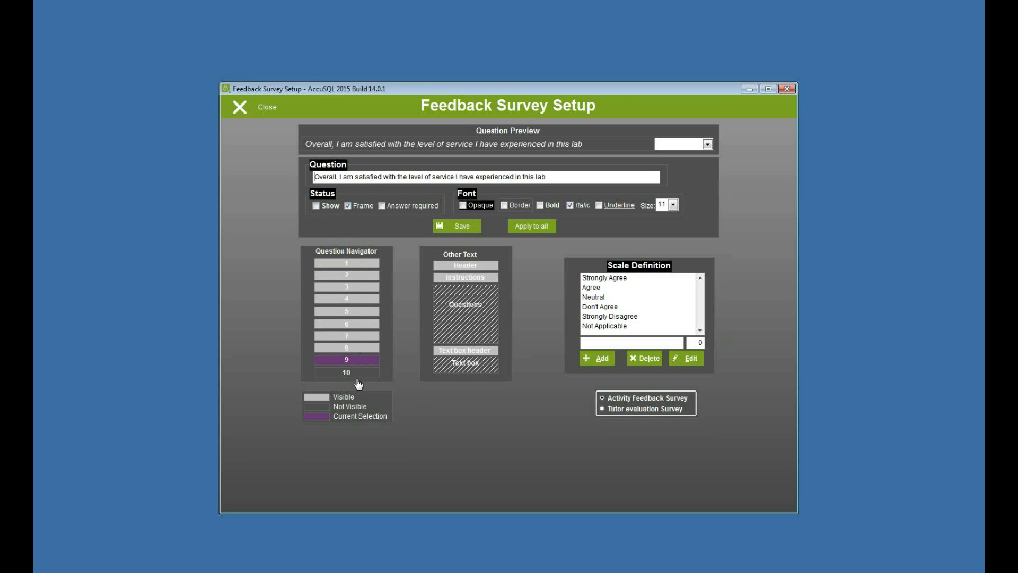
left_click(356, 374)
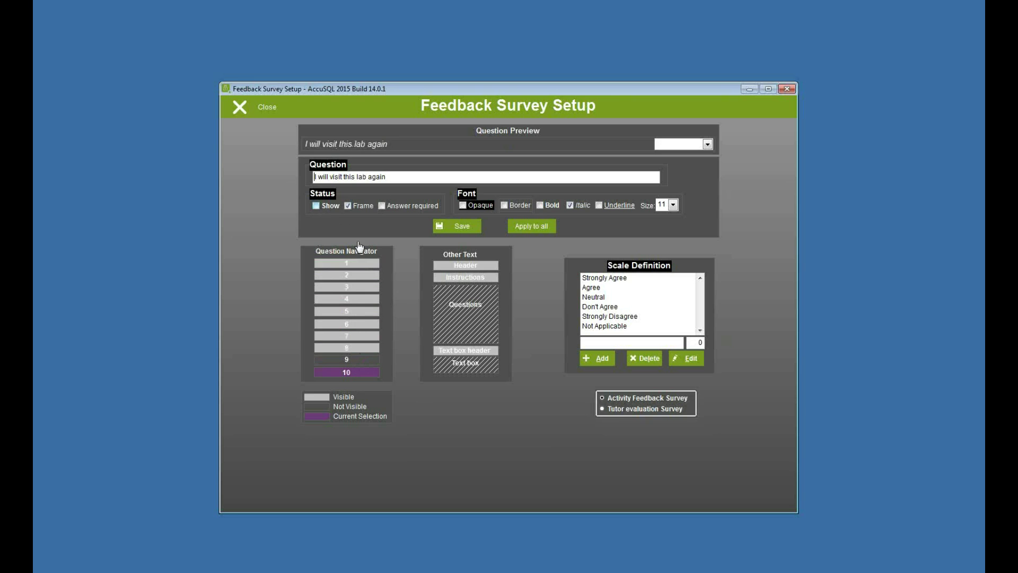
left_click(358, 263)
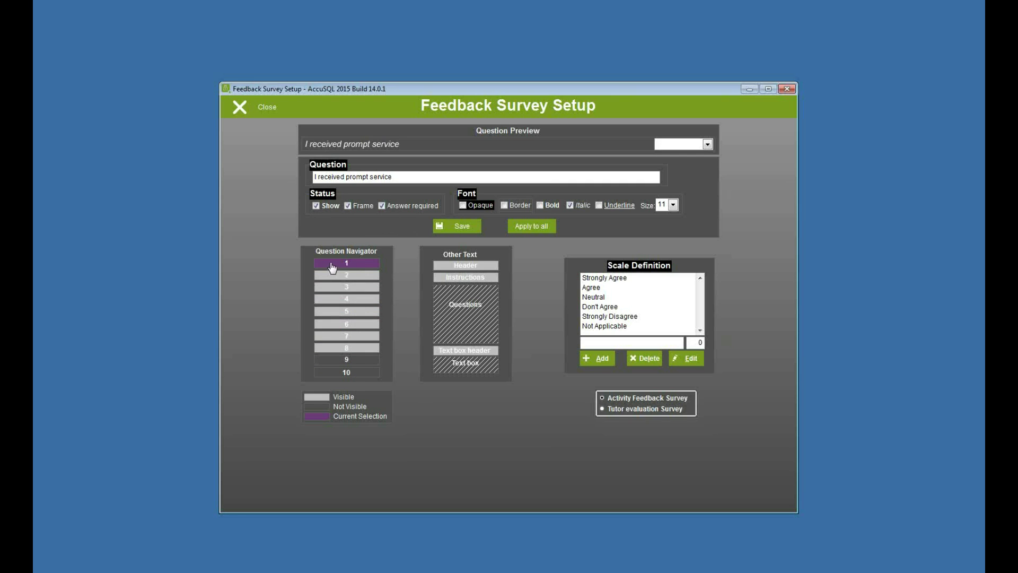
Step: Review the six scale options, from Strongly Agree through Not Applicable
left_click(624, 279)
left_click(611, 290)
left_click(610, 297)
left_click(610, 306)
left_click(609, 316)
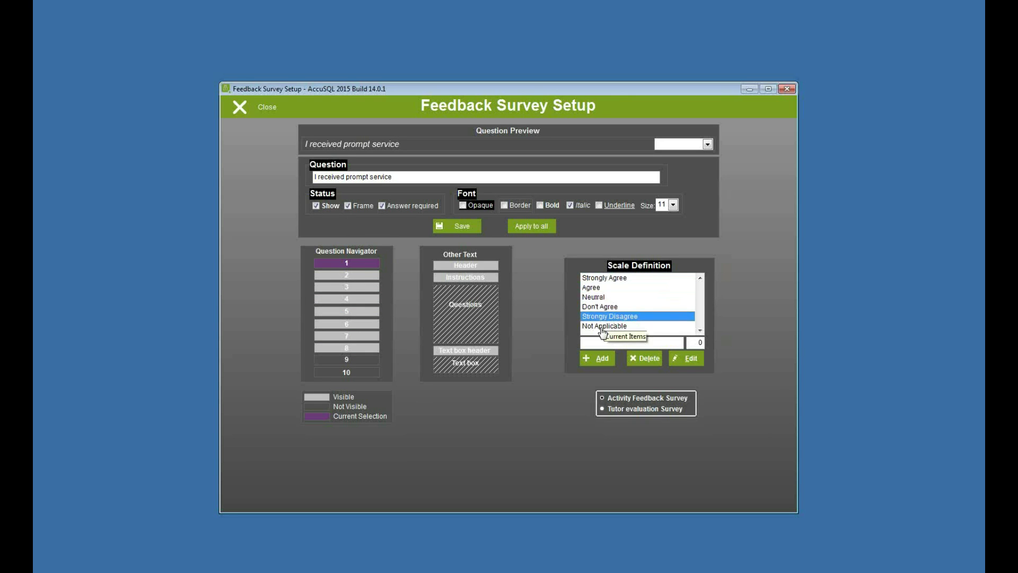
left_click(608, 325)
left_click(608, 279)
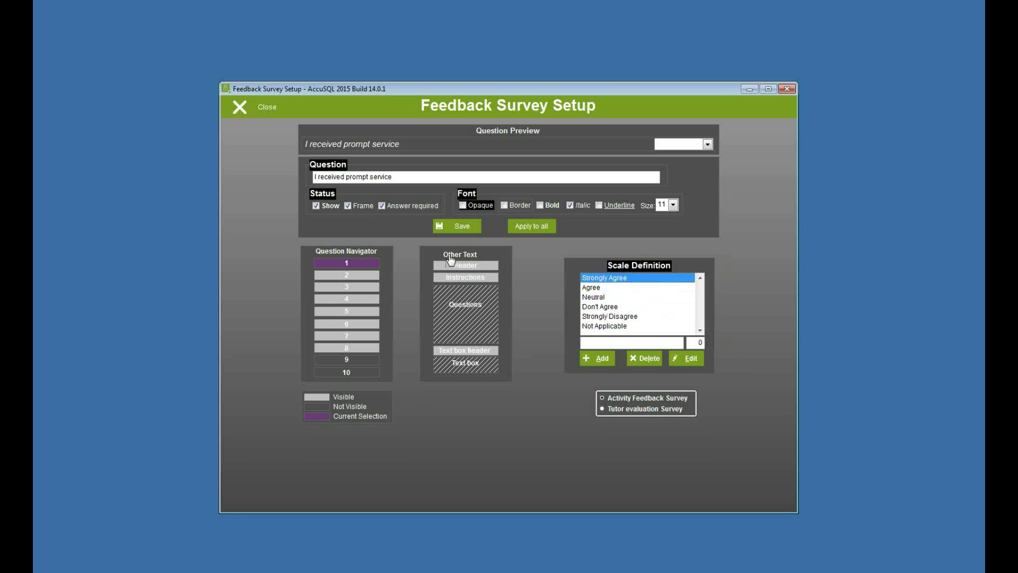
Step: View the survey header, instructions and the 'Please add additional comments if needed?' text box header
left_click(476, 266)
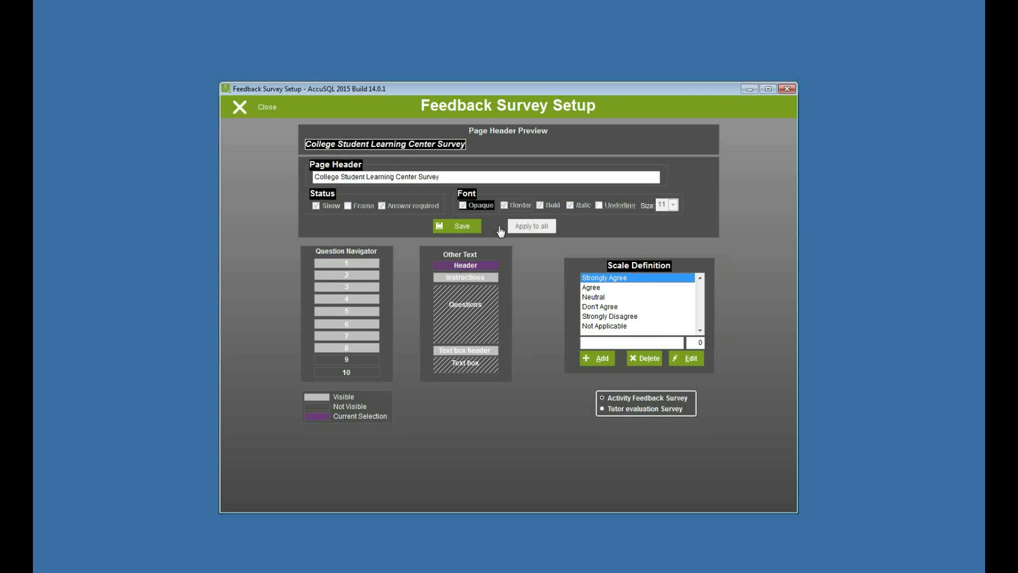
left_click(474, 281)
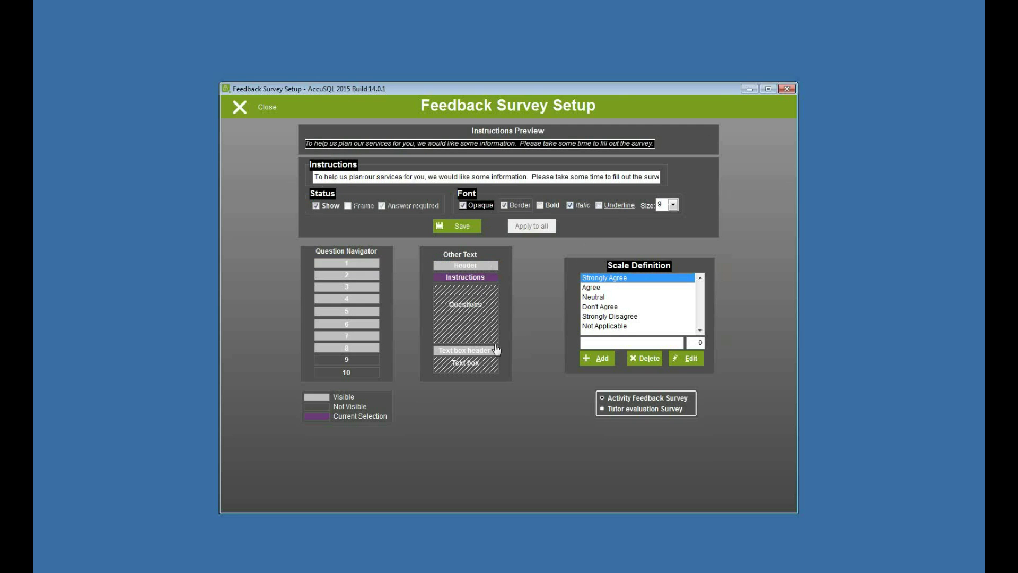
left_click(464, 351)
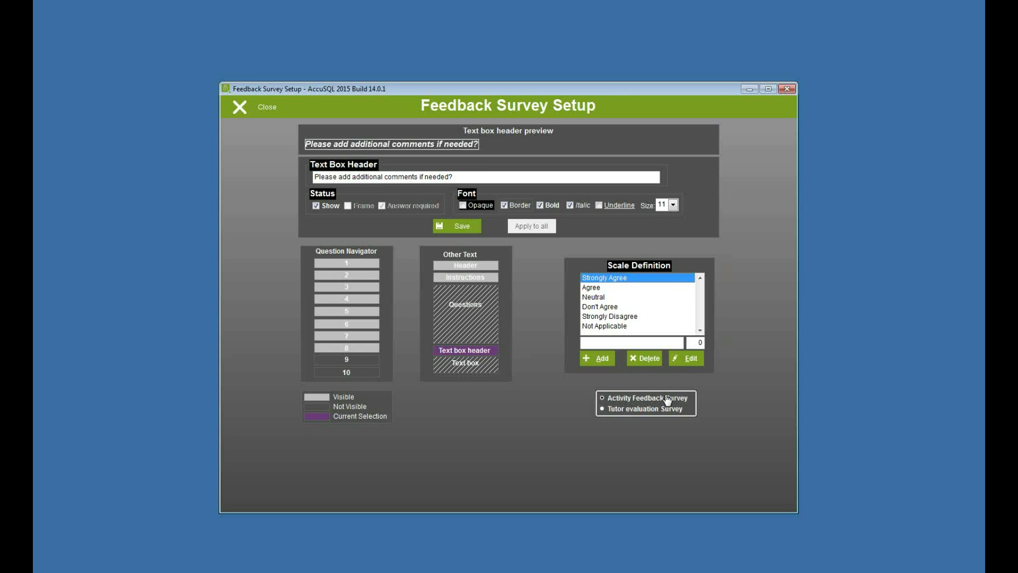
Step: Review questions 1–6 of the Activity Feedback Survey, then switch back to the Tutor evaluation Survey
left_click(603, 410)
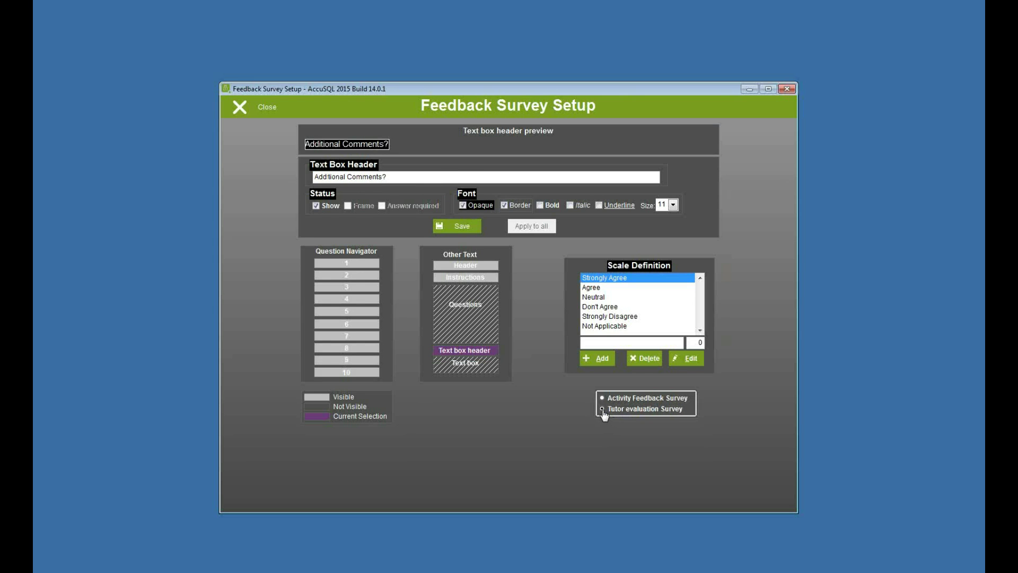
left_click(340, 264)
left_click(343, 275)
left_click(342, 289)
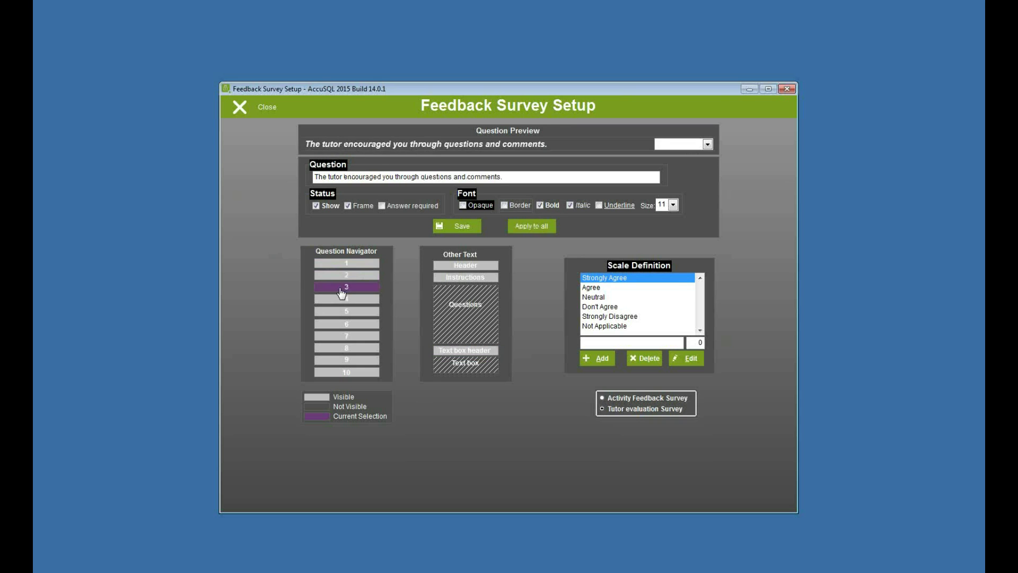
left_click(330, 300)
left_click(329, 311)
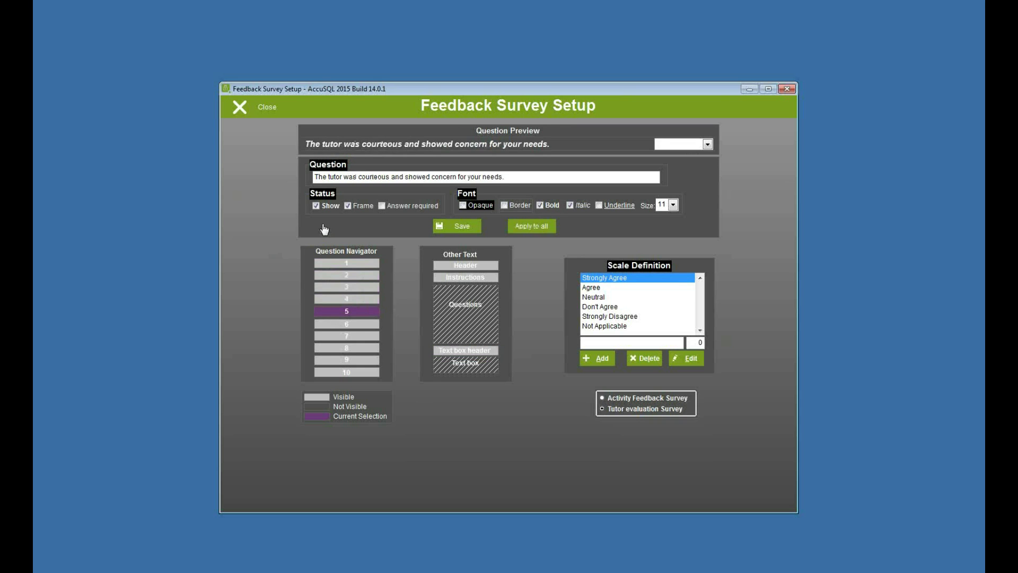
left_click(343, 330)
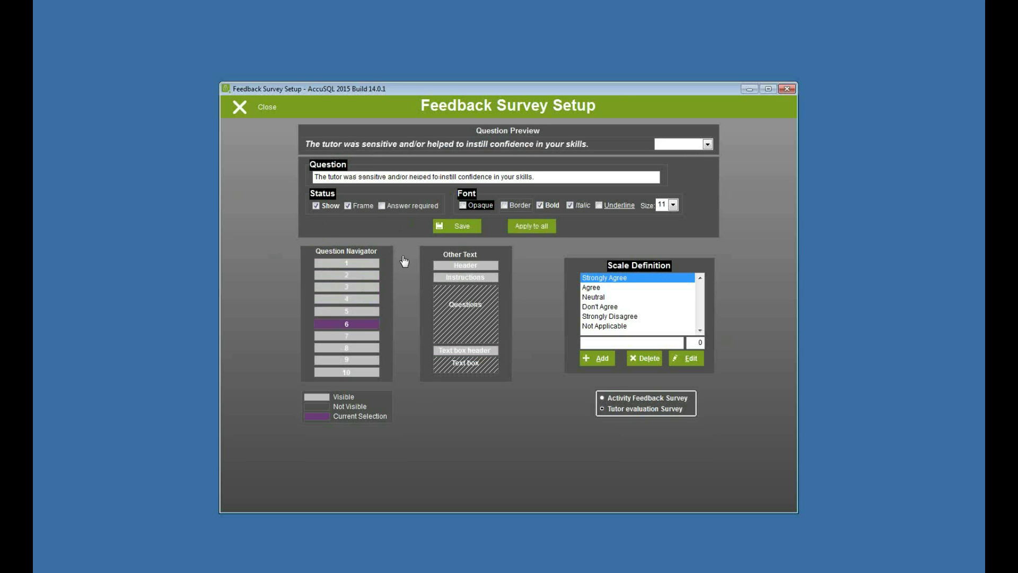
left_click(362, 263)
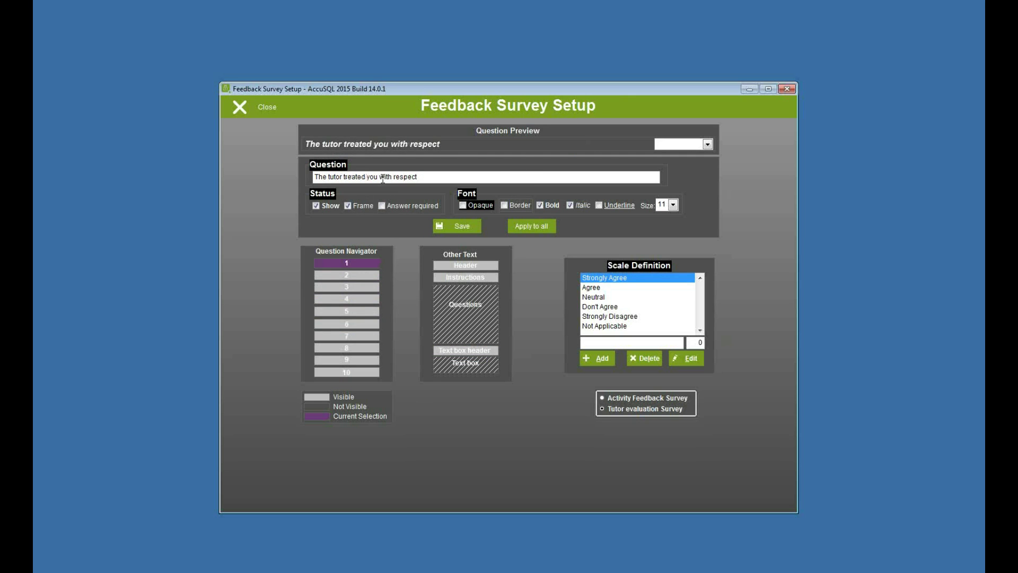
left_click(604, 407)
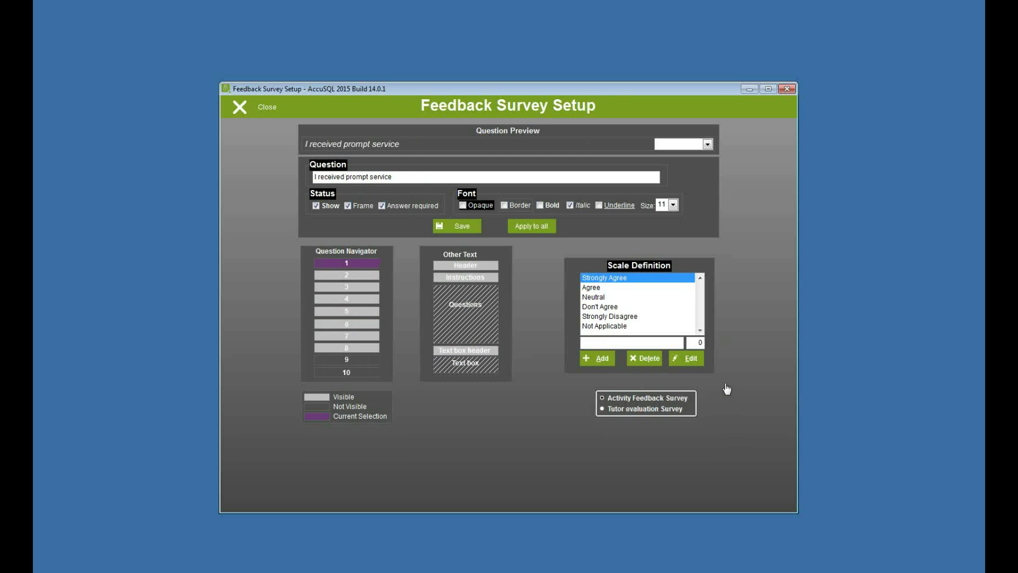
Step: Close the survey setup and view Feedback Survey Options, then Activity Feedback Options
left_click(254, 108)
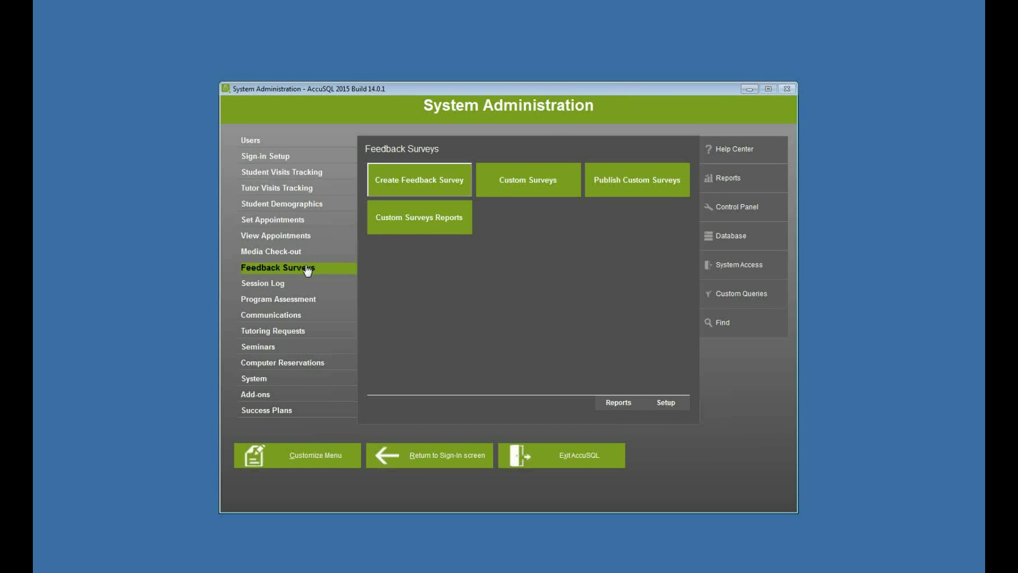
left_click(673, 405)
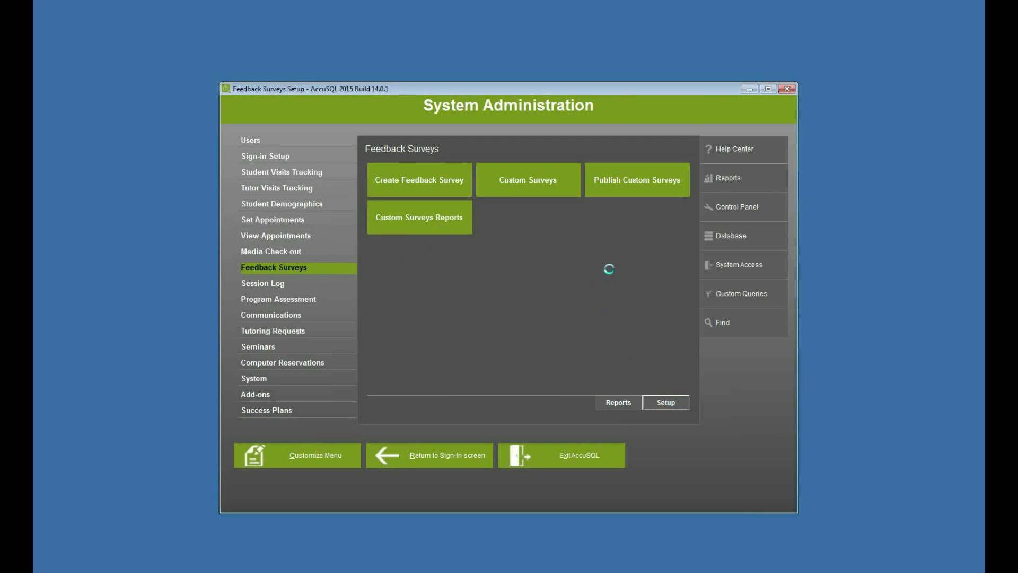
left_click(274, 129)
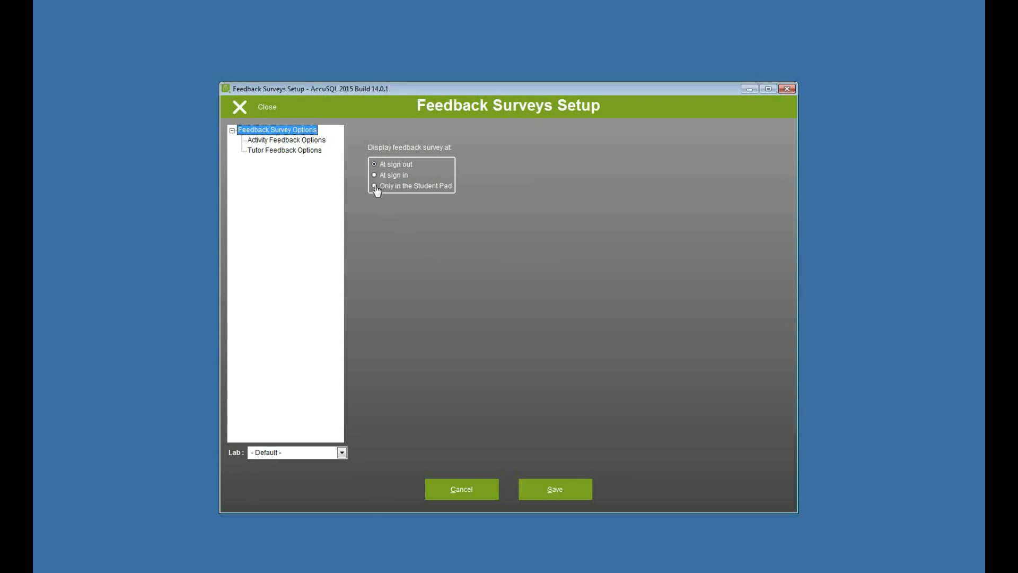
left_click(272, 142)
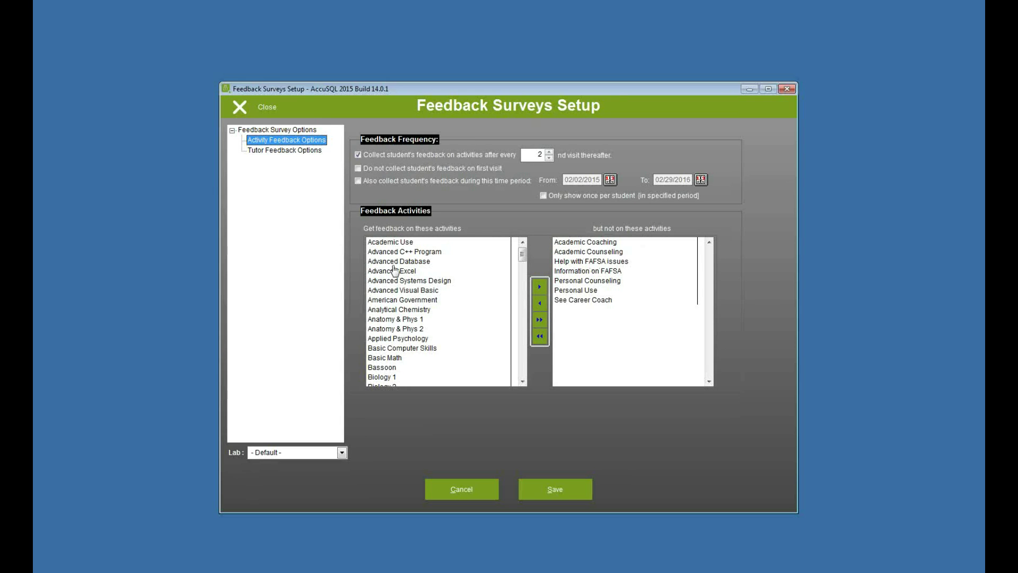
Step: Select Anatomy & Phys 1 and the excluded activities Personal Use and See Career Coach
left_click(401, 322)
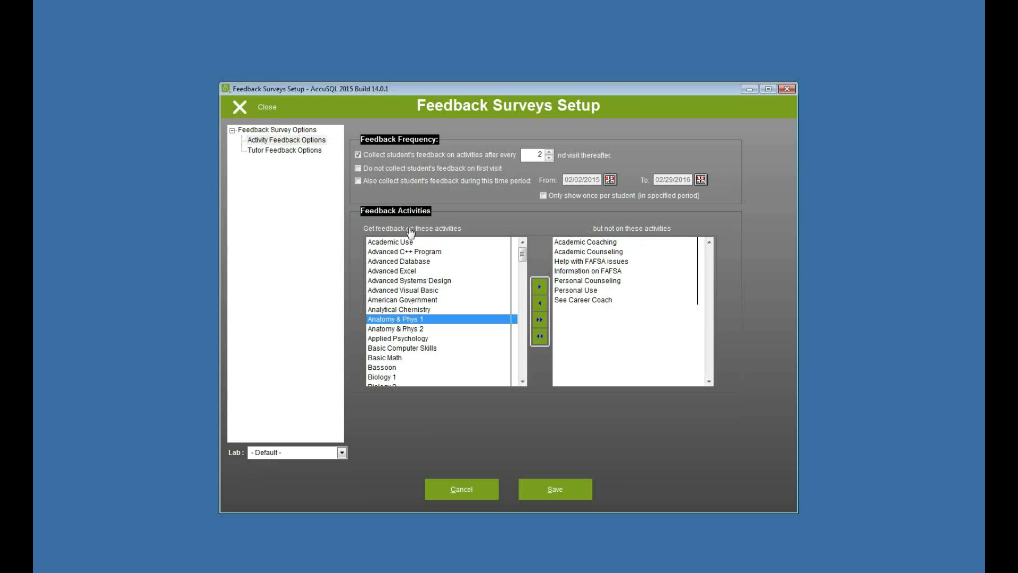
left_click(570, 291)
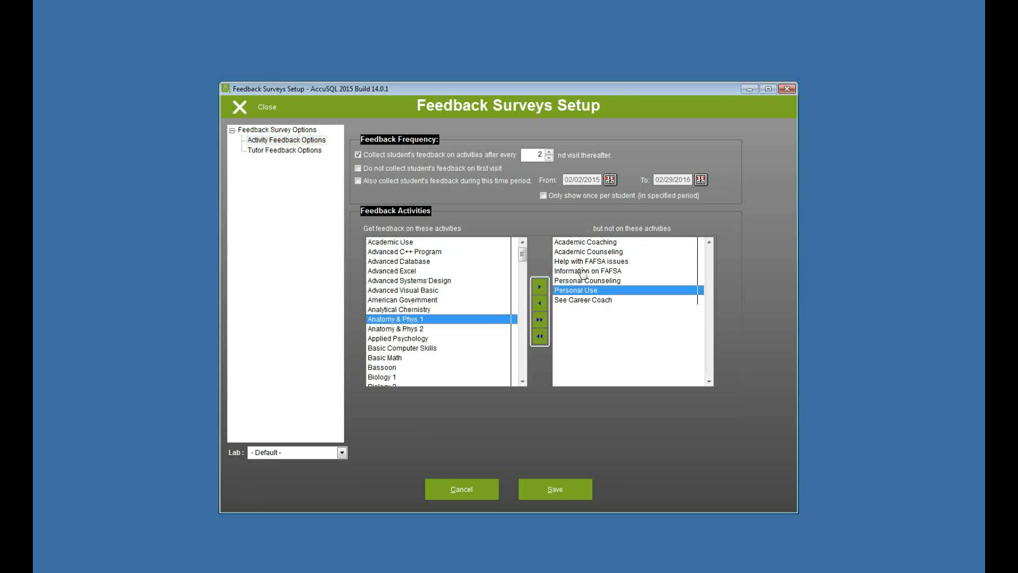
left_click(592, 301)
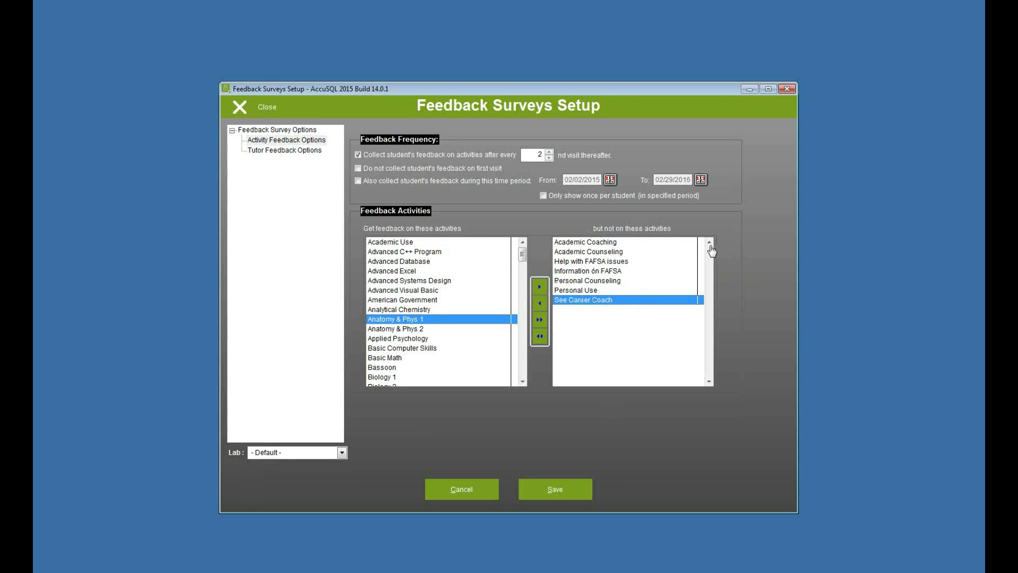
Step: Keep only 'Collect feedback after every 2nd visit' checked and save the activity feedback options
left_click(366, 170)
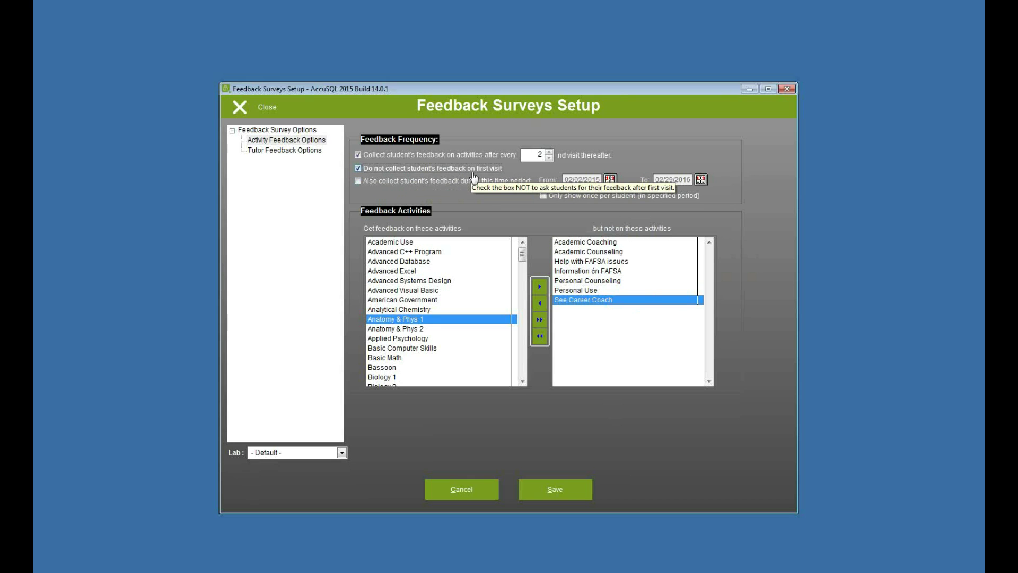
left_click(365, 171)
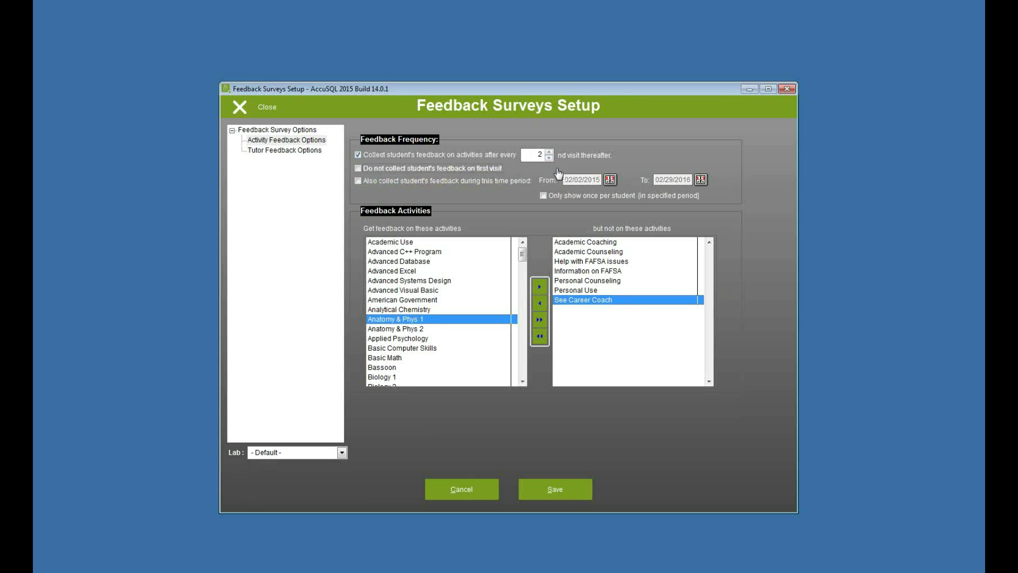
left_click(373, 155)
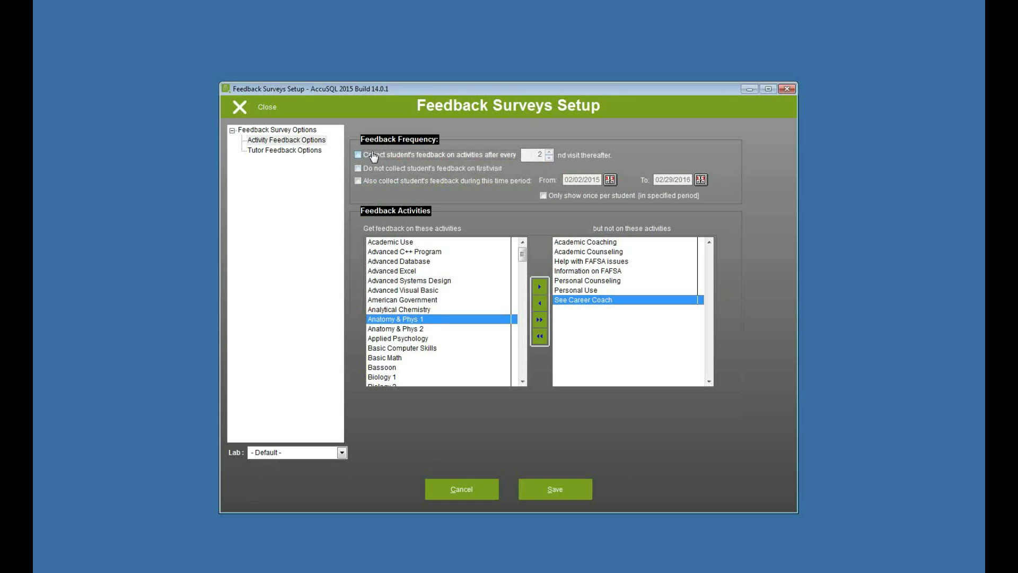
left_click(373, 180)
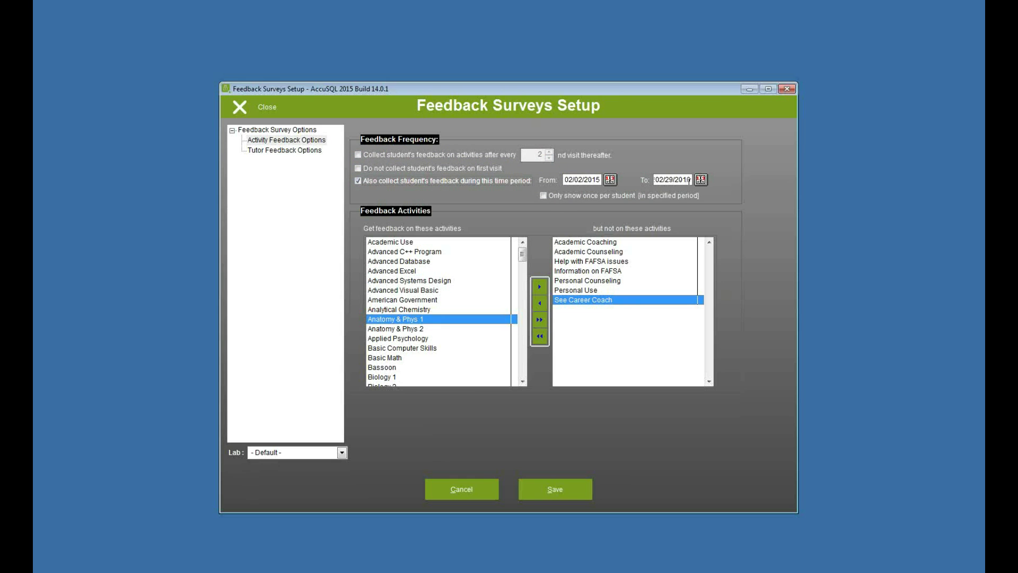
left_click(543, 196)
left_click(543, 196)
left_click(358, 180)
left_click(358, 155)
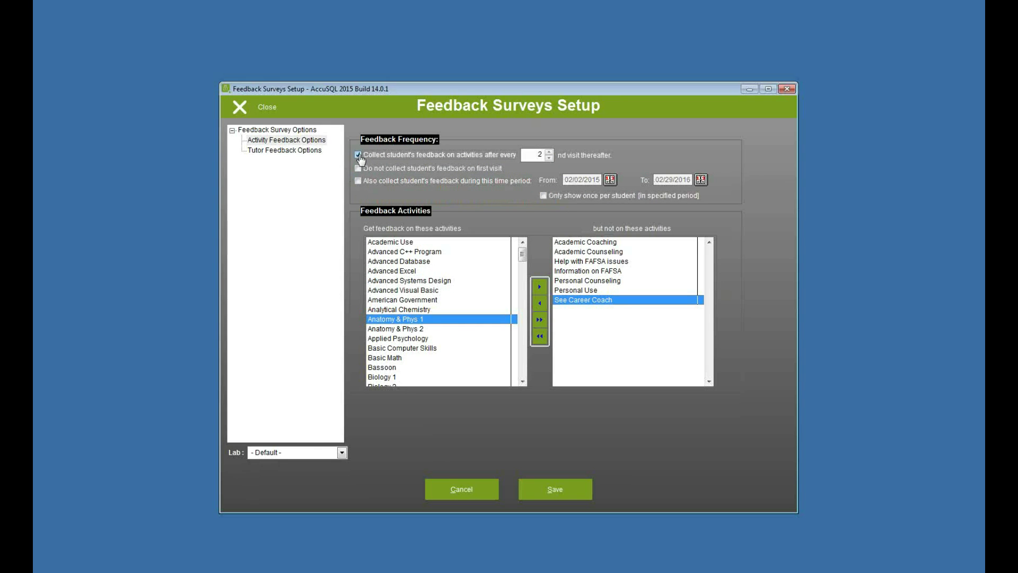
left_click(575, 497)
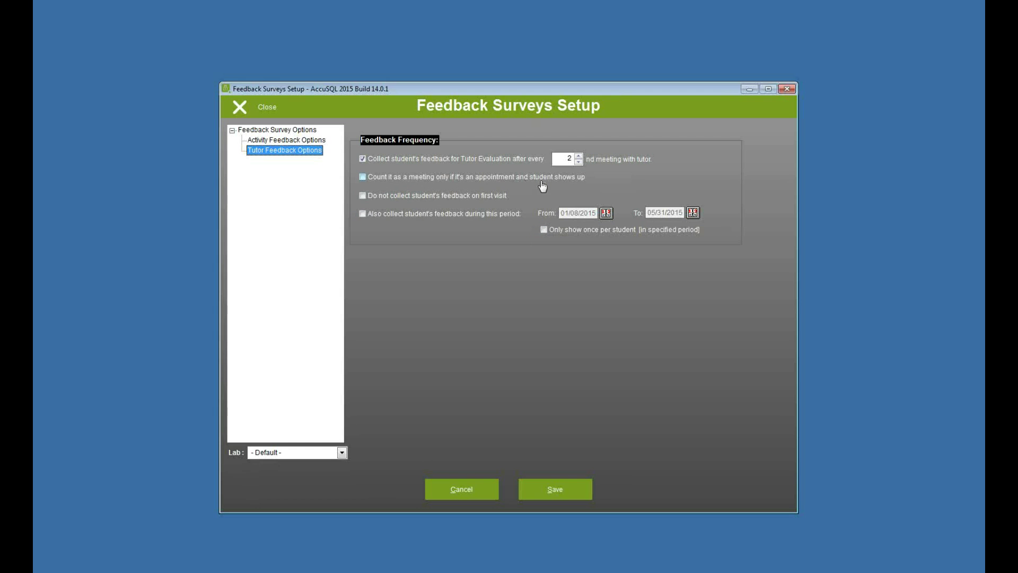
Step: Save the tutor feedback options, close setup, and return to the sign-in screen
left_click(562, 485)
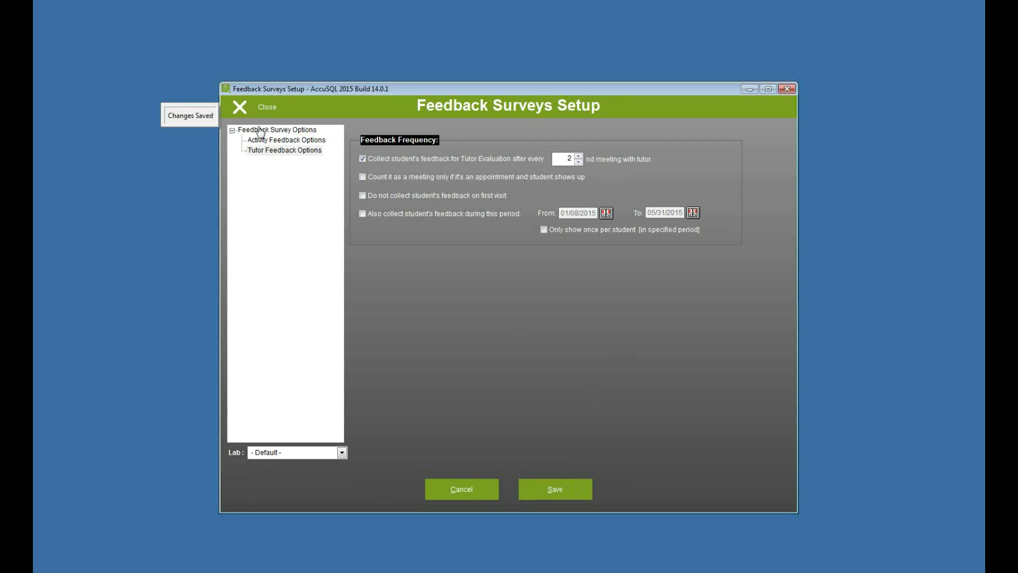
left_click(257, 108)
left_click(432, 455)
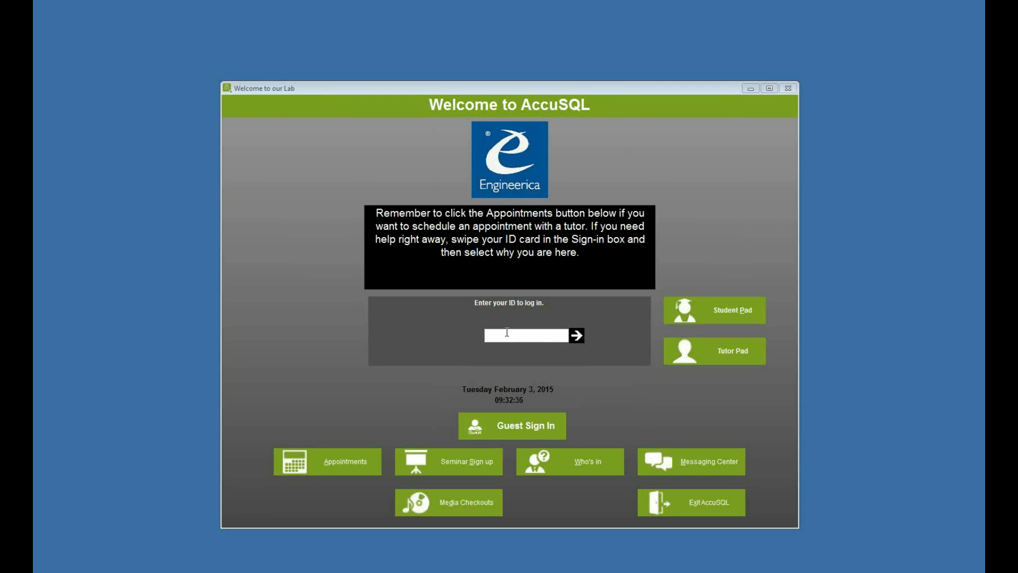
Step: Enter the student's ID and continue past the update-information prompt and form
type("946331198")
key("Return")
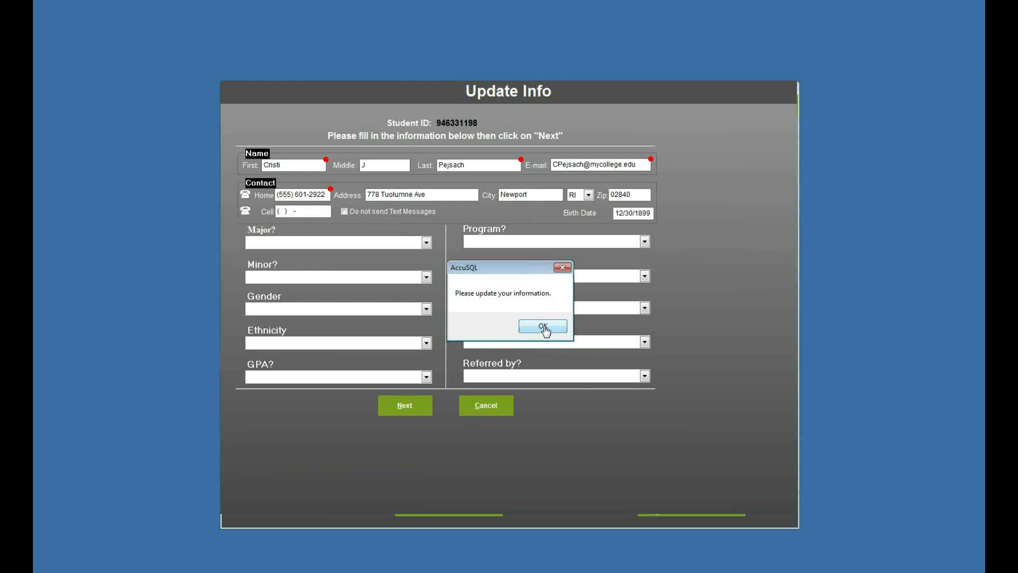
left_click(543, 326)
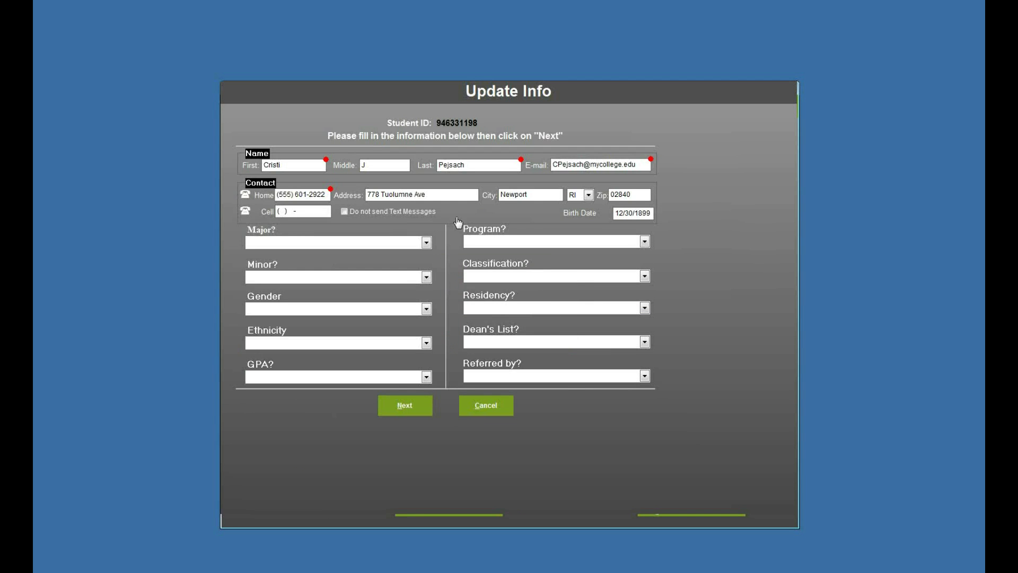
left_click(408, 401)
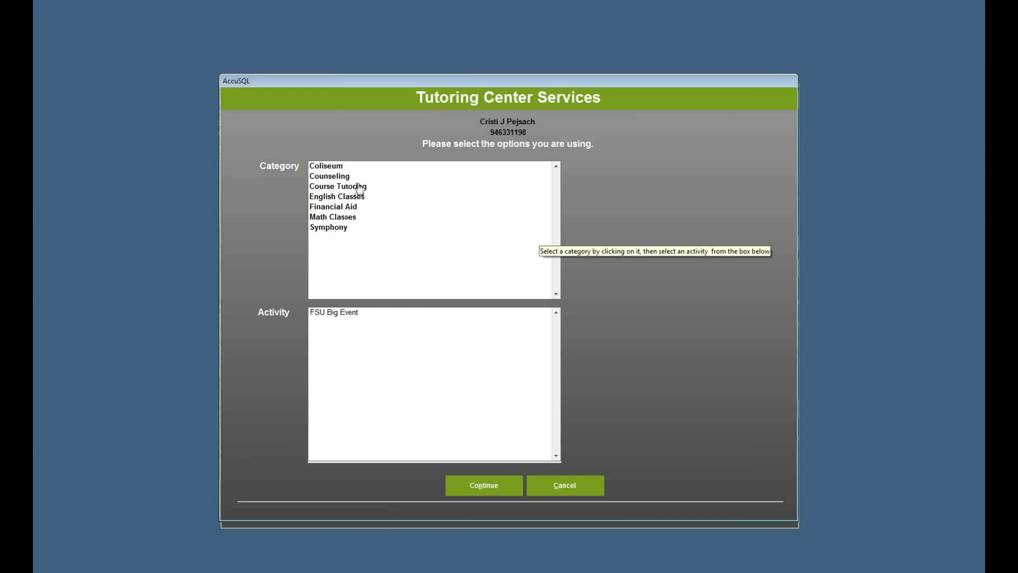
Step: Sign in to Course Tutoring for ANAT2206 - Anatomy & Phys 1 with the chosen tutor
left_click(349, 188)
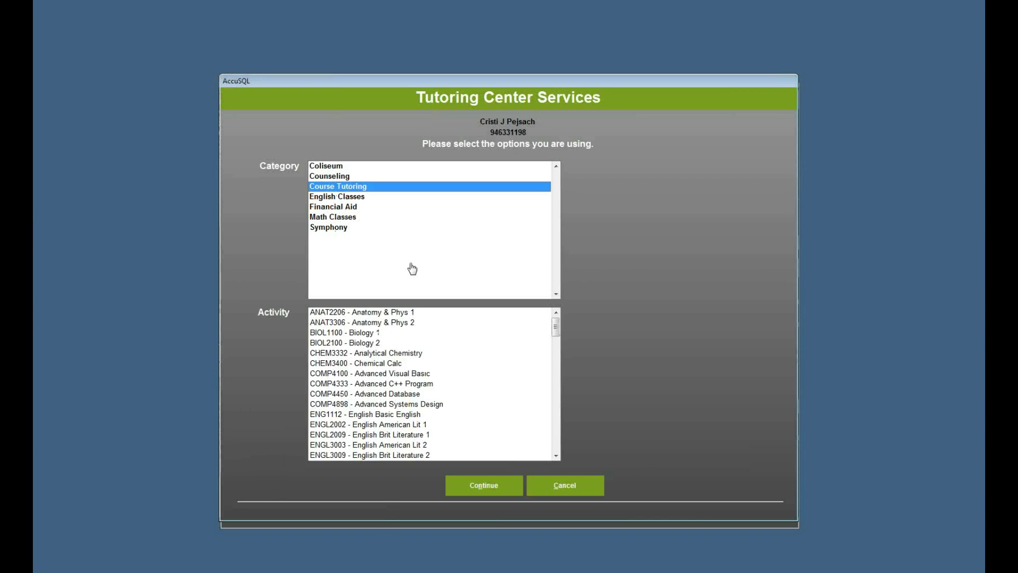
left_click(364, 314)
left_click(478, 485)
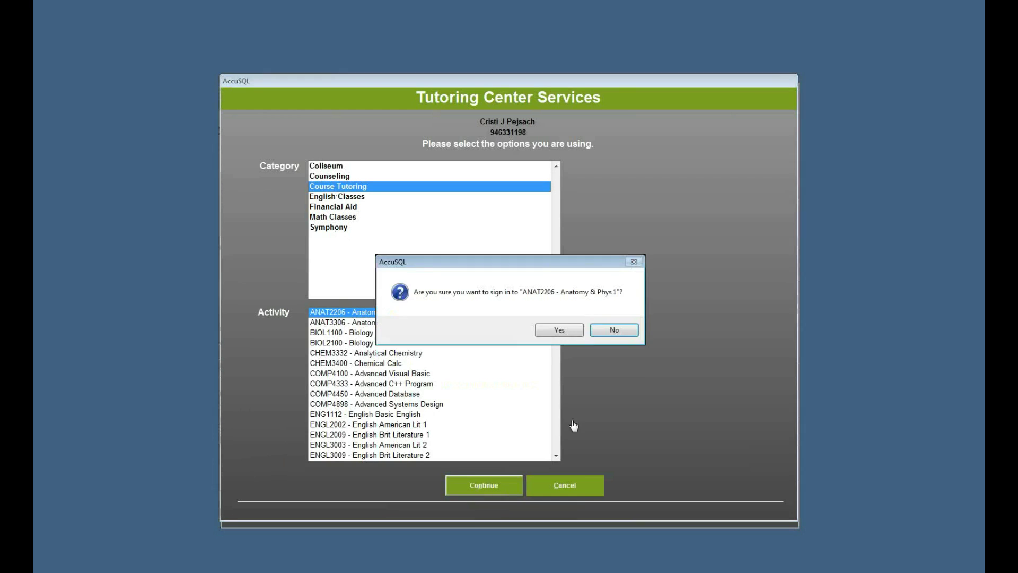
left_click(559, 330)
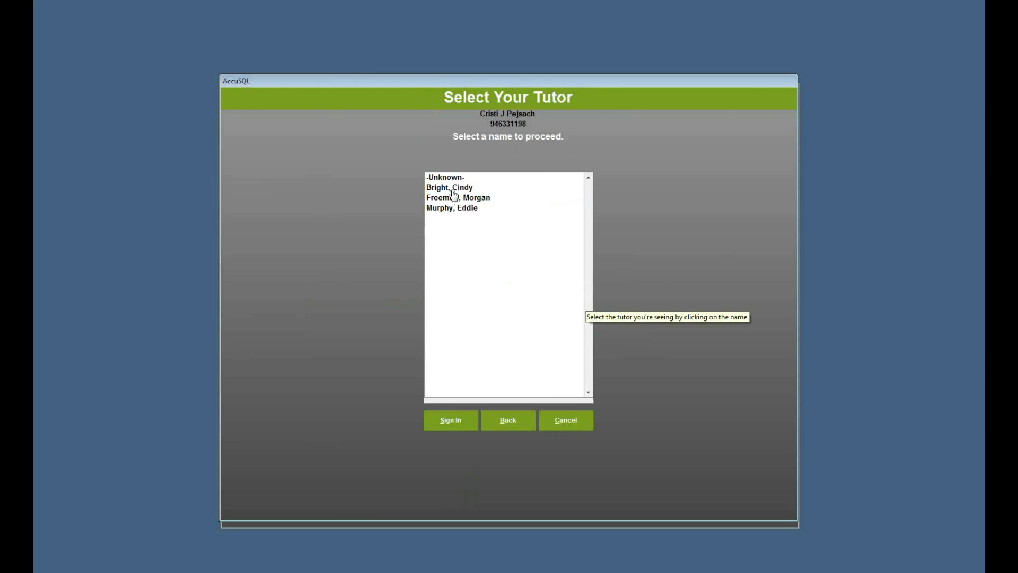
left_click(453, 189)
left_click(452, 420)
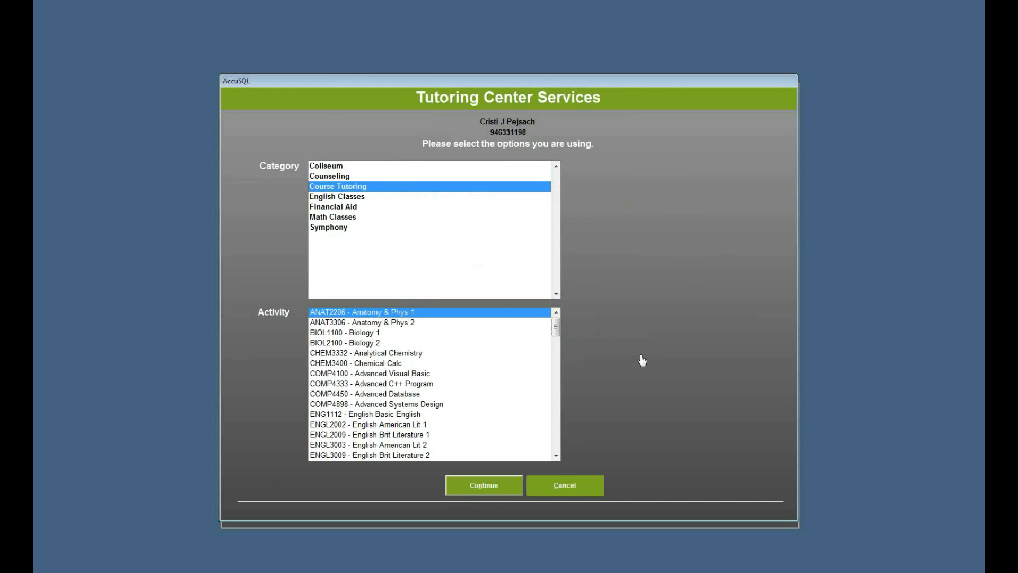
Step: Close the services screen and re-enter the ID to sign out and bring up the survey
key("Return")
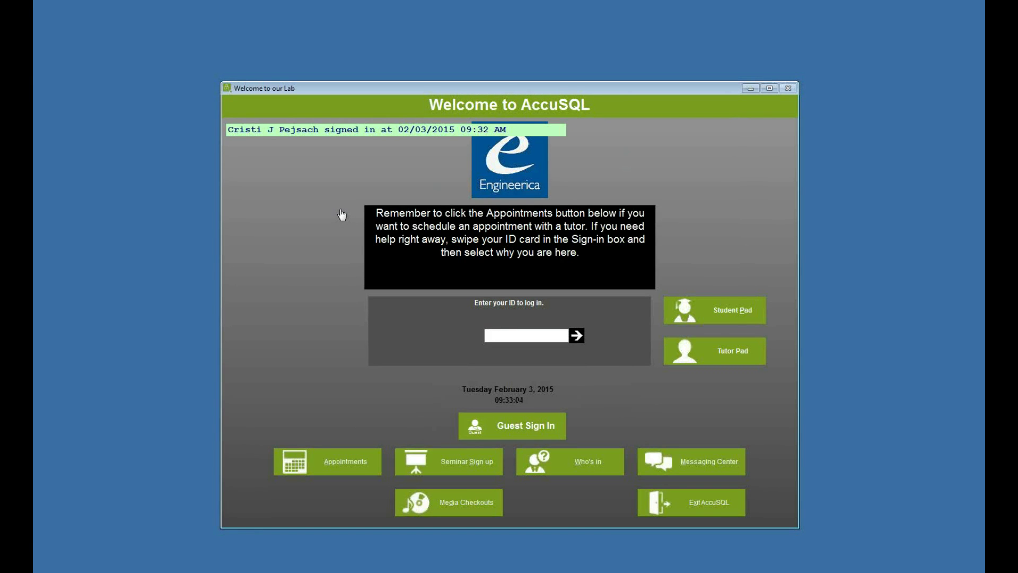
type("12345678")
key("Return")
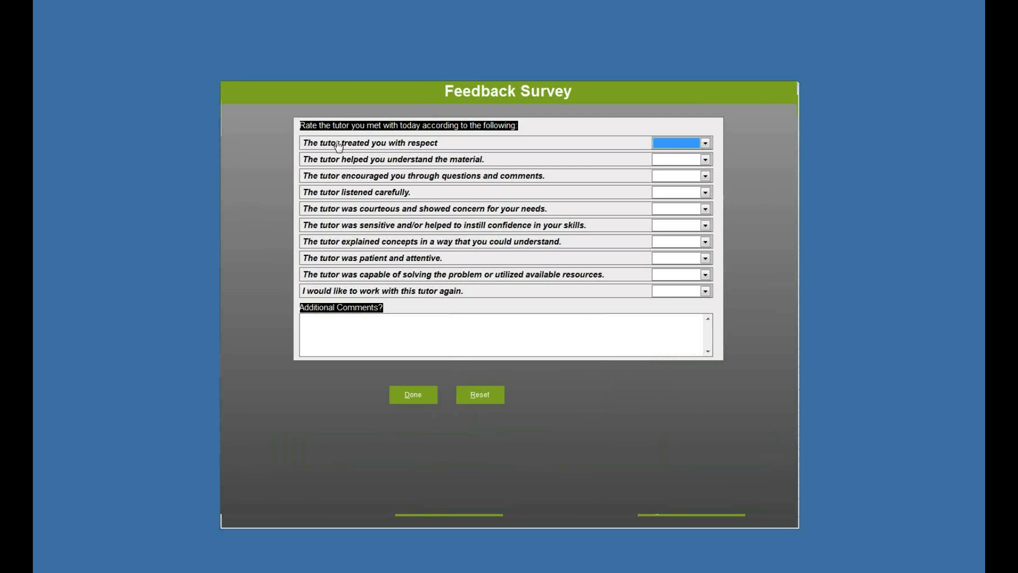
Step: Rate the tutor statements Strongly Agree from the keyboard, with one rated Agree
key("s")
key("Tab")
key("s")
key("Tab")
key("s")
key("Tab")
key("s")
key("Tab")
key("s")
key("Tab")
key("s")
key("Tab")
key("s")
key("Tab")
key("a")
key("Tab")
key("s")
Step: Rate the courtesy statement Agree and submit the tutor feedback survey
left_click(670, 210)
left_click(664, 230)
left_click(504, 333)
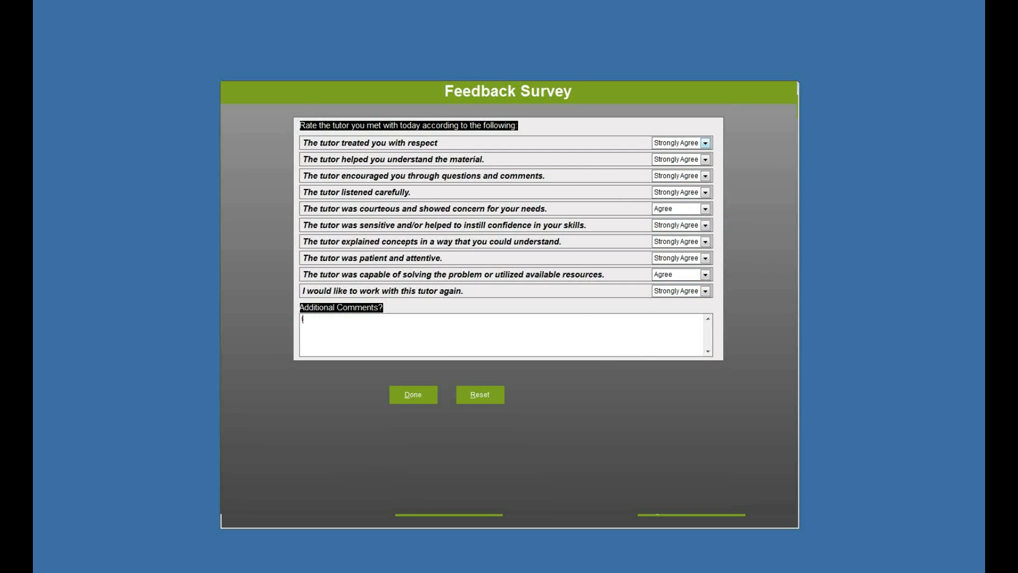
left_click(422, 406)
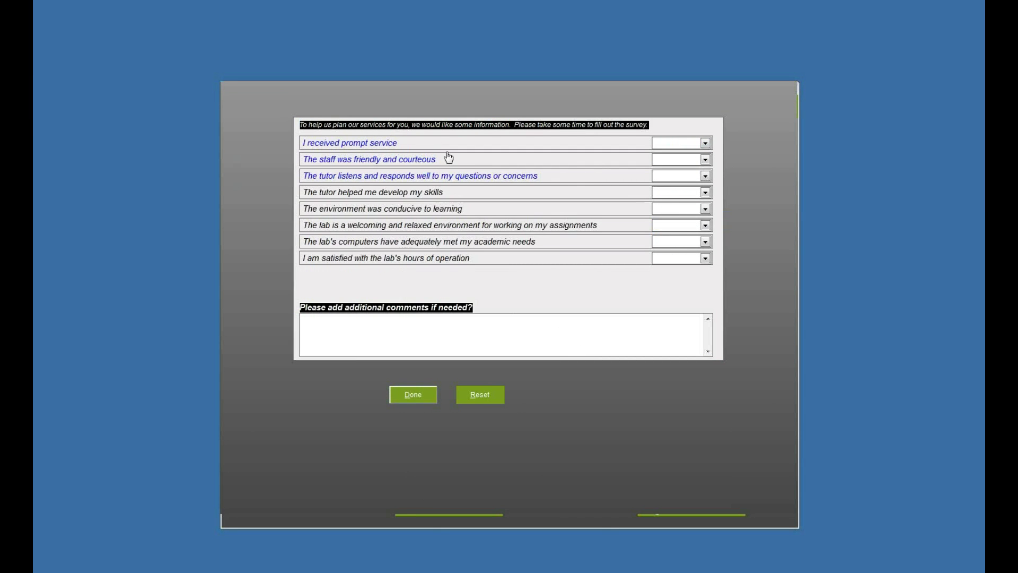
Step: Rate prompt service, staff friendliness, tutor listening and skills Agree after the missing-answer warnings
left_click(419, 395)
left_click(582, 332)
left_click(653, 146)
left_click(679, 163)
left_click(413, 397)
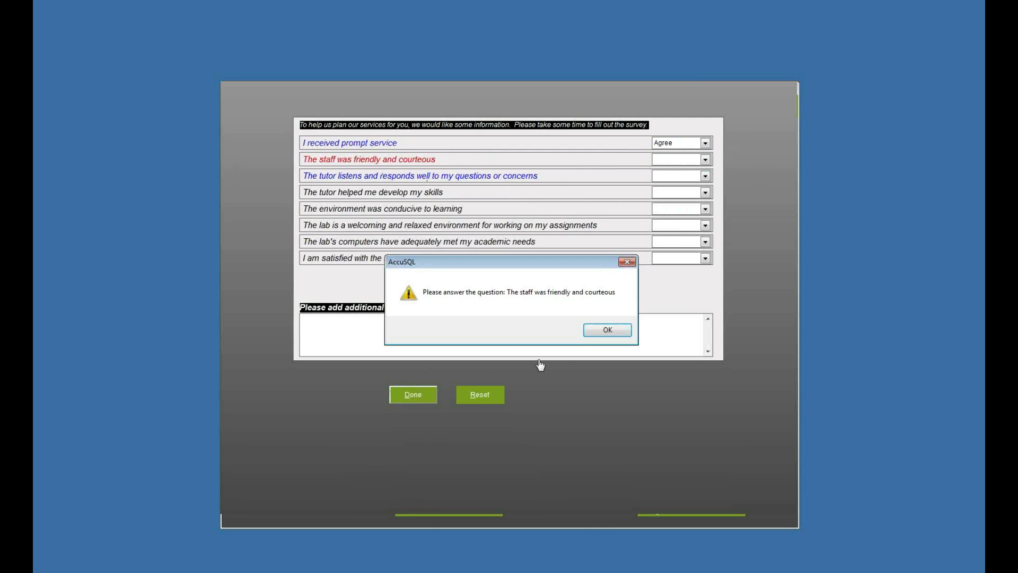
left_click(605, 331)
left_click(661, 160)
left_click(668, 182)
left_click(668, 177)
left_click(669, 197)
left_click(670, 192)
left_click(672, 214)
Step: Rate environment, welcoming lab, computers and hours Agree, comment 'It was kind of loud', and submit
left_click(671, 209)
left_click(672, 230)
left_click(671, 226)
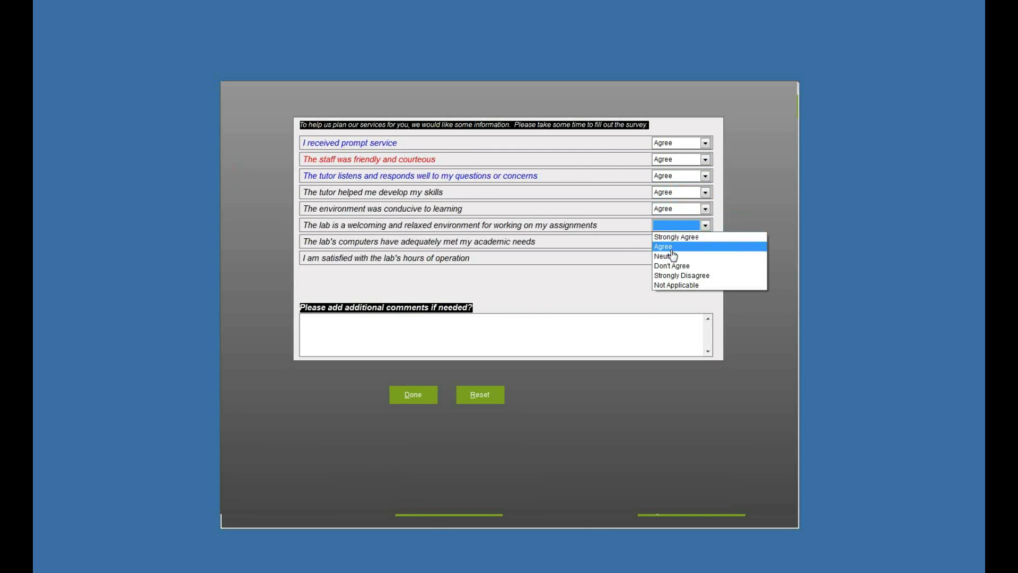
left_click(671, 247)
left_click(671, 242)
left_click(671, 262)
left_click(671, 259)
left_click(671, 279)
left_click(511, 331)
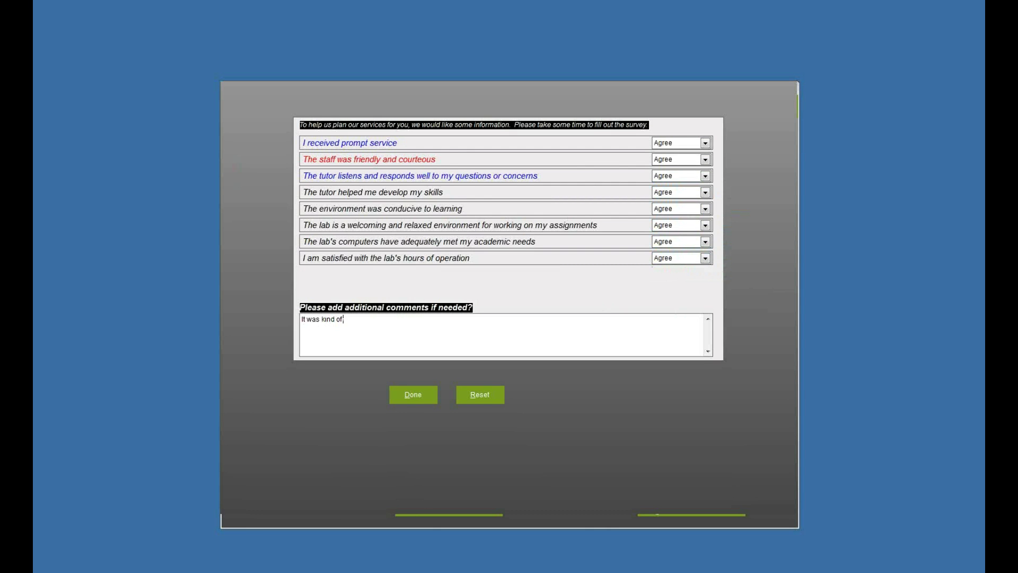
left_click(410, 397)
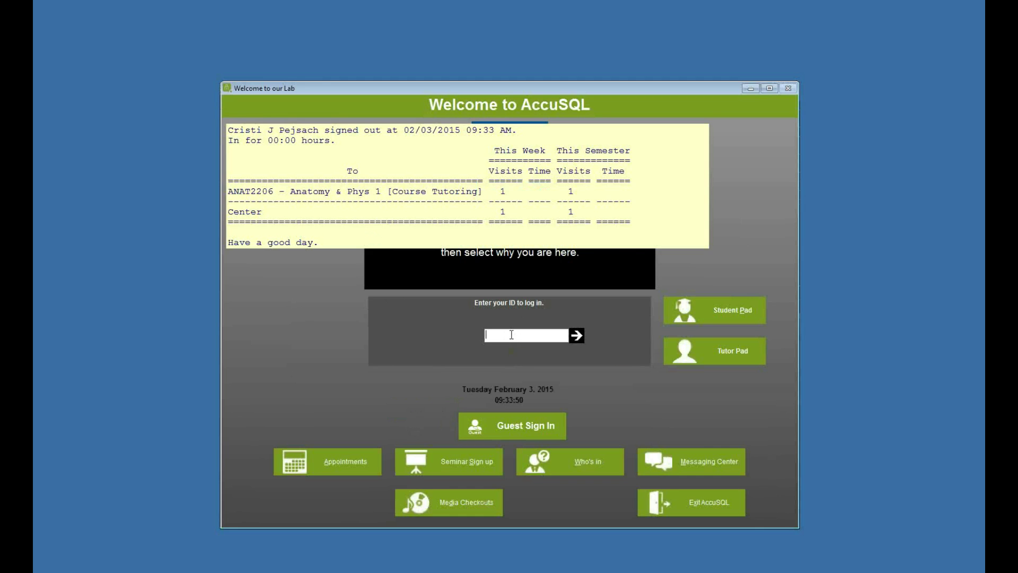
Step: Sign back in as administrator and open the Feedback Survey Reports window
type("11111111")
key("Return")
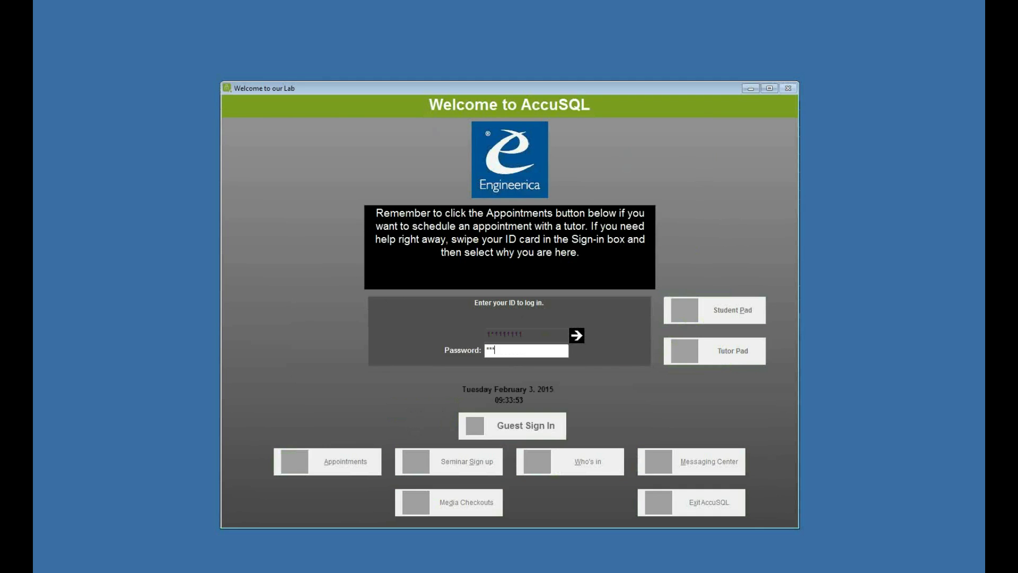
key("Return")
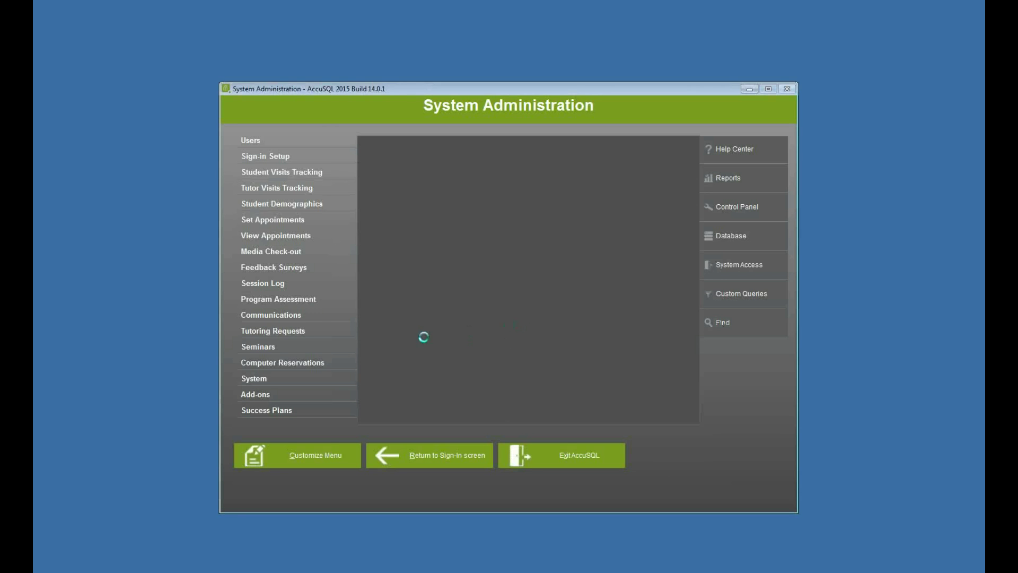
left_click(304, 272)
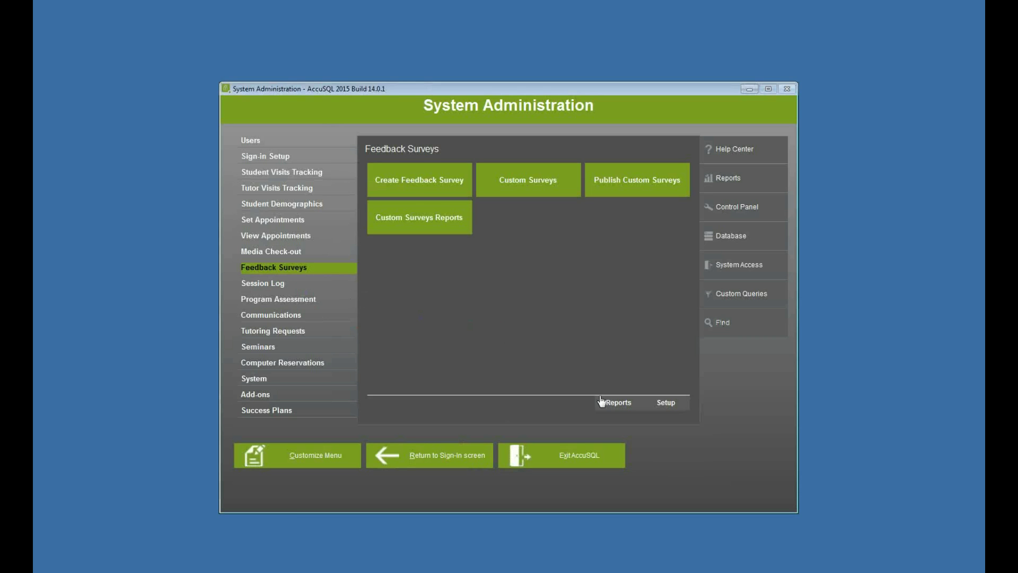
left_click(621, 406)
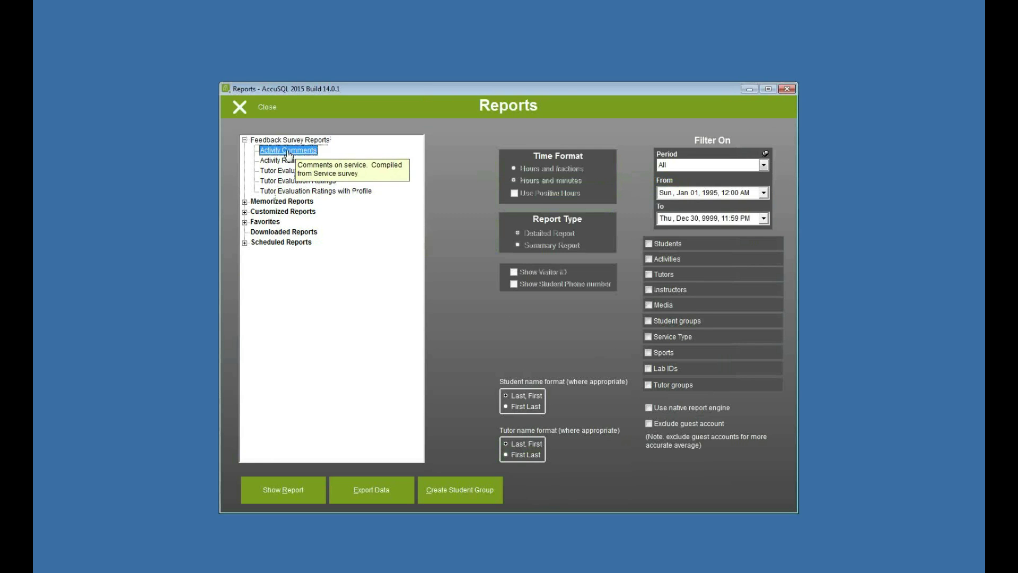
left_click(289, 161)
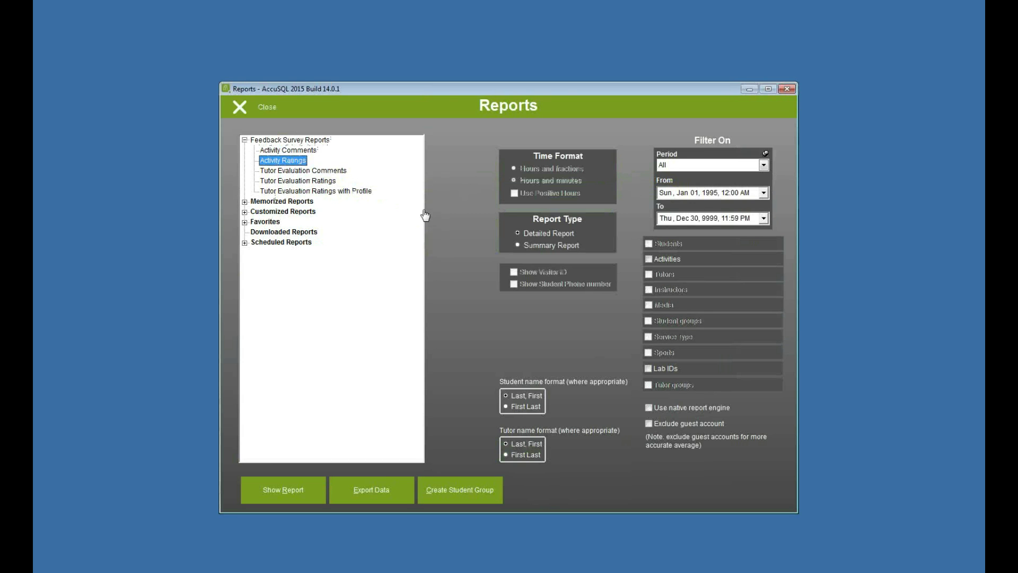
left_click(304, 171)
left_click(310, 181)
left_click(313, 191)
left_click(288, 151)
left_click(284, 491)
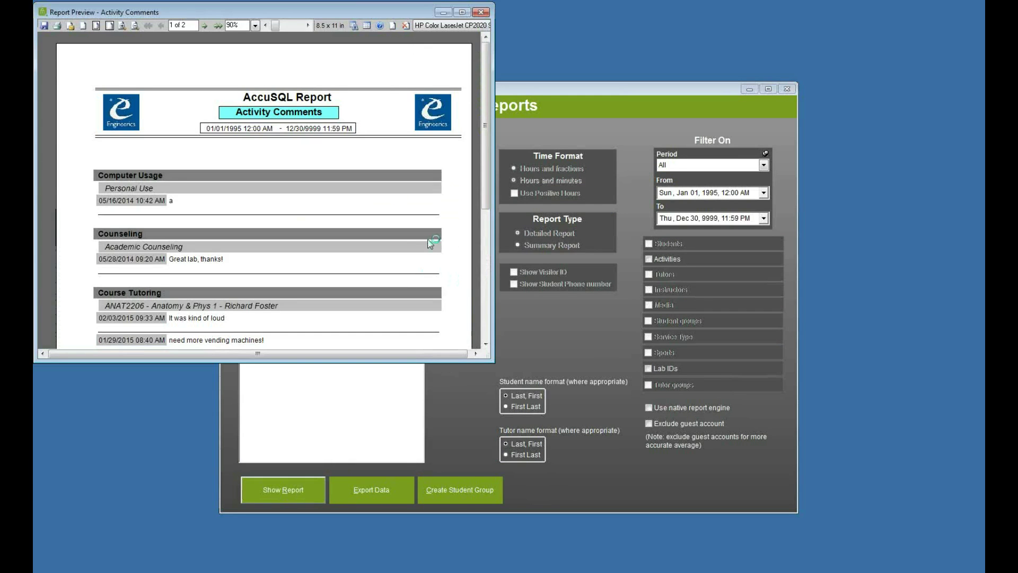
left_click_drag(486, 144, 486, 235)
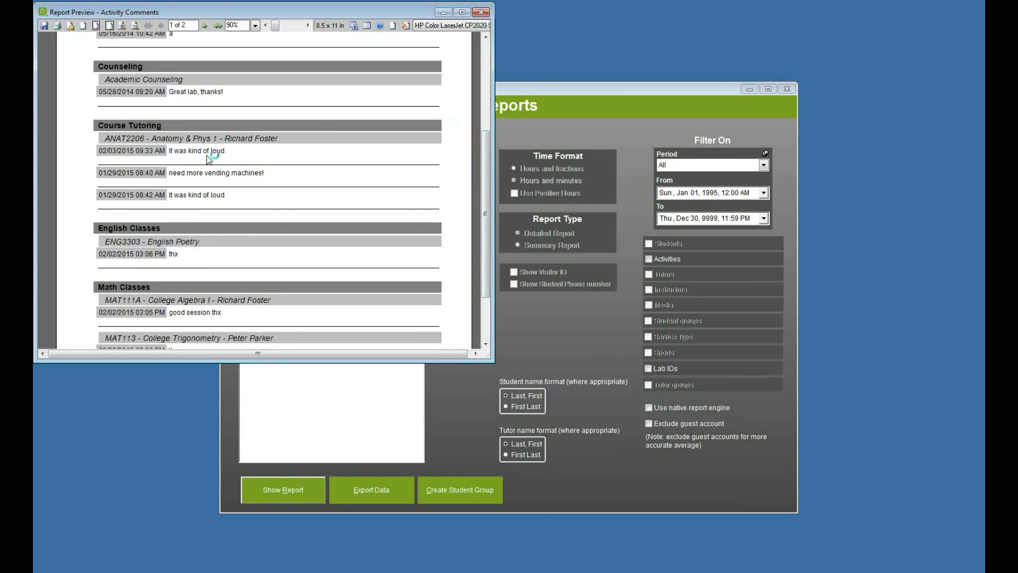
left_click(480, 12)
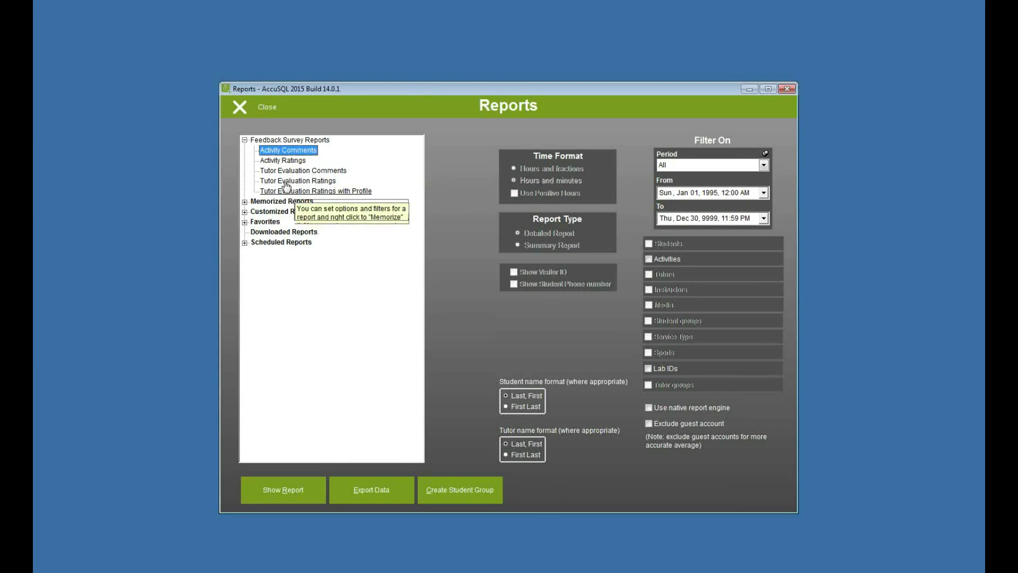
left_click(283, 161)
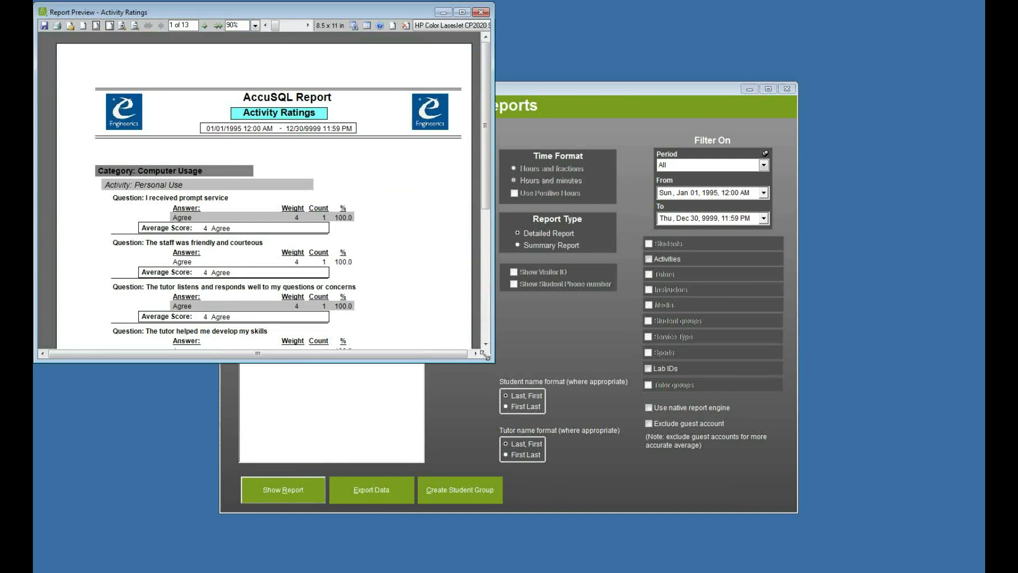
left_click_drag(484, 358, 586, 421)
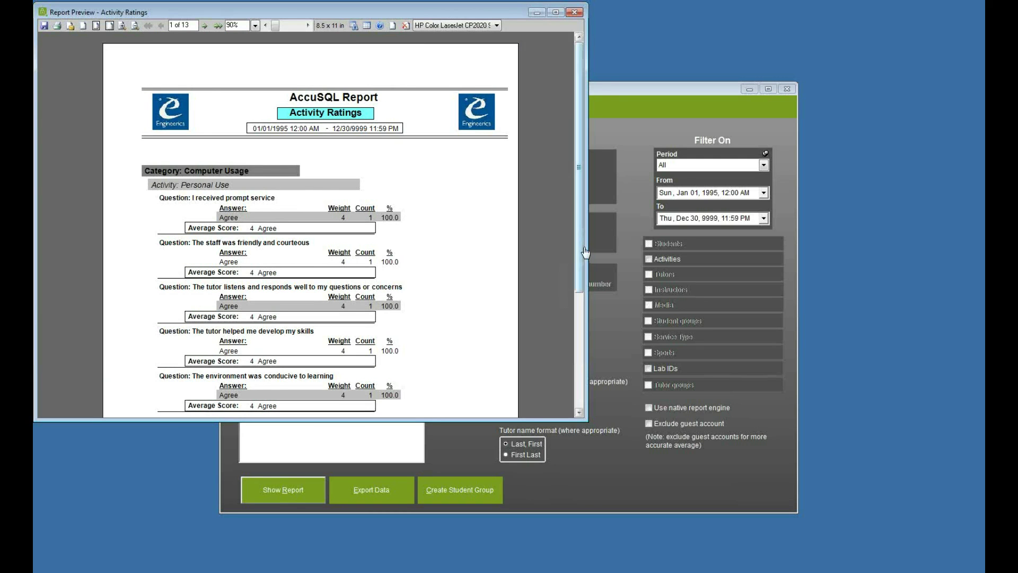
left_click_drag(584, 254, 583, 335)
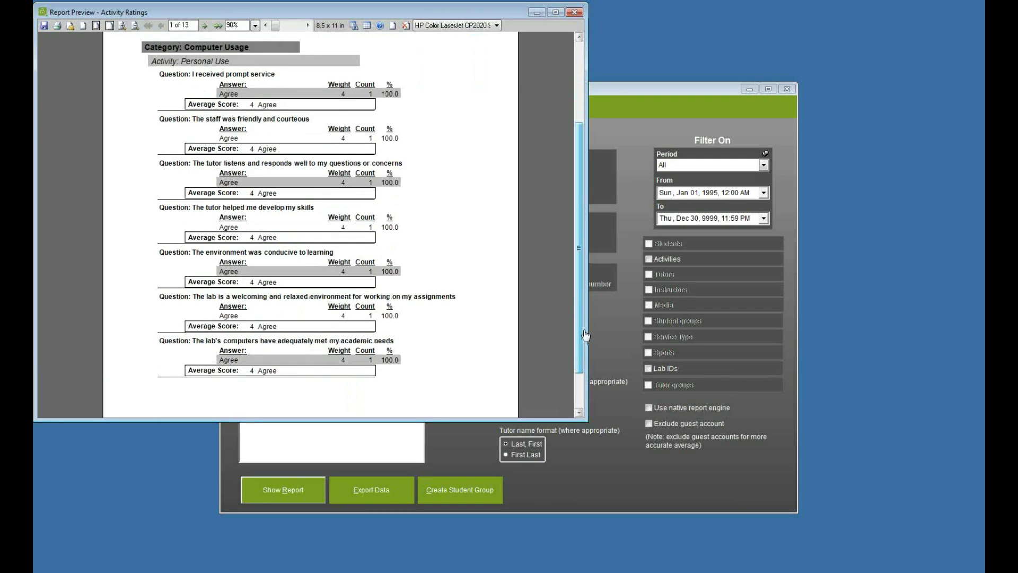
left_click(204, 26)
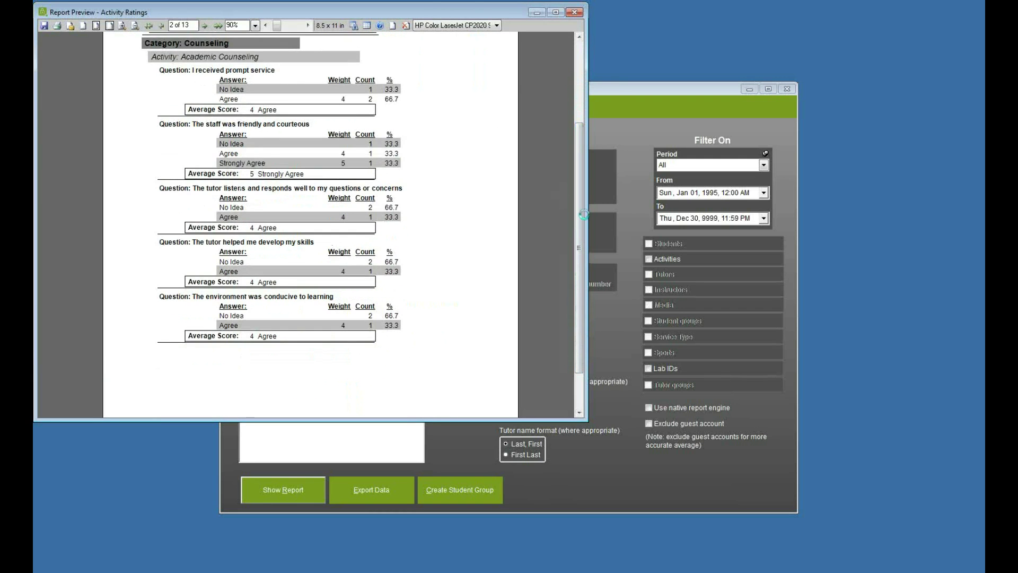
left_click_drag(583, 245, 584, 160)
scroll(583, 160, "down", 1)
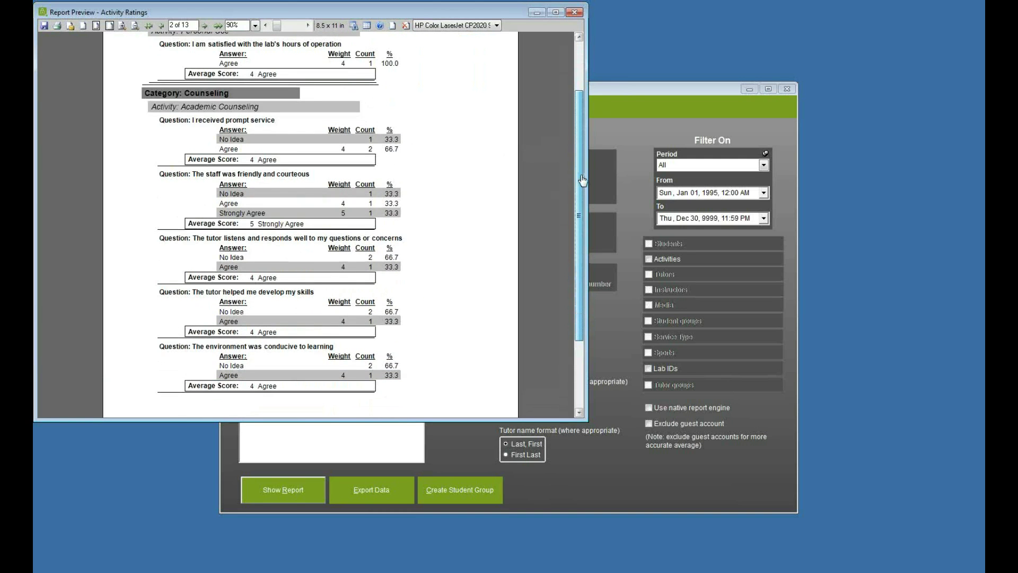
left_click(576, 9)
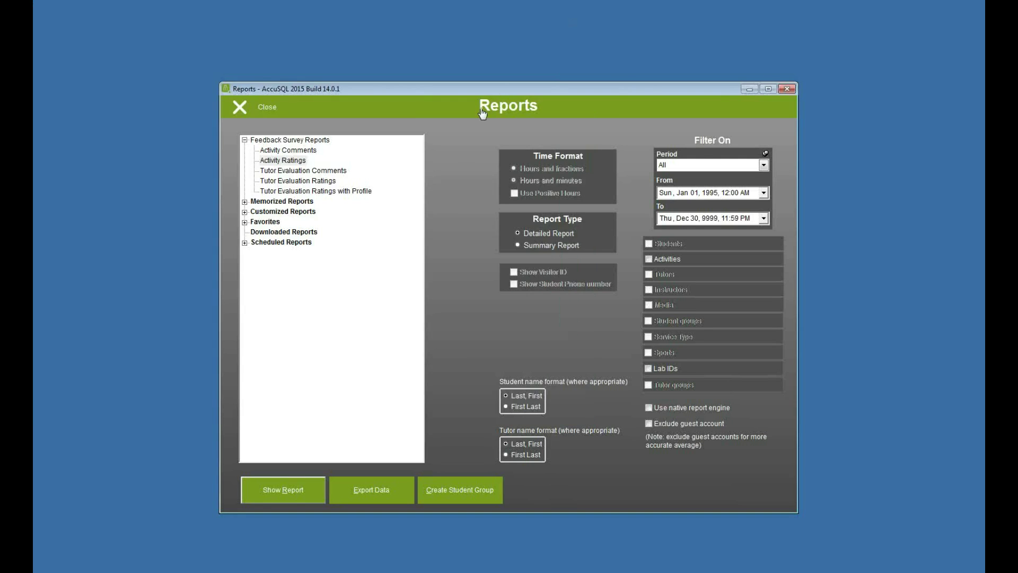
left_click(302, 170)
left_click(285, 488)
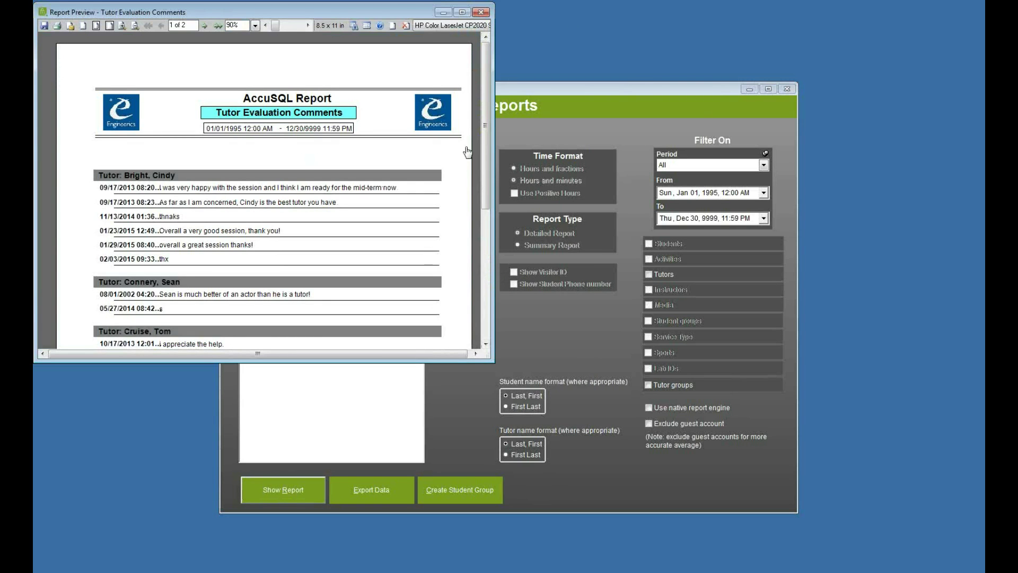
left_click_drag(486, 128, 486, 175)
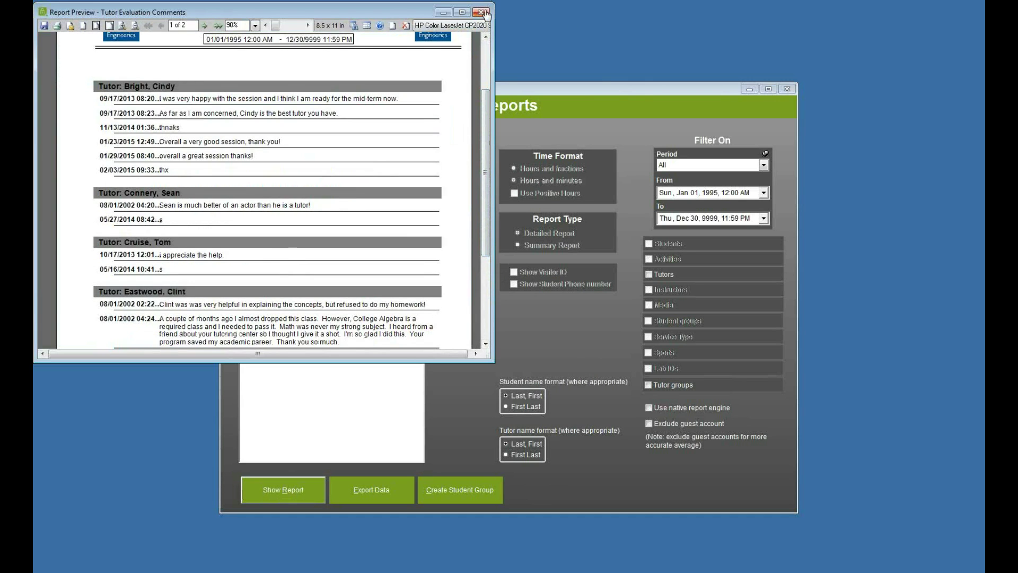
left_click(481, 12)
left_click(304, 181)
left_click(289, 490)
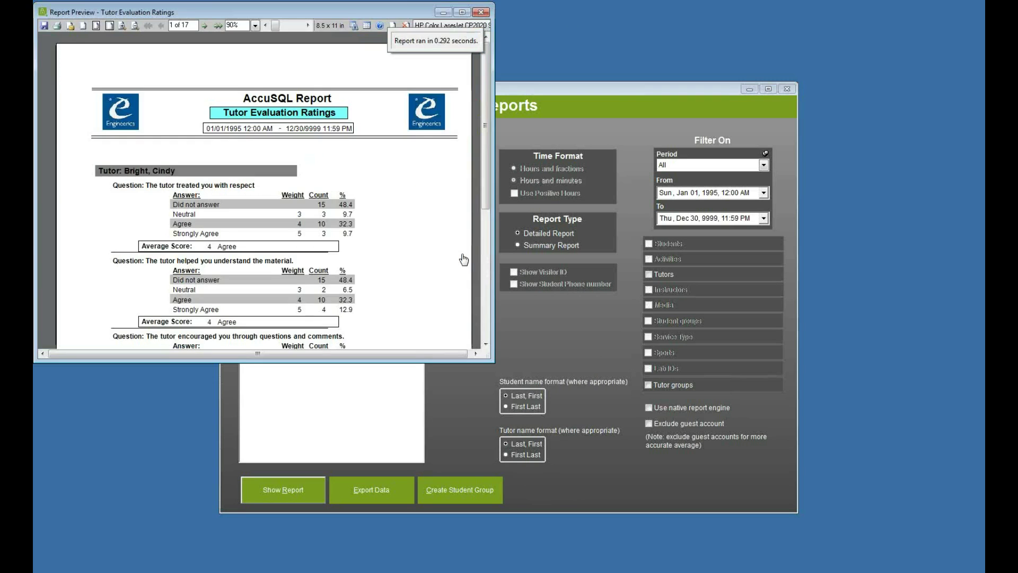
scroll(254, 154, "down", 3)
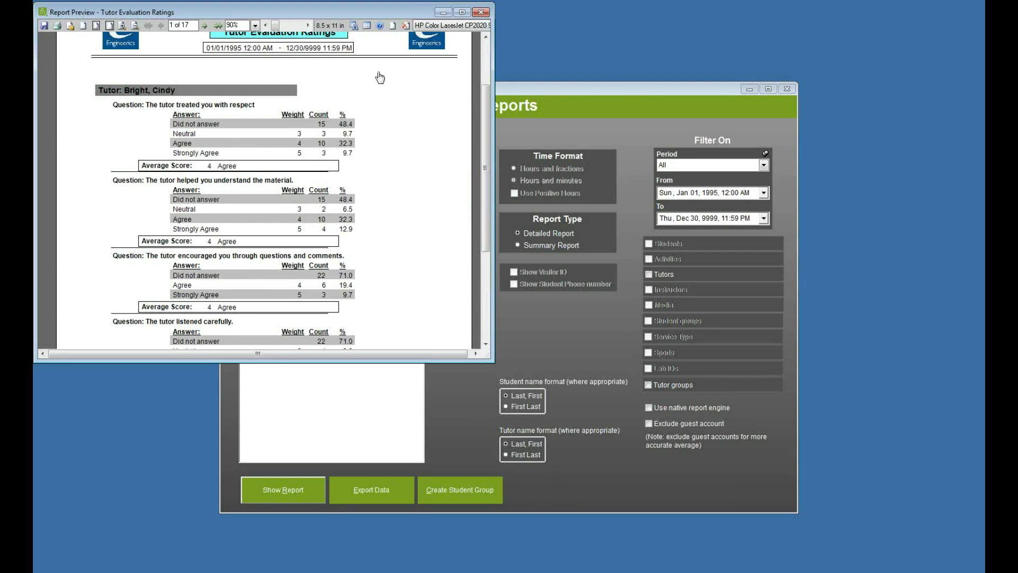
left_click(481, 12)
left_click(359, 192)
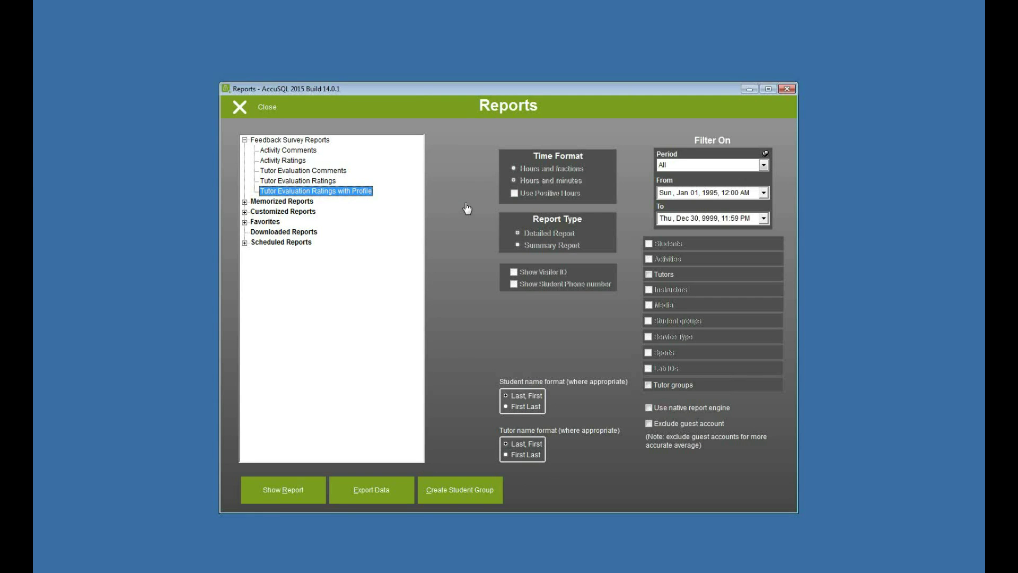
Step: Generate the Tutor Evaluation Ratings with Profile pivot in Excel and inspect its profile headers and Agree counts
left_click(283, 491)
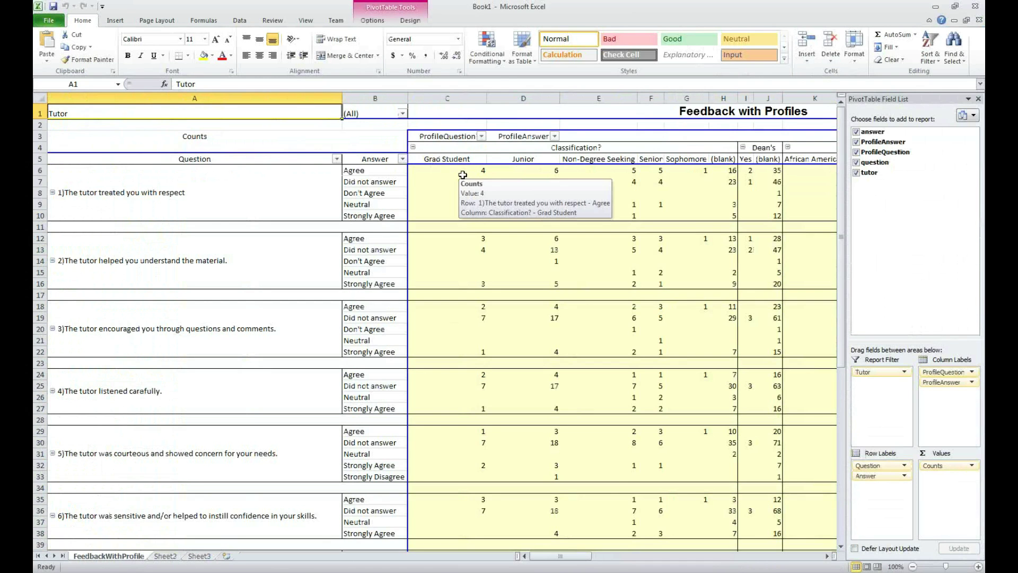
left_click(596, 148)
left_click(769, 151)
left_click_drag(575, 557, 590, 557)
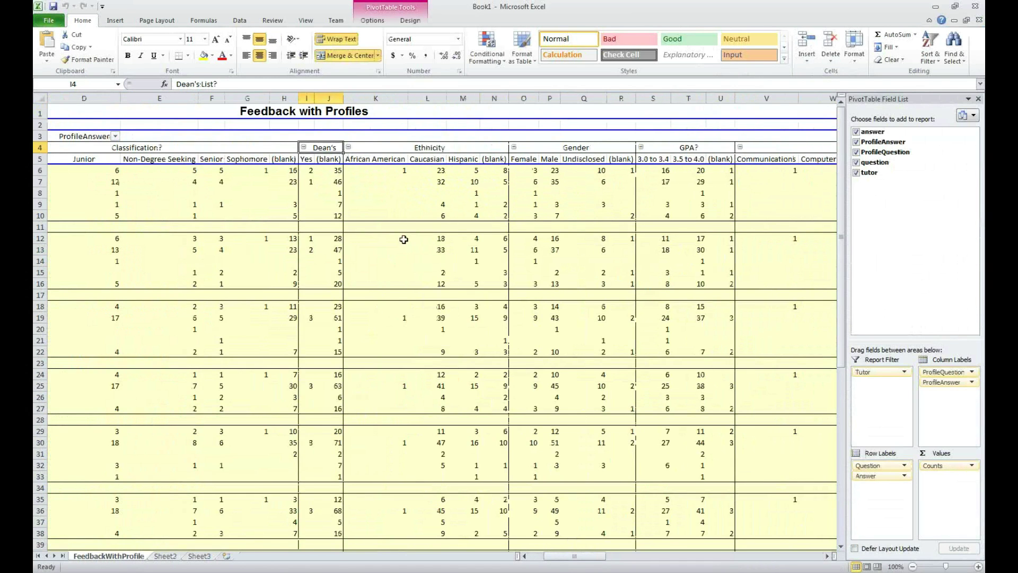
left_click_drag(591, 556, 450, 556)
left_click(262, 181)
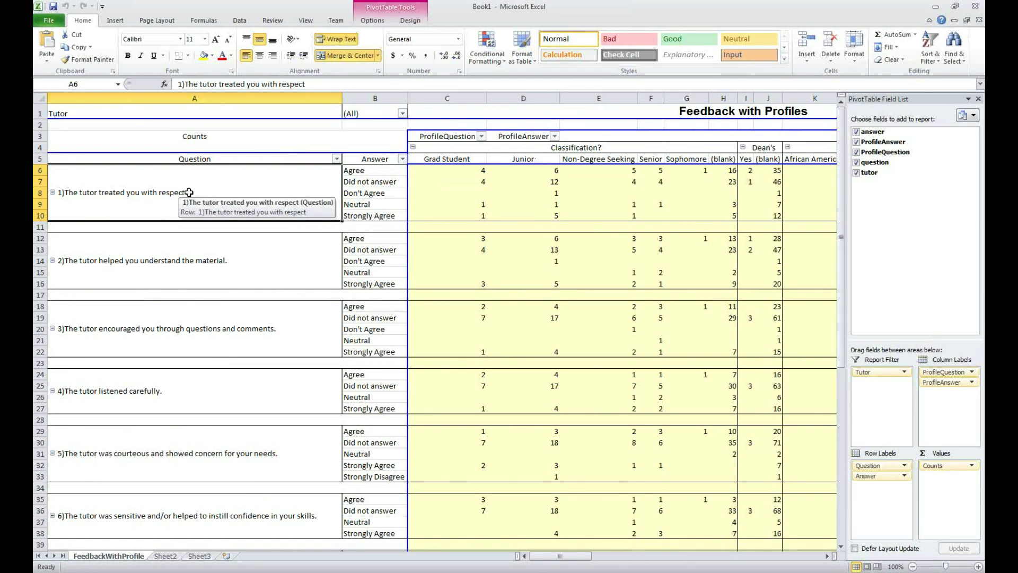
left_click(448, 171)
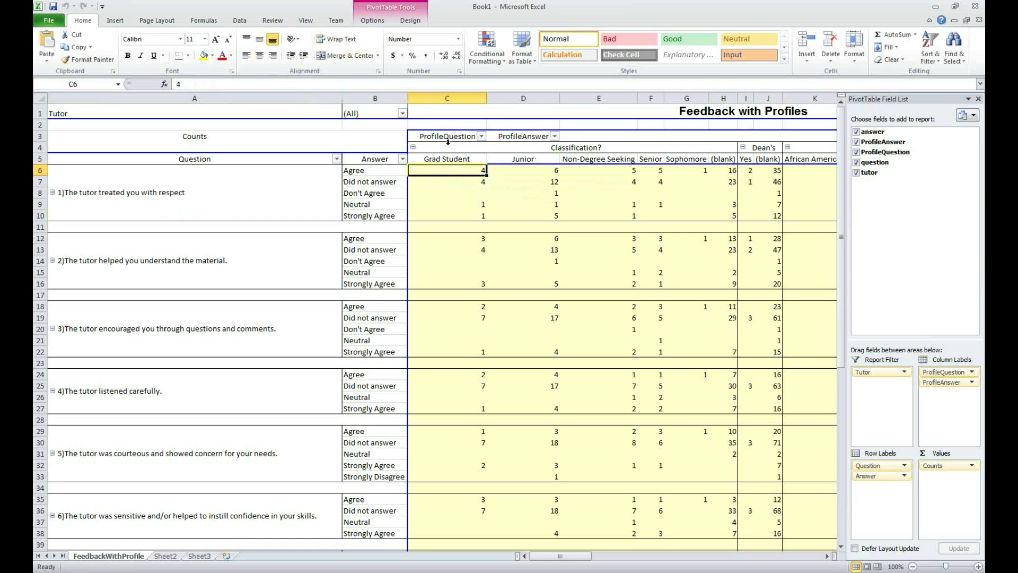
left_click(393, 179)
left_click(542, 180)
left_click(548, 169)
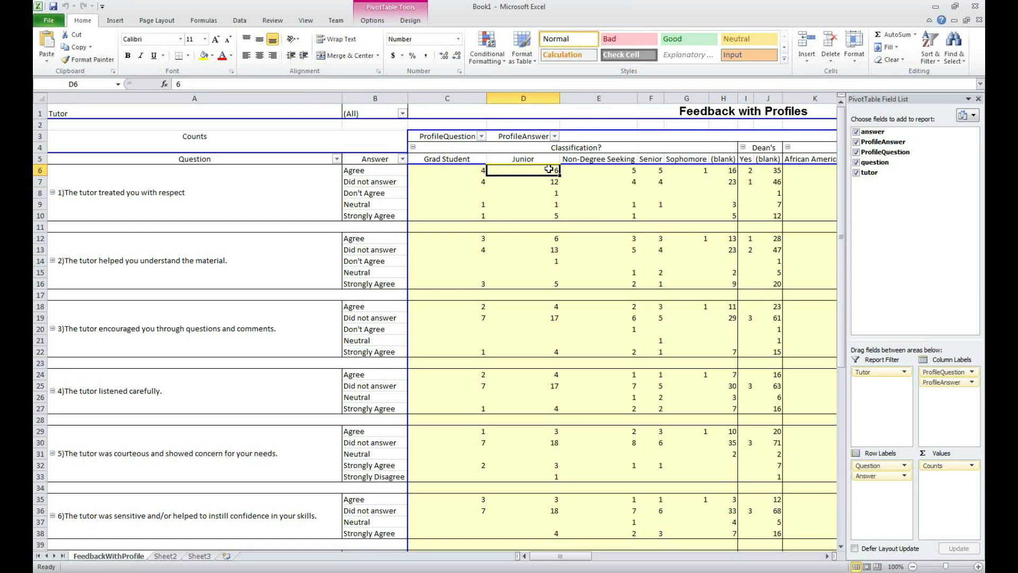
left_click(607, 171)
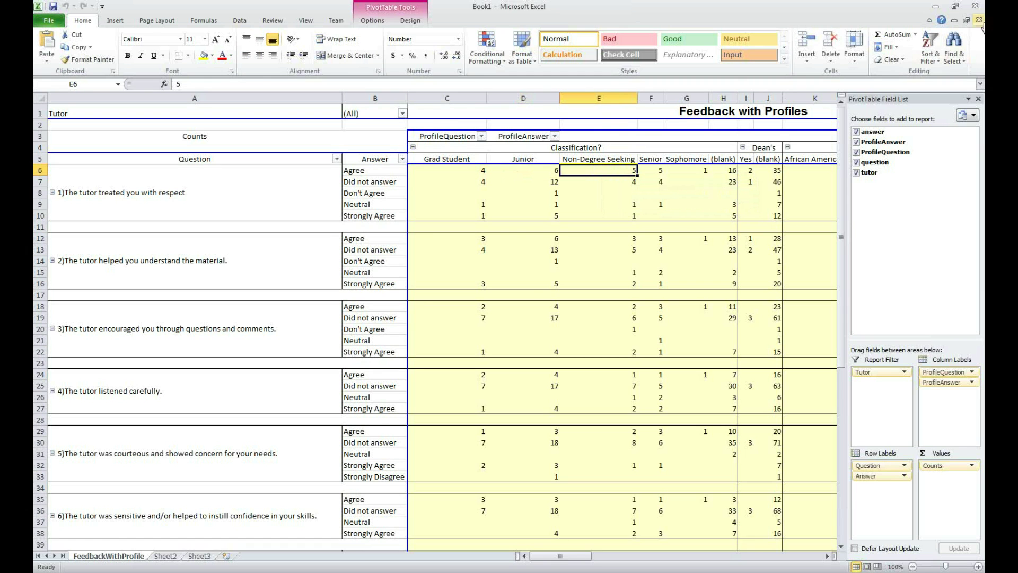
Step: Close the Excel workbook without saving and close the Reports window
left_click(975, 5)
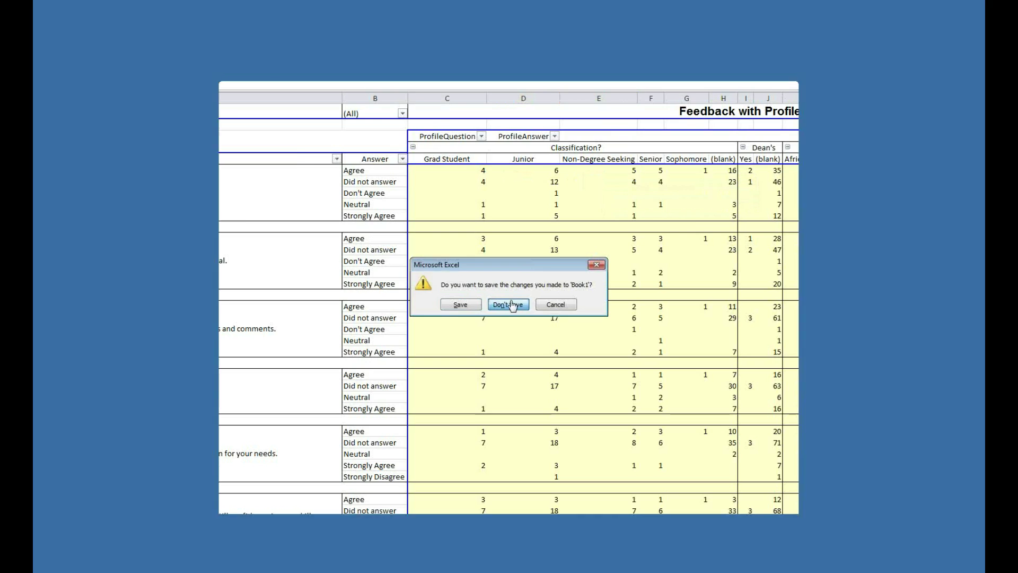
left_click(509, 304)
left_click(264, 109)
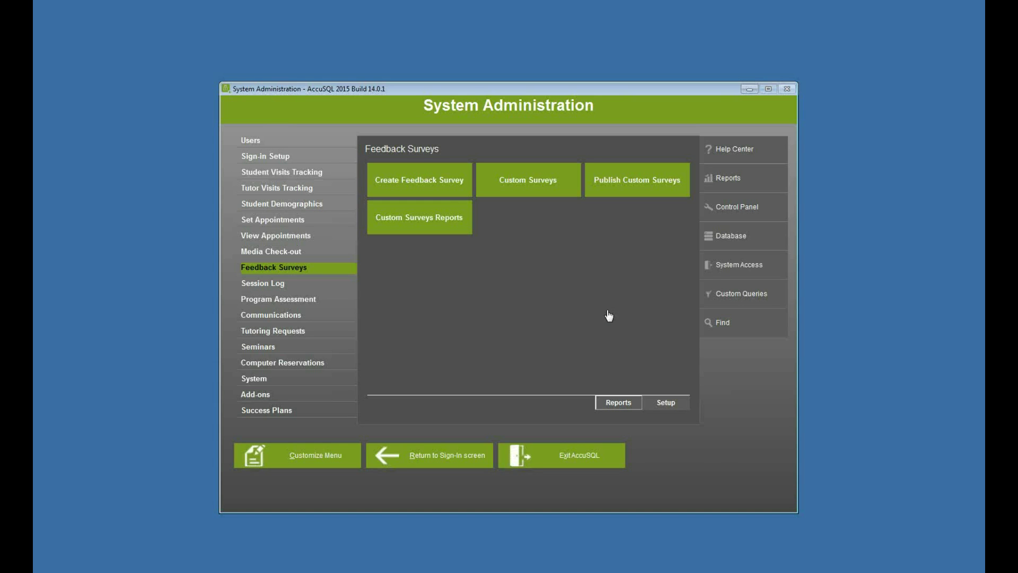
Step: Create a new custom survey titled 'TUTORING CENTER SURVEY' with instructions 'Answer all fields please'
left_click(523, 191)
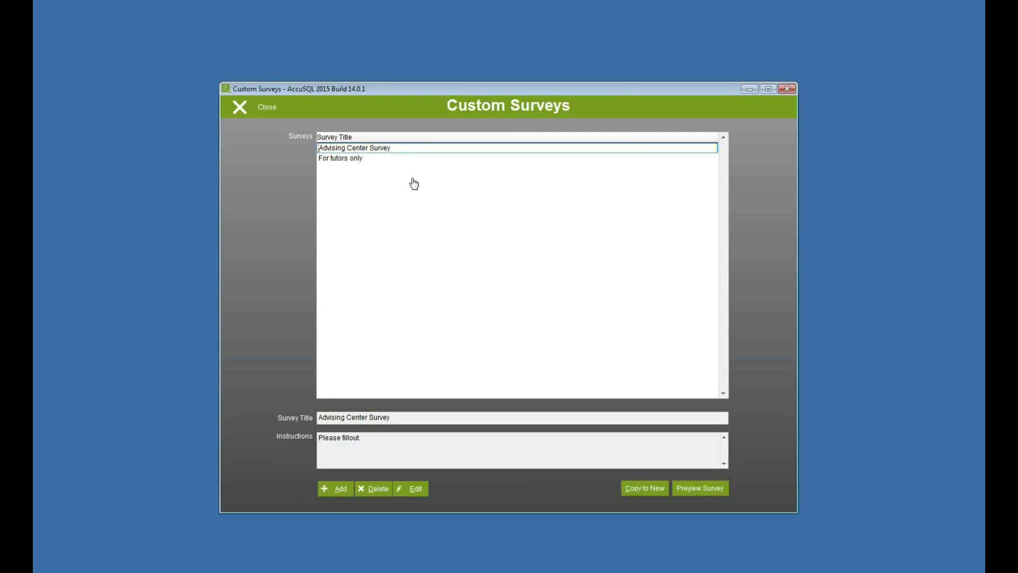
left_click(339, 488)
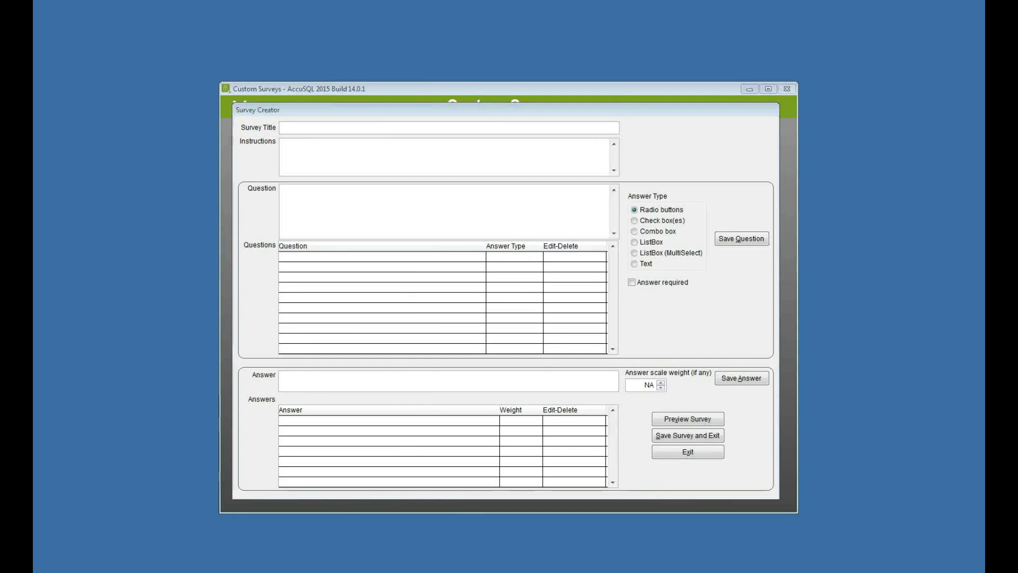
type("TUTORING CENTER SURVEY")
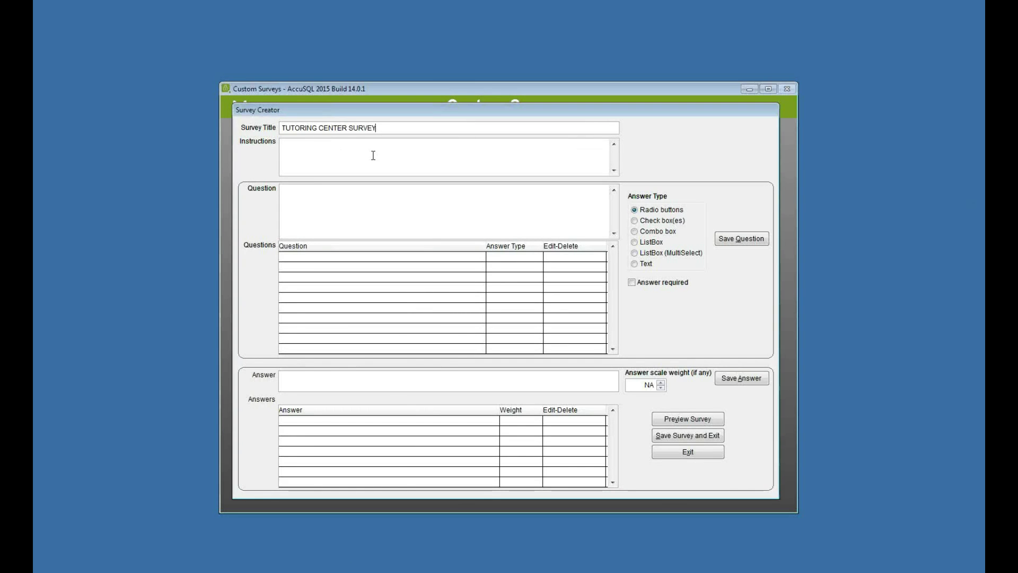
left_click(415, 155)
type("Answer all fields please")
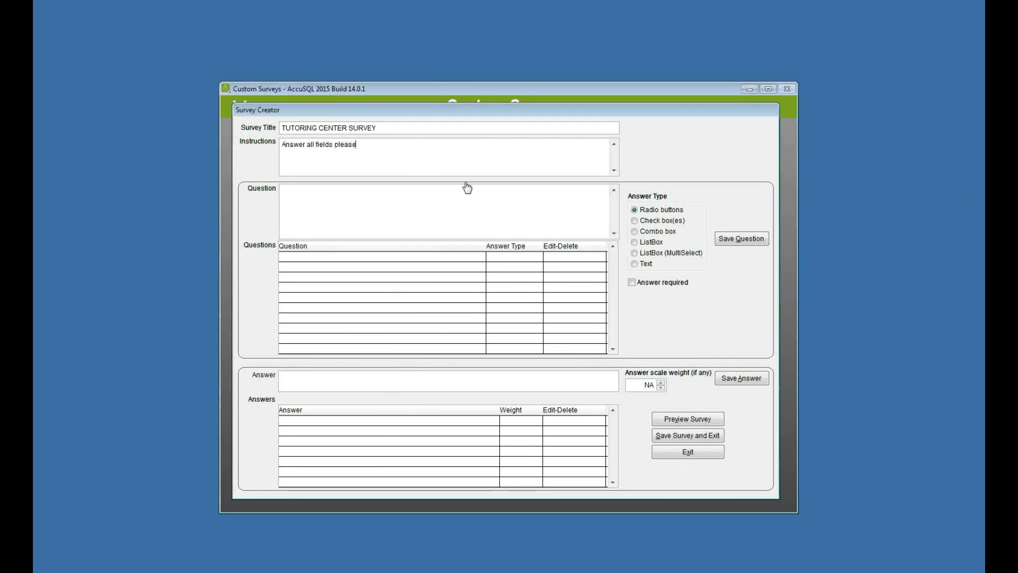
Step: Add the required question 'Was the tutoring center helpful for you?'
left_click(498, 209)
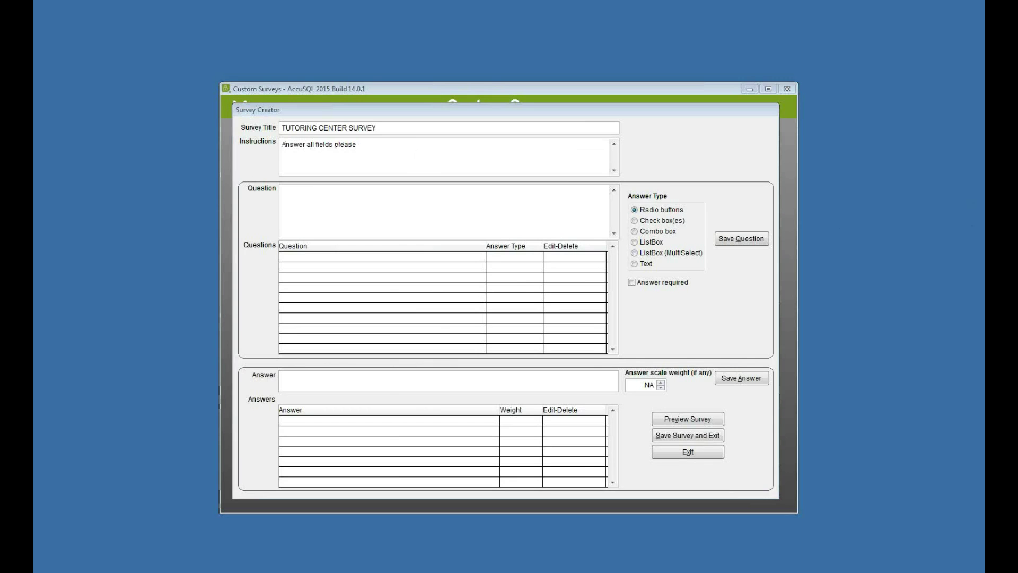
type("Was the tutoring center helpful for you?")
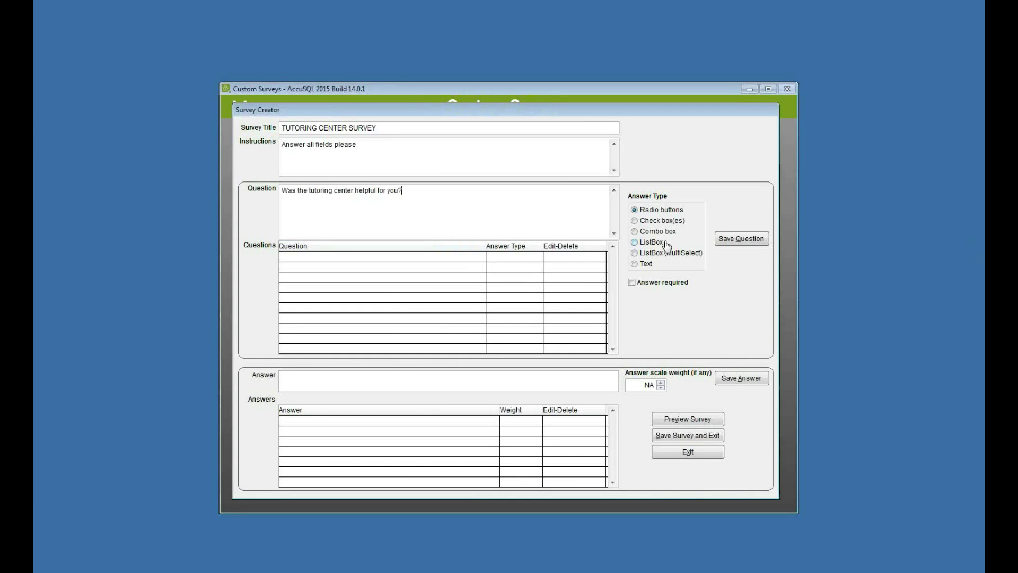
left_click(635, 283)
left_click(741, 239)
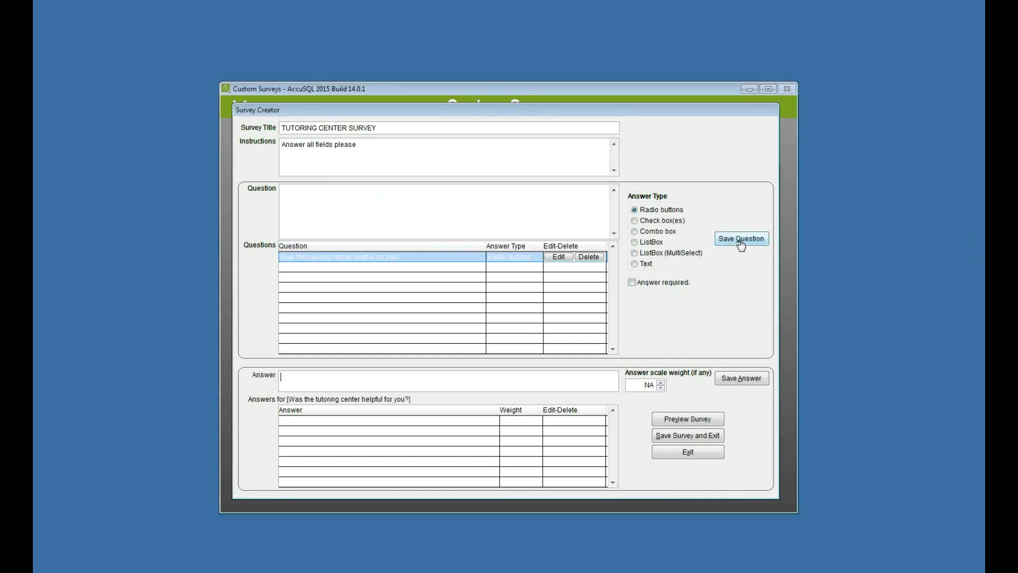
Step: Give the helpfulness question the answer choices Yes and No
type("Yes")
left_click(737, 381)
type("No")
left_click(739, 380)
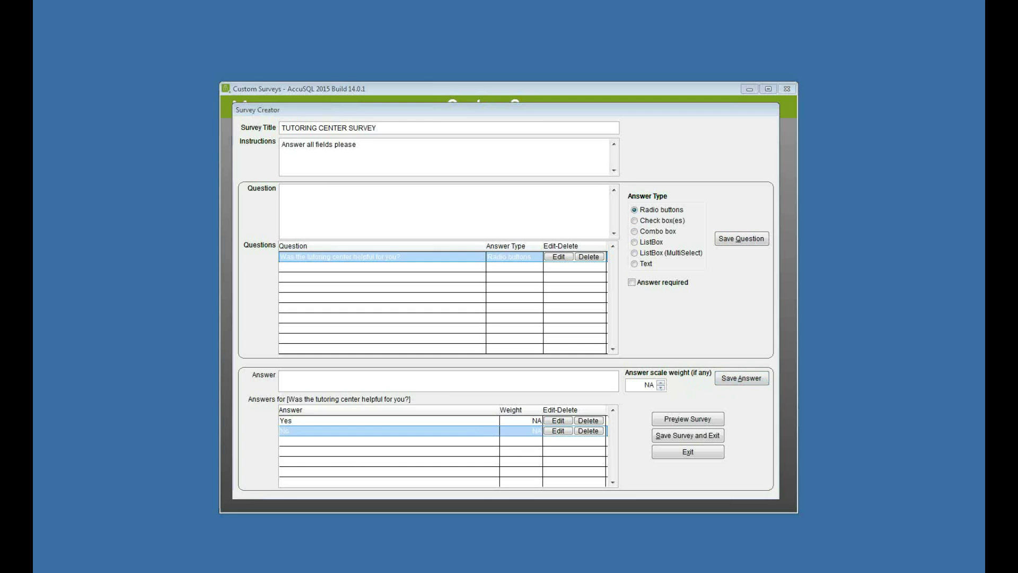
left_click(471, 206)
Step: Add the wait-time question with answers 'Less than 10 mins' and 'More than 10 mins'
type("How long did you have to wait to get helped?")
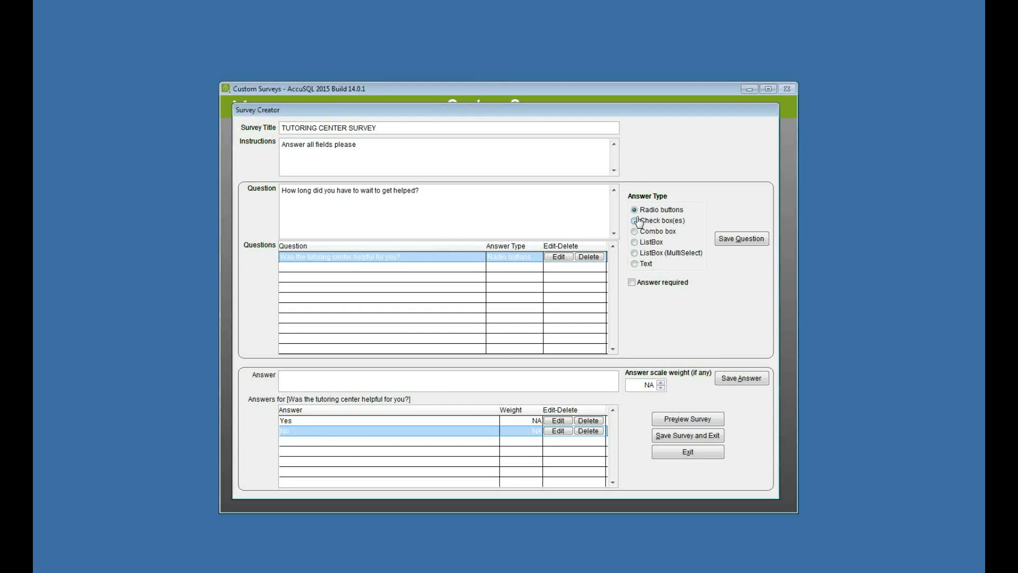
left_click(732, 241)
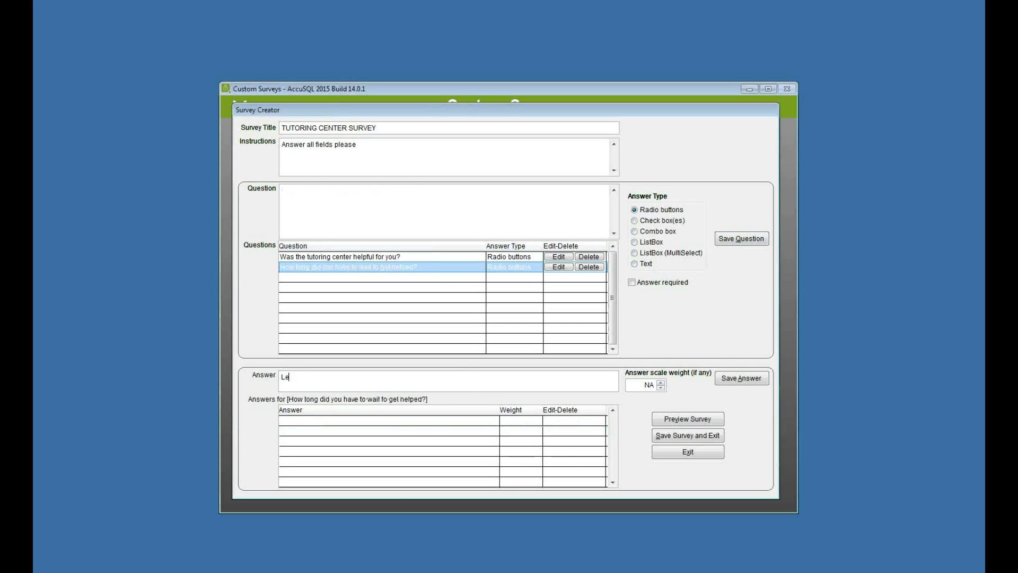
type("Less tahn 10 mins")
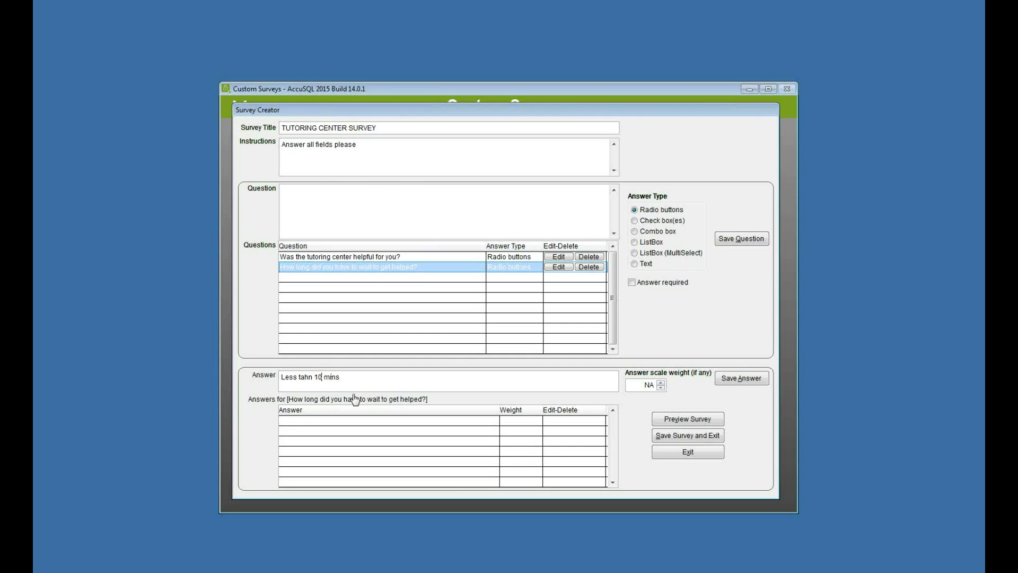
type("ha")
left_click_drag(336, 377, 282, 377)
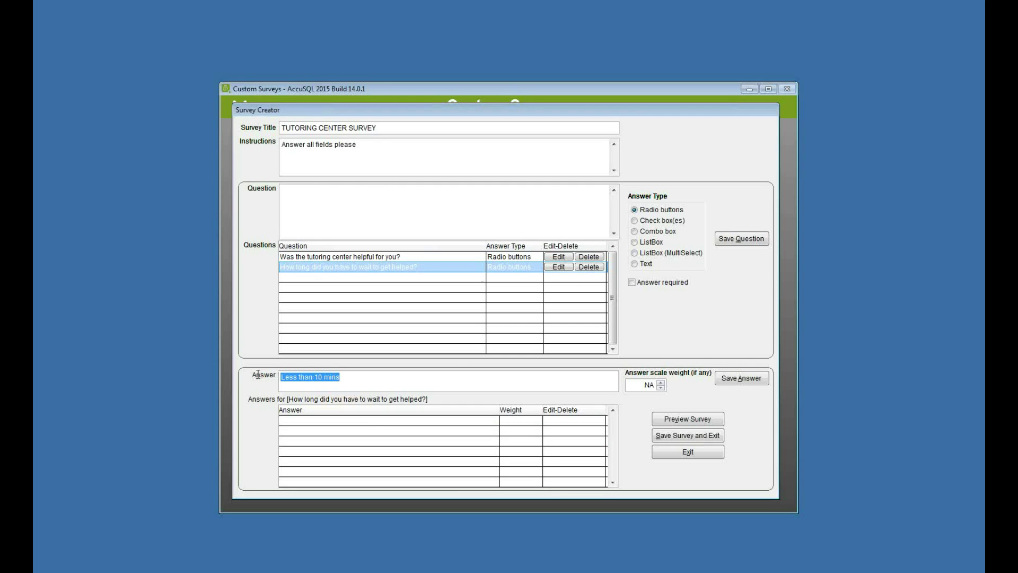
left_click(740, 378)
type("Less than 10 mins")
double_click(286, 377)
type("More")
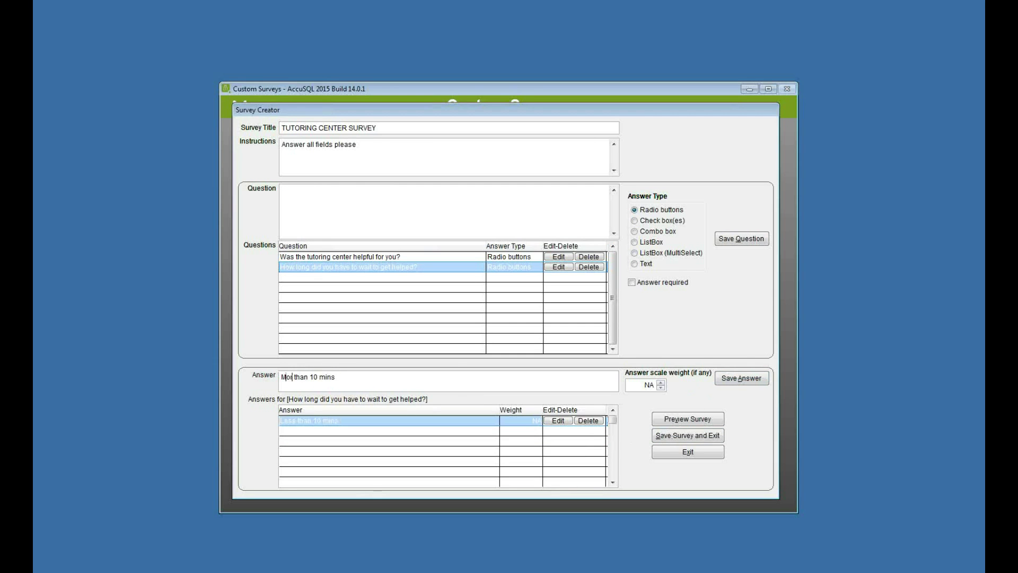
left_click(744, 379)
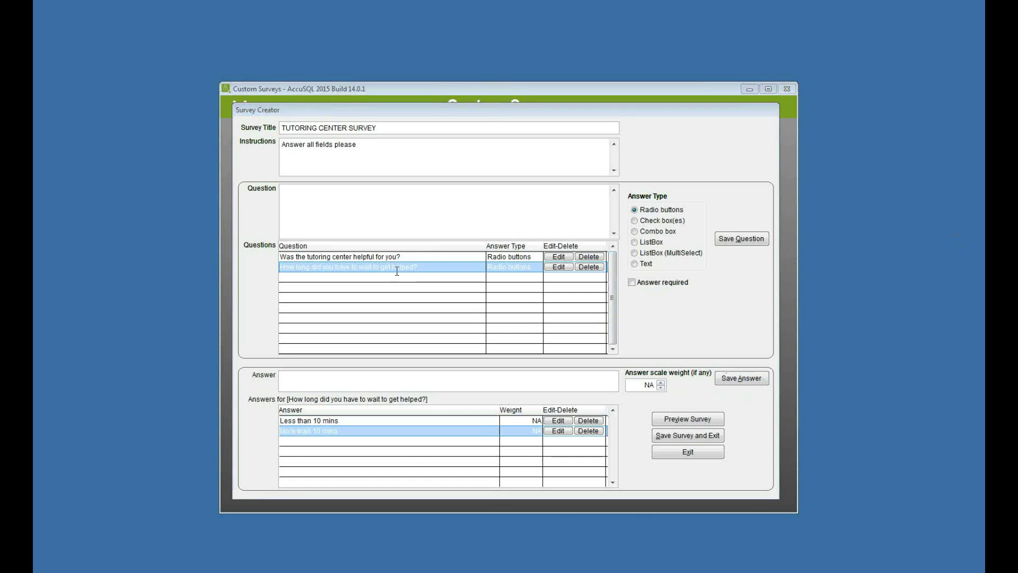
Step: Add 'Would you like to see more private study rooms?' with Yes and No answers
type("Would you like to see more private study rooms?")
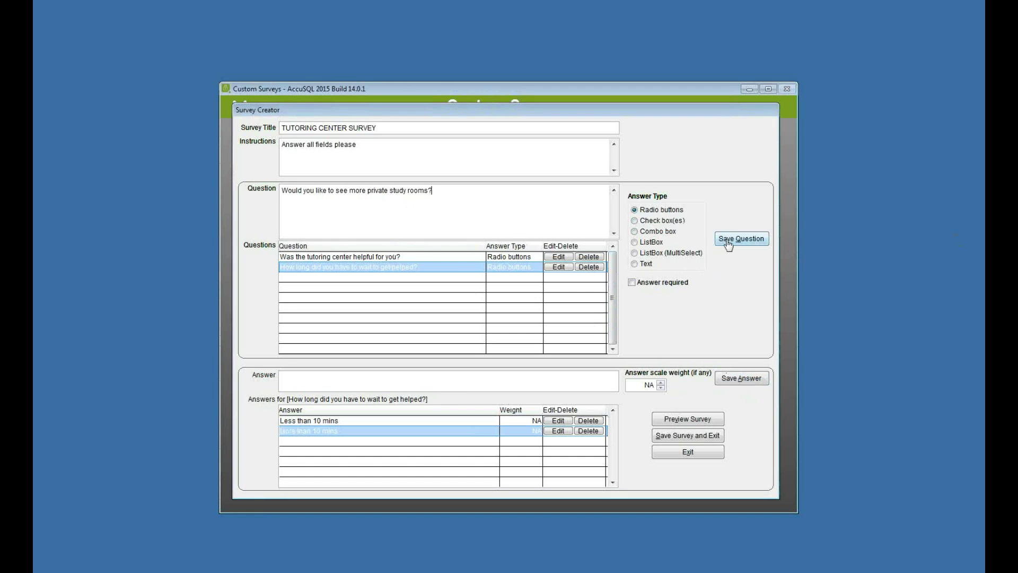
left_click(724, 240)
type("Yes")
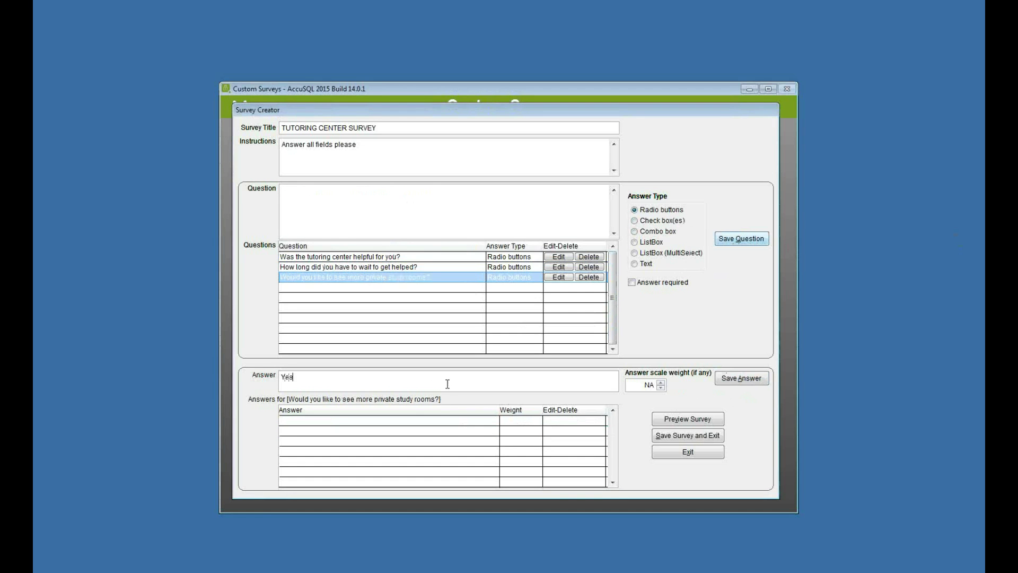
left_click(727, 380)
type("No")
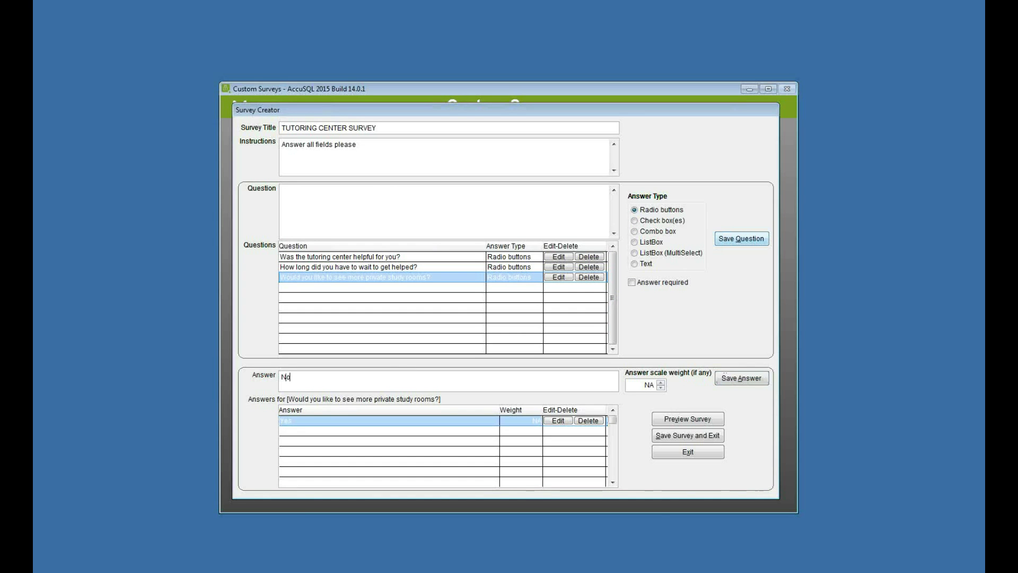
left_click(743, 381)
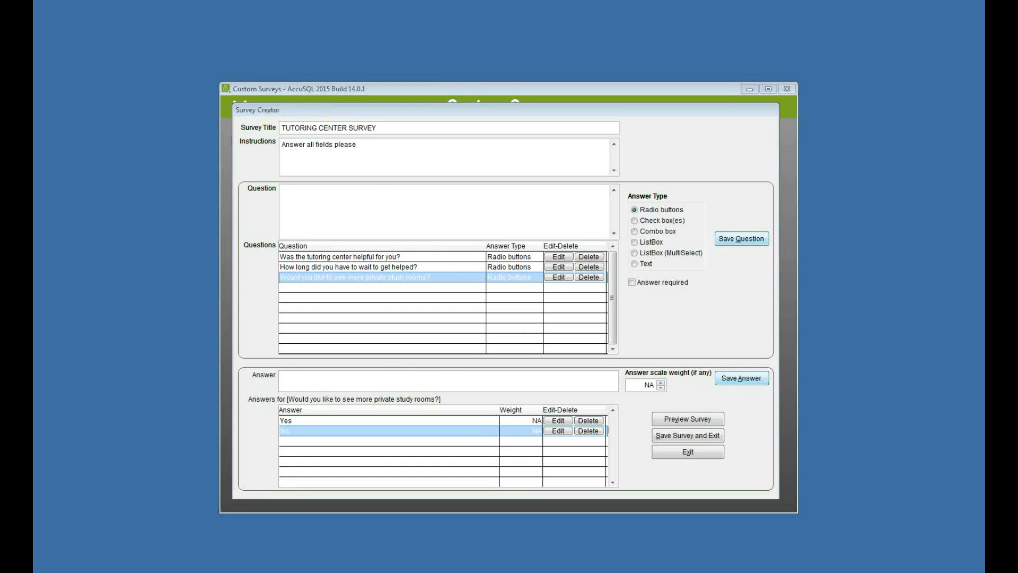
Step: Add the check-box question 'What do you like best about the tutoring center?'
left_click(609, 220)
type("What do you like best about the tutoring center?")
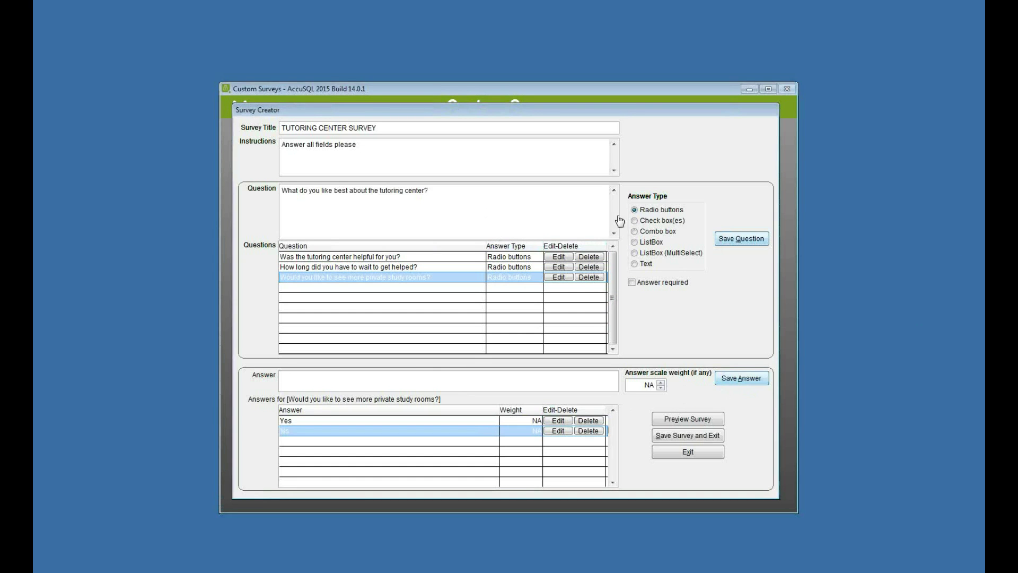
left_click(635, 220)
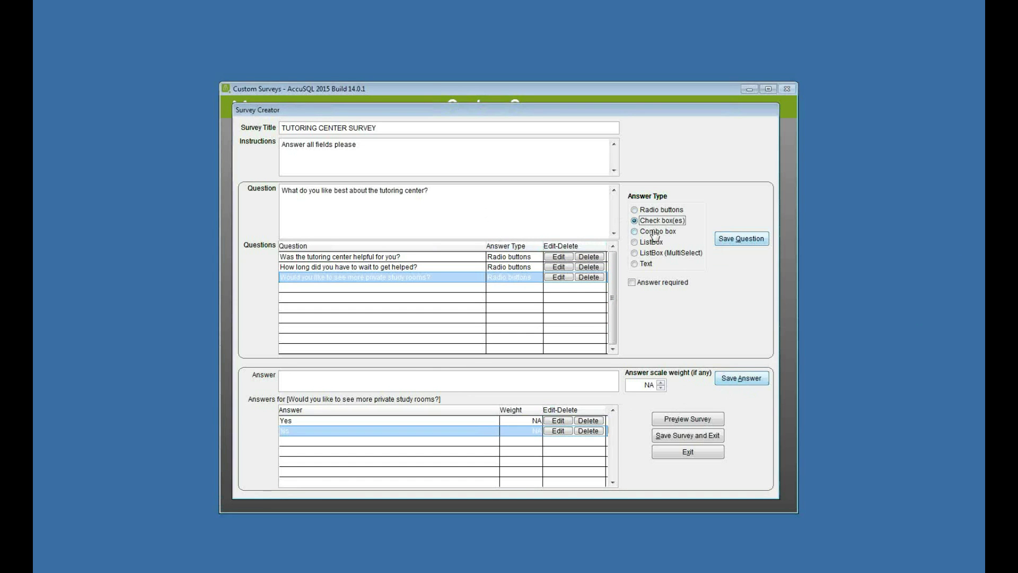
left_click(750, 244)
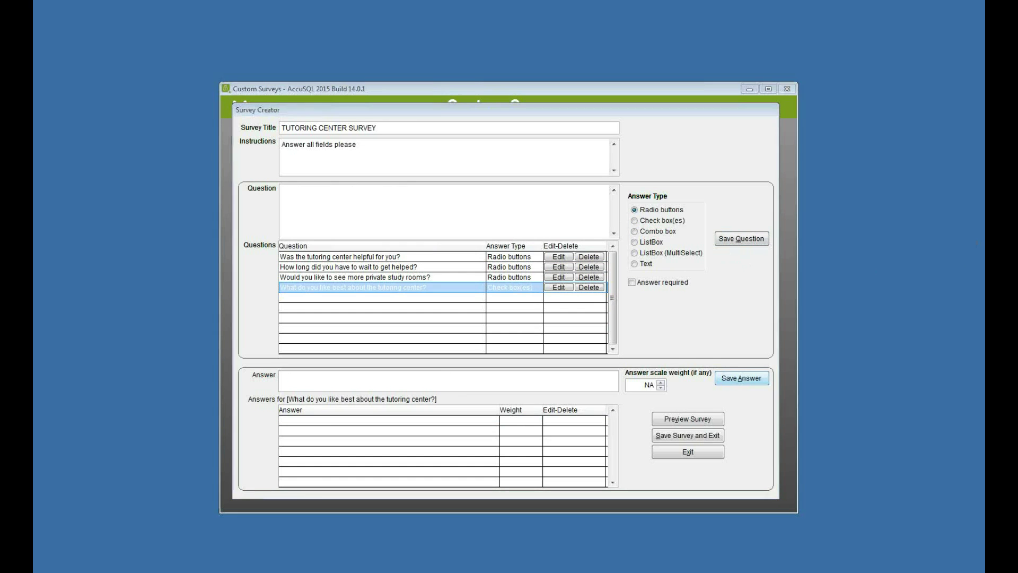
Step: Give it the answers Staff, Facilities, Technology and Student Lounge
type("Staff")
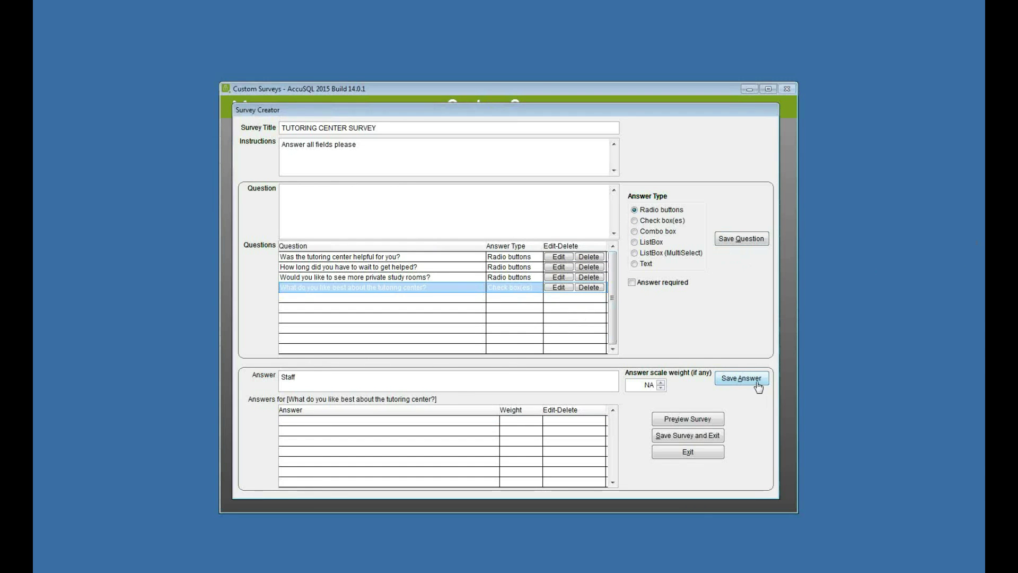
left_click(741, 378)
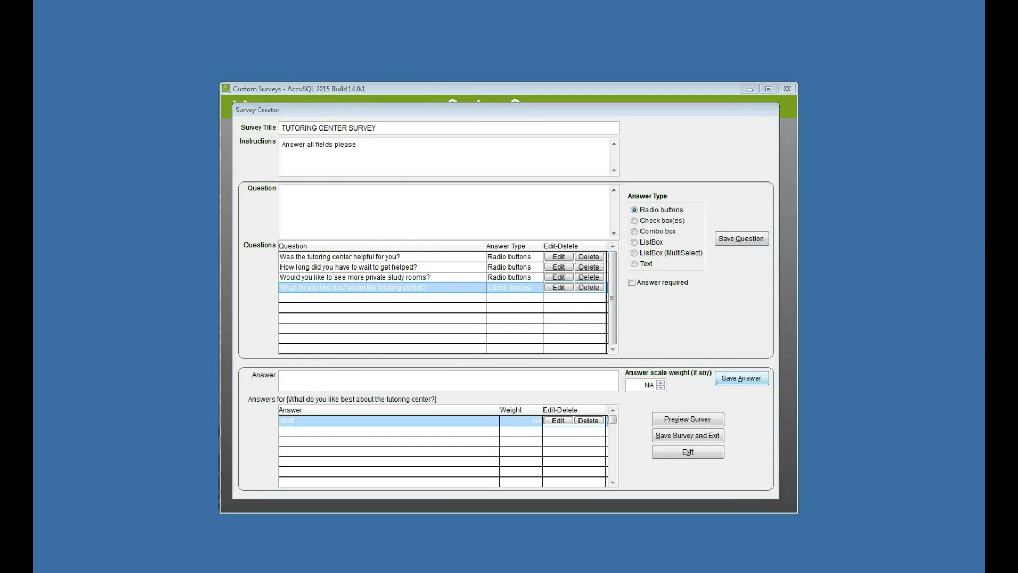
left_click(352, 378)
type("Facilitres")
left_click(739, 380)
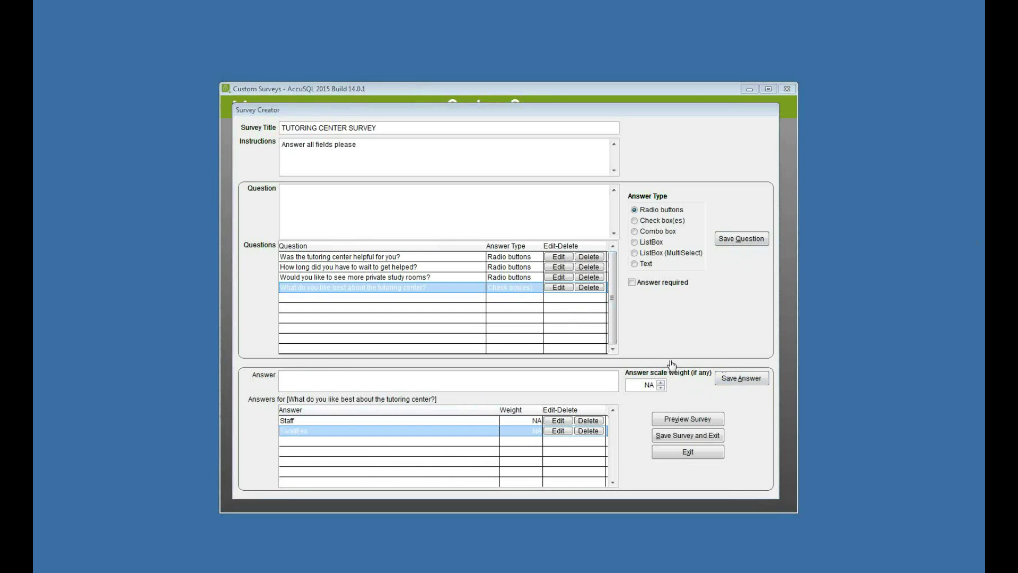
left_click(414, 380)
type("Technology")
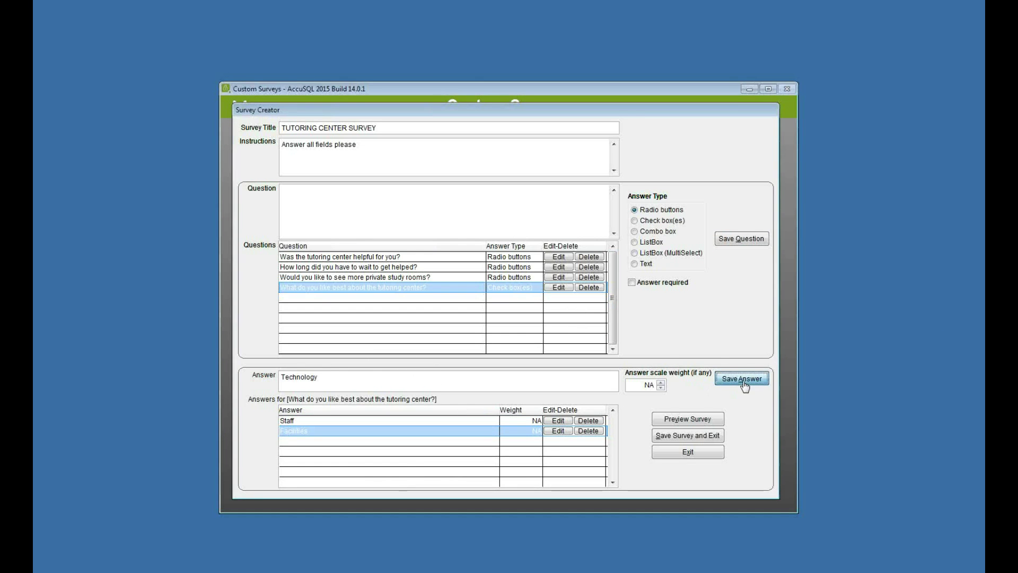
left_click(742, 378)
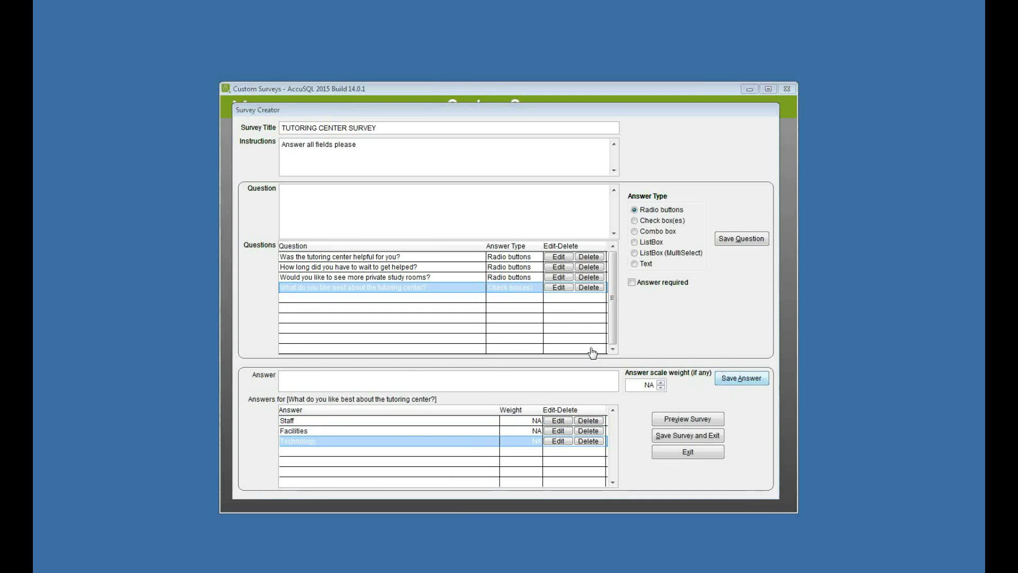
left_click(467, 380)
type("Student Lounge")
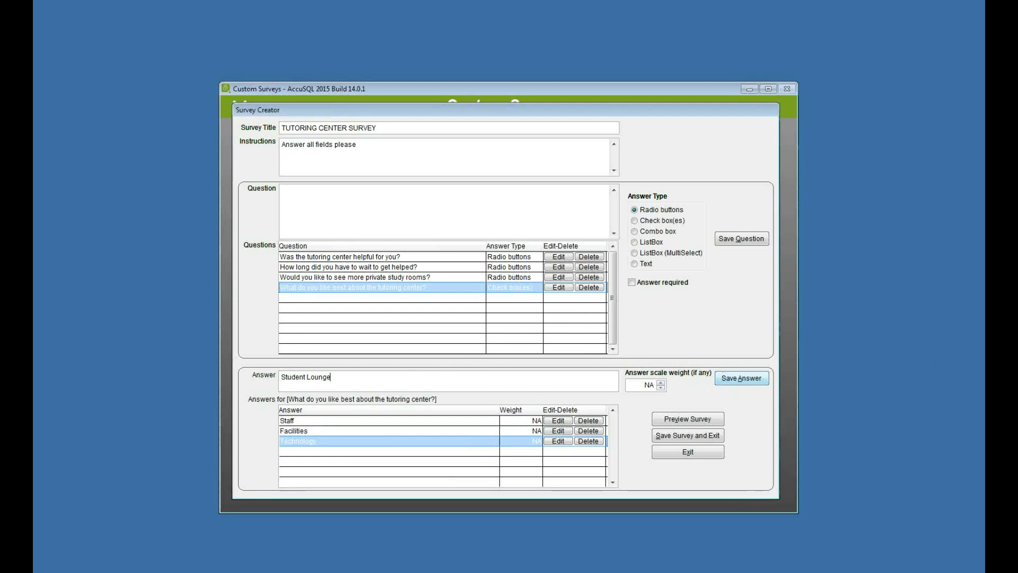
left_click(741, 379)
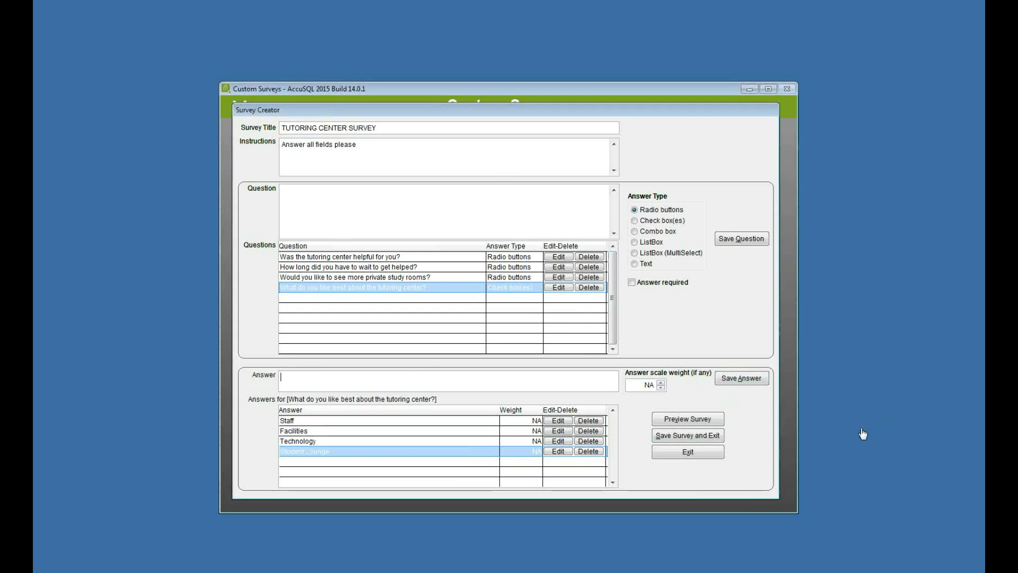
Step: Test the survey in preview with a Yes answer, then save and exit the editor
left_click(696, 420)
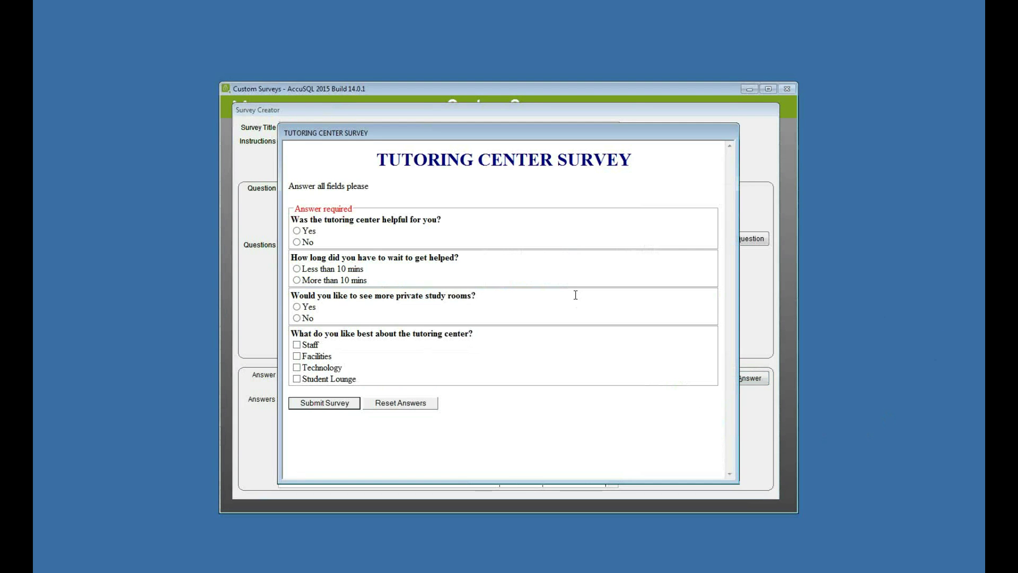
left_click(322, 404)
left_click(525, 325)
left_click(298, 230)
left_click(323, 402)
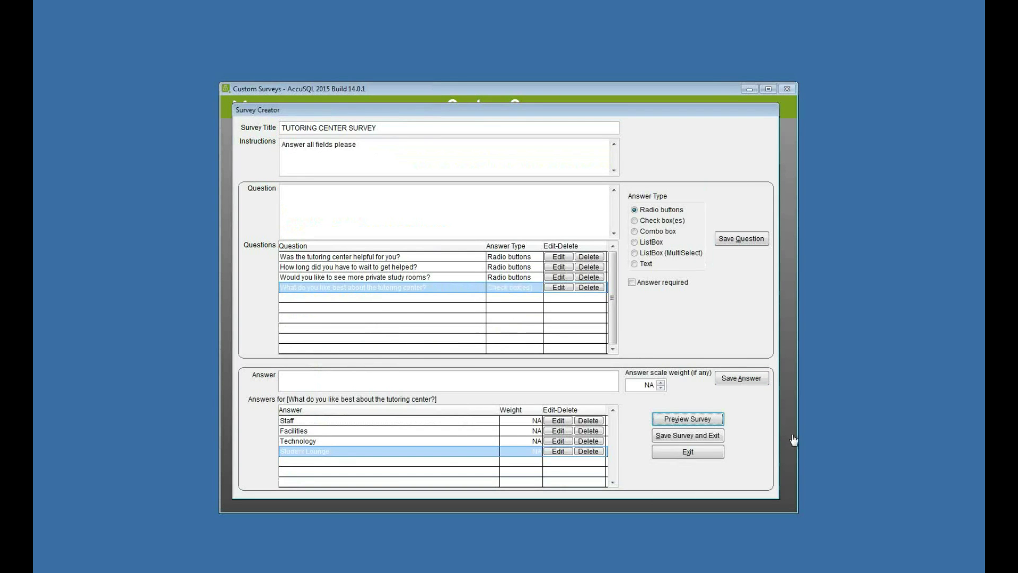
left_click(679, 438)
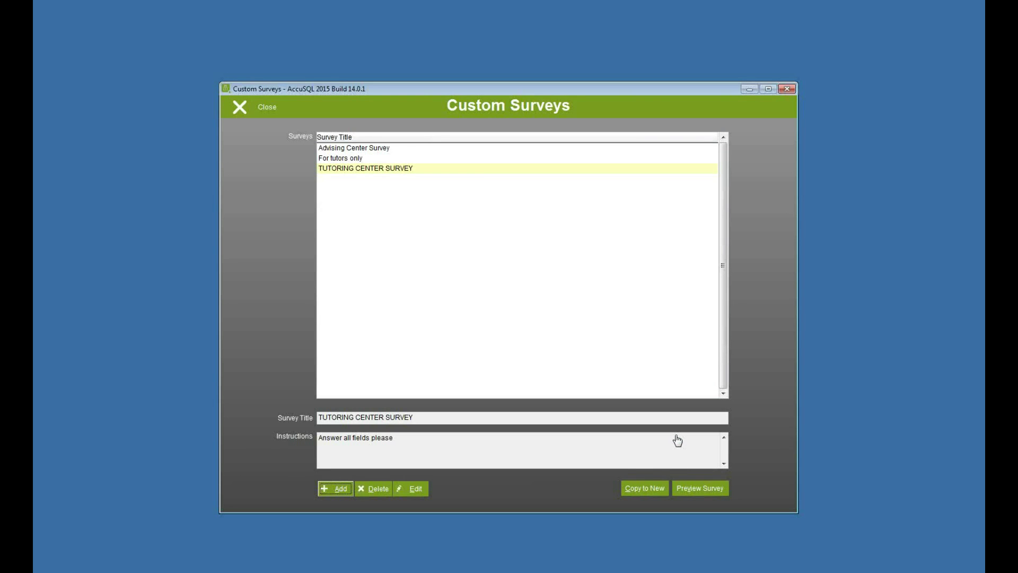
Step: Add a new publication in Publish Custom Surveys using TUTORING CENTER SURVEY
left_click(262, 110)
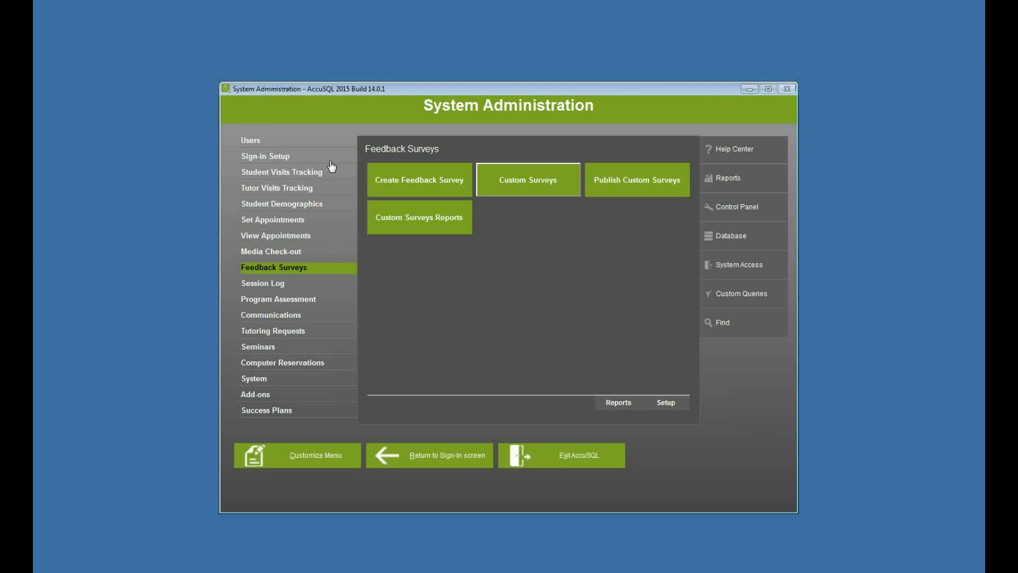
left_click(636, 187)
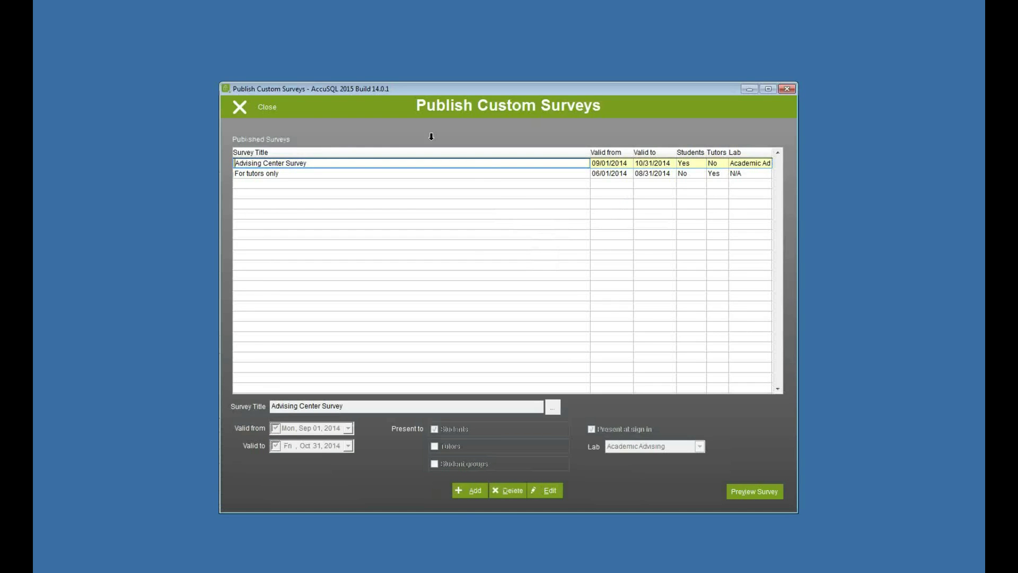
left_click(462, 494)
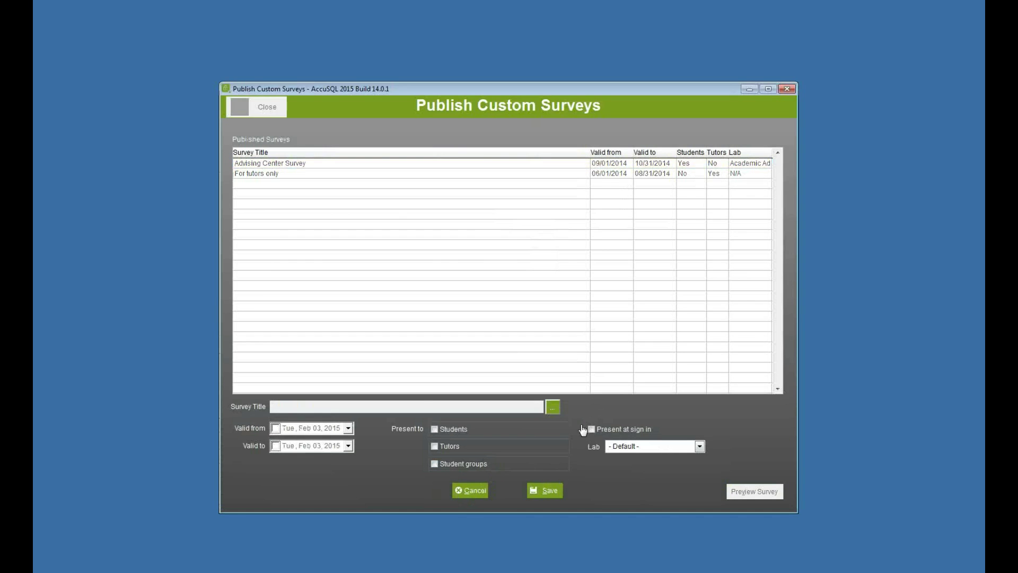
left_click(552, 408)
left_click(335, 149)
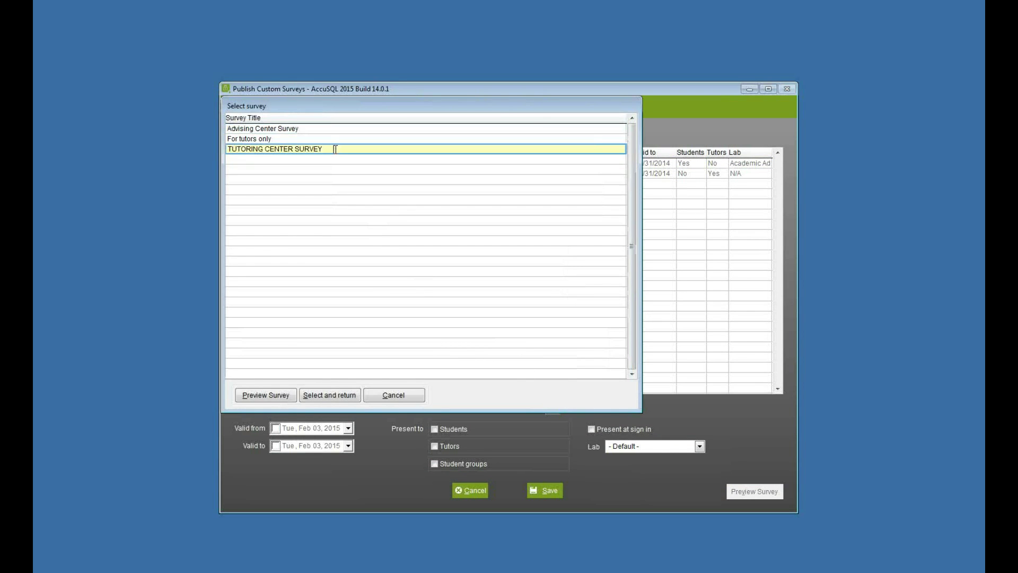
left_click(333, 397)
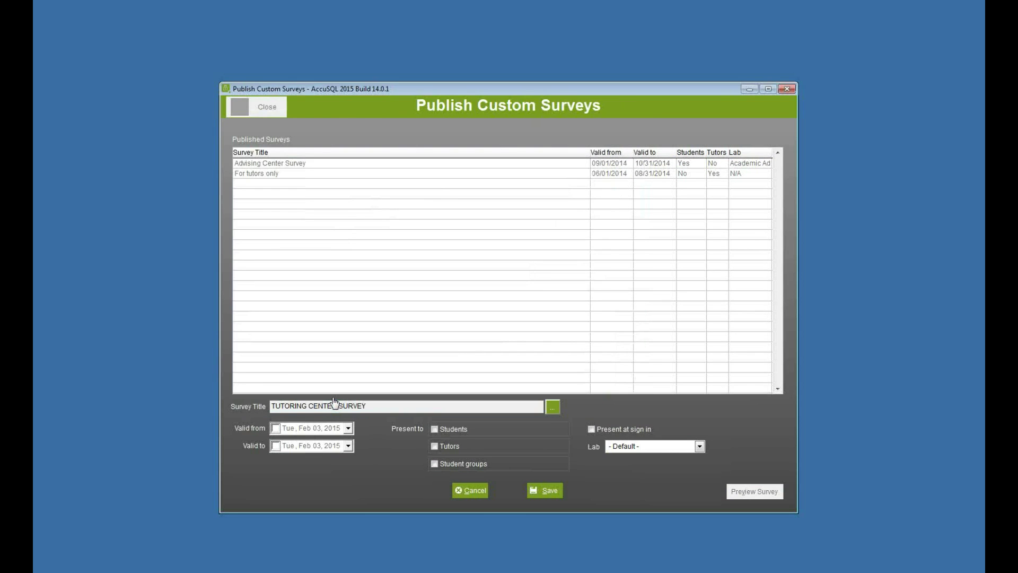
Step: Enable Valid from and Valid to, picking Feb 1, 2015 and Feb 28, 2015
left_click(275, 428)
left_click(276, 446)
left_click(349, 446)
left_click(349, 446)
left_click(349, 428)
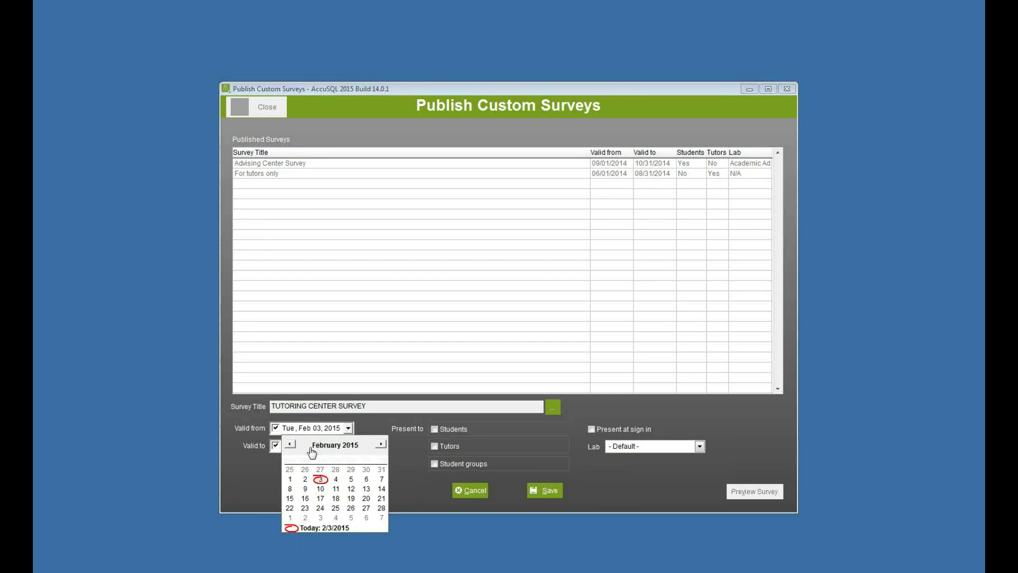
left_click(290, 480)
left_click(348, 446)
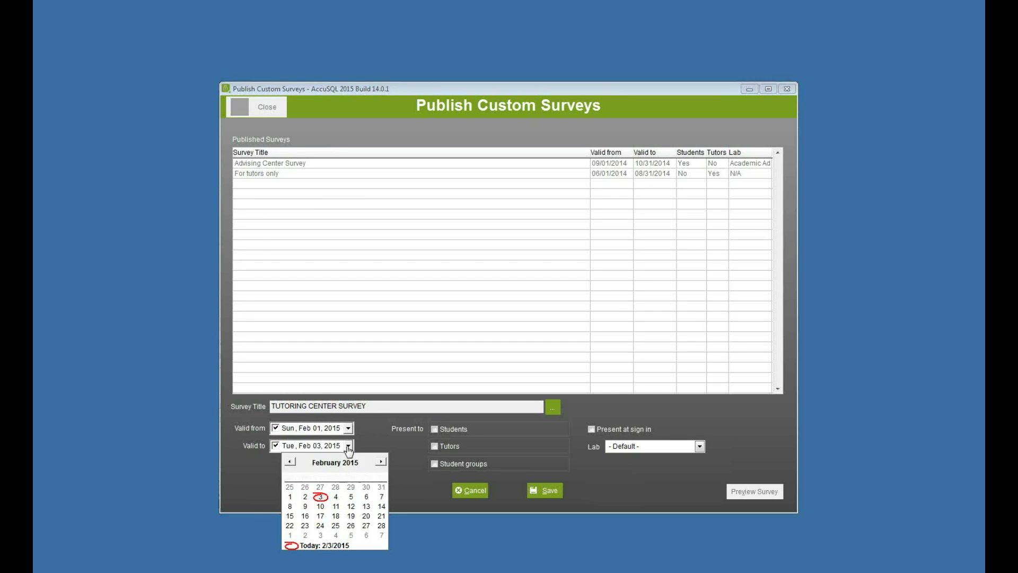
left_click(381, 526)
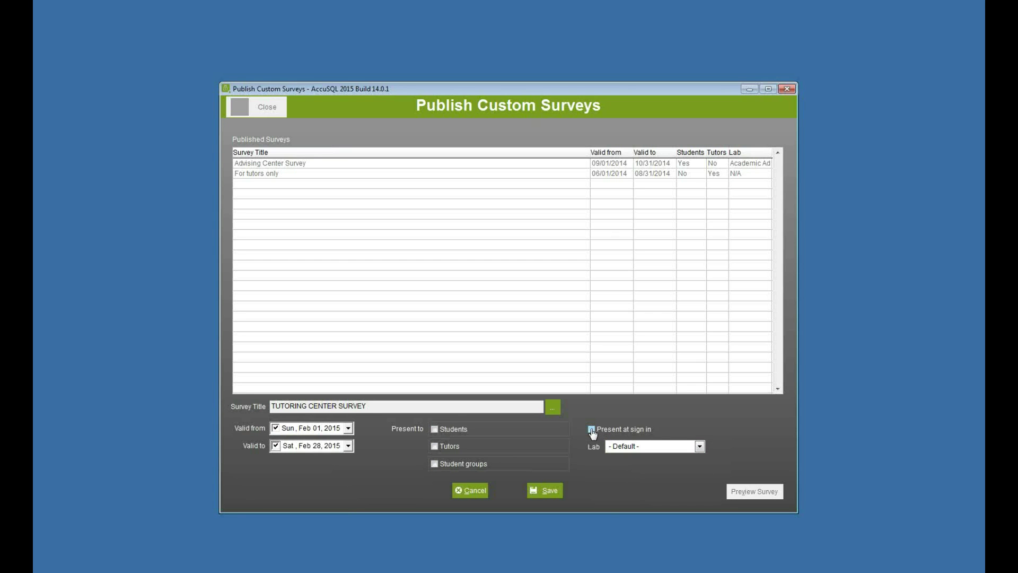
Step: Keep the Default lab, present the survey to all students at sign in, and save
left_click(635, 450)
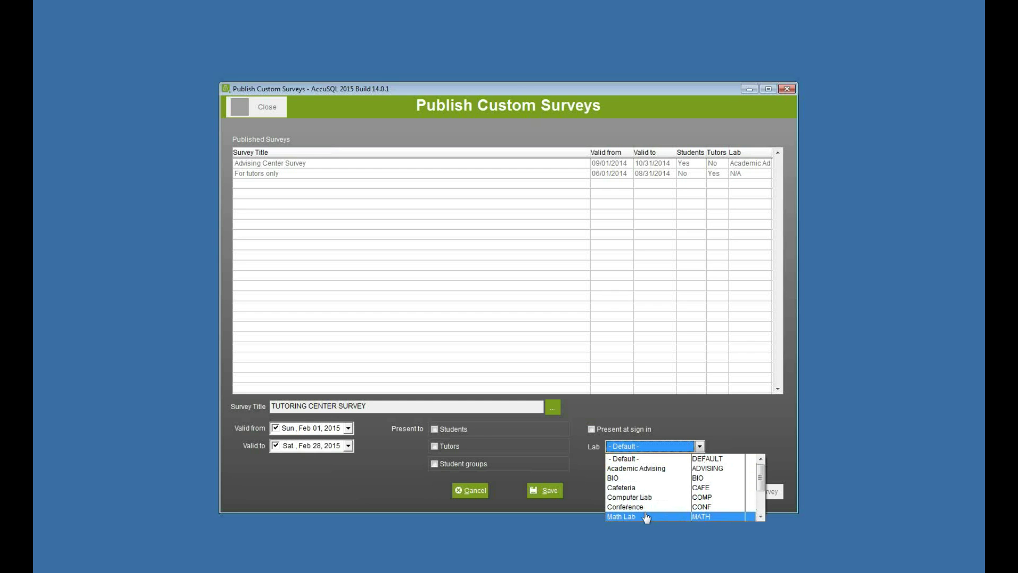
left_click(713, 427)
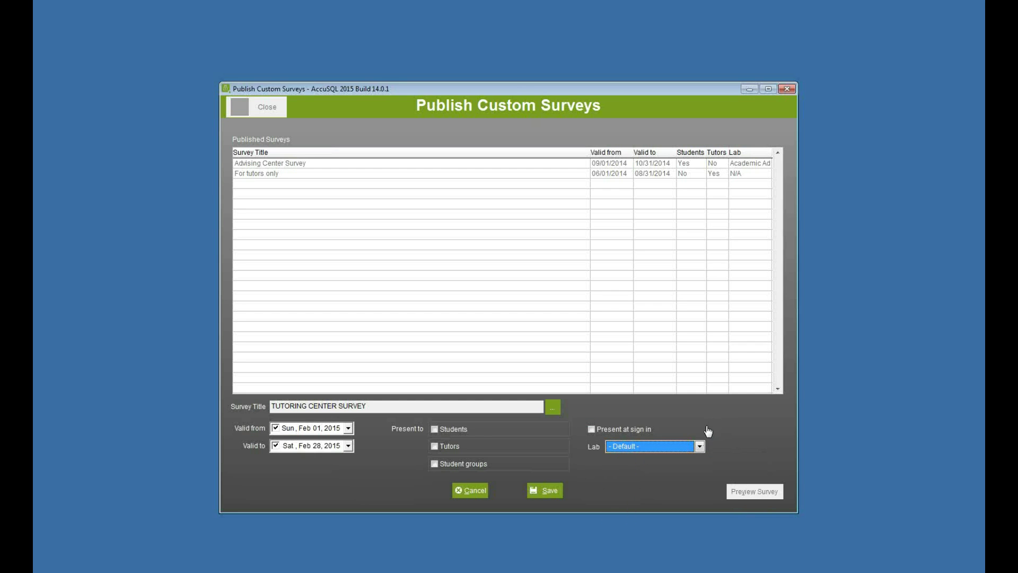
left_click(591, 431)
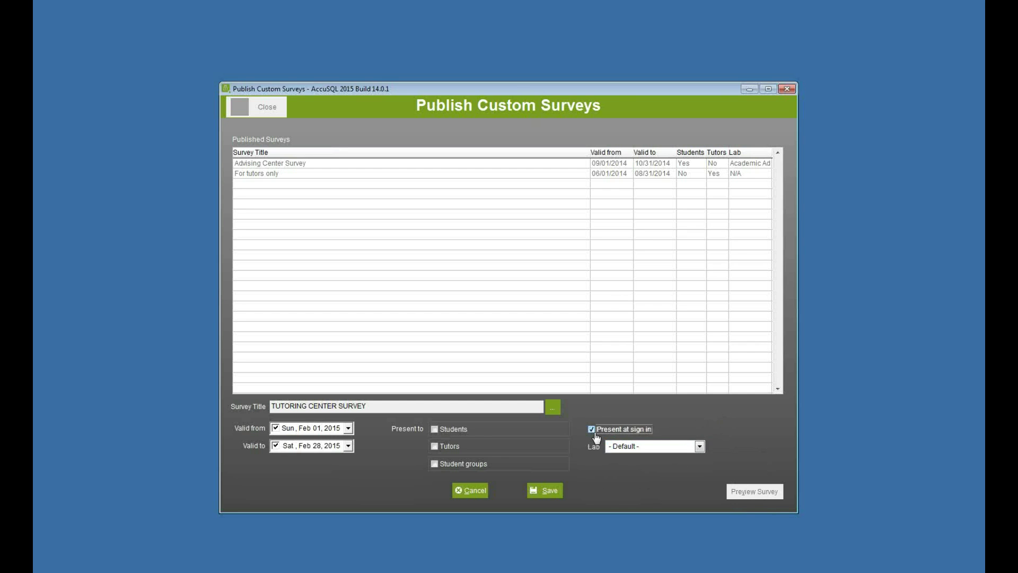
left_click(435, 429)
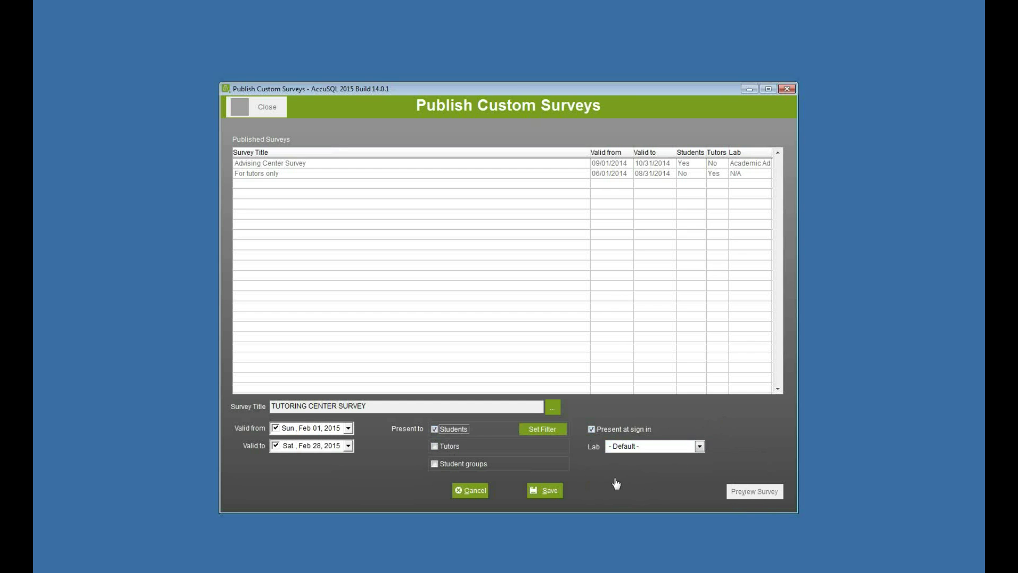
left_click(542, 428)
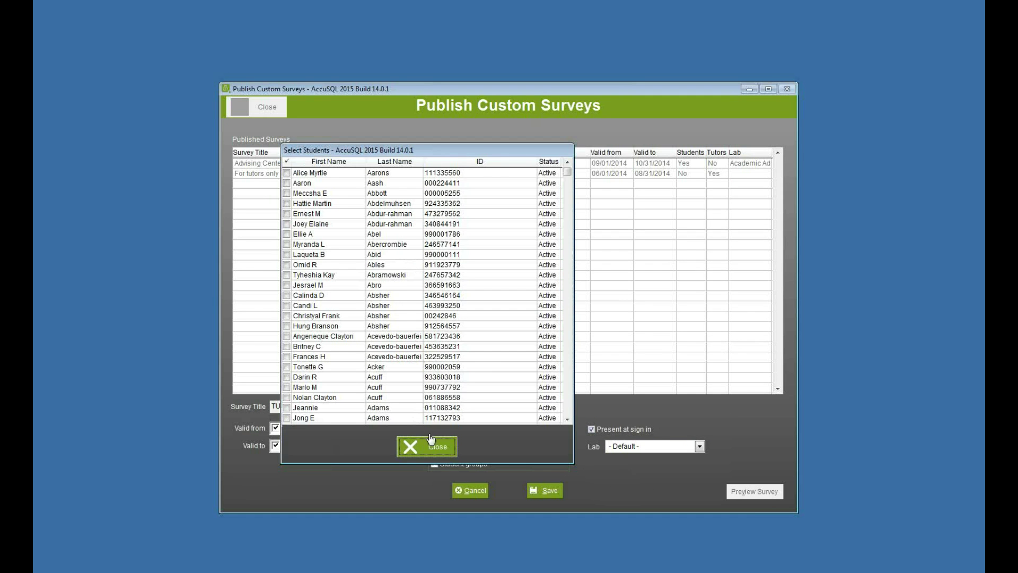
left_click(428, 446)
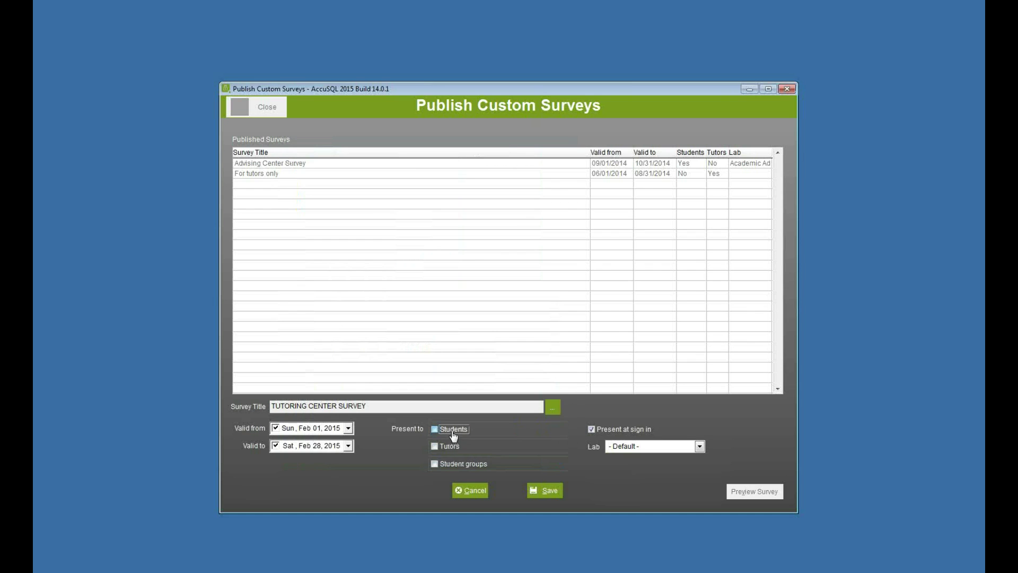
left_click(539, 490)
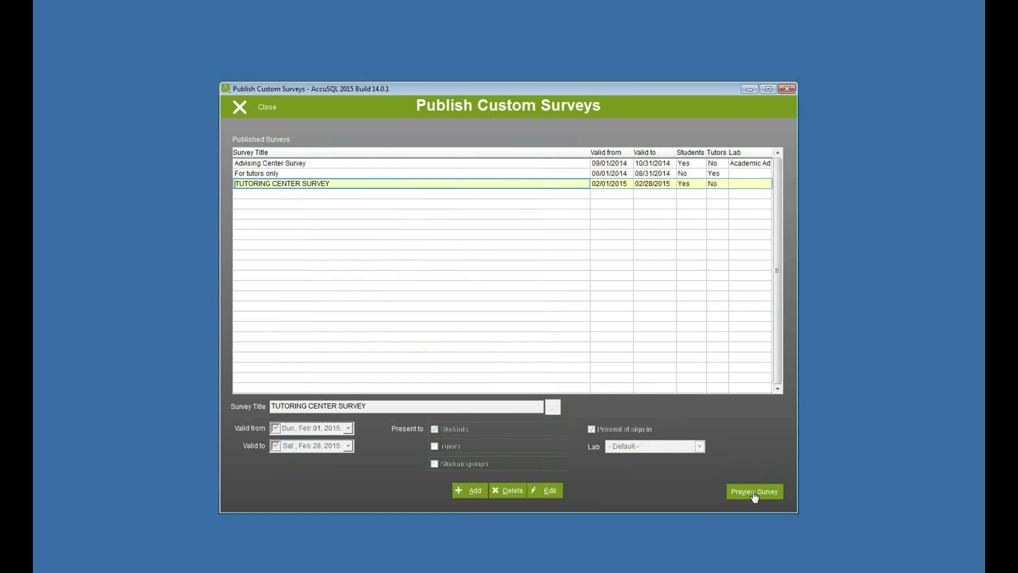
Step: Return to the sign-in screen and sign in with a student ID
left_click(263, 108)
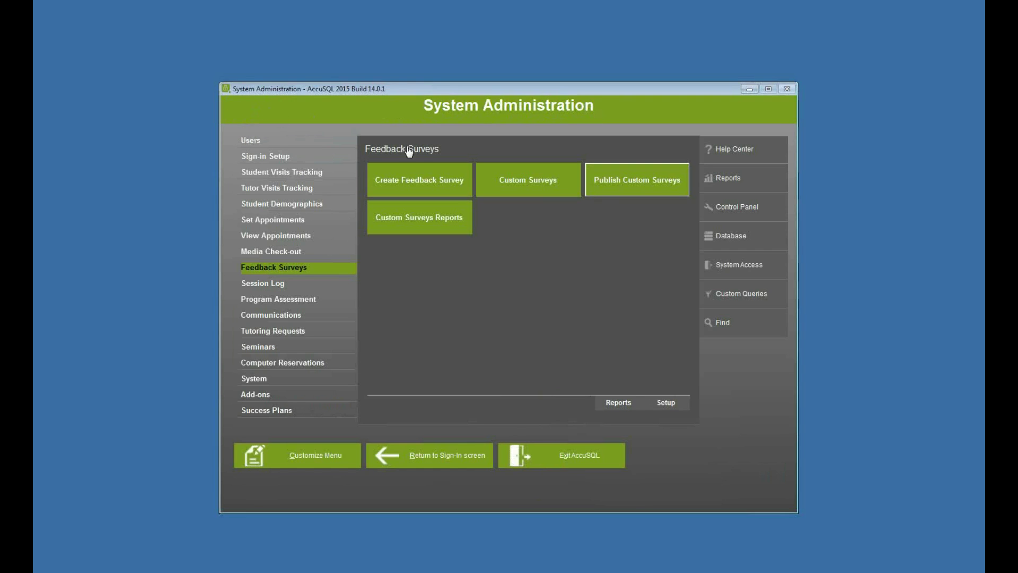
left_click(455, 455)
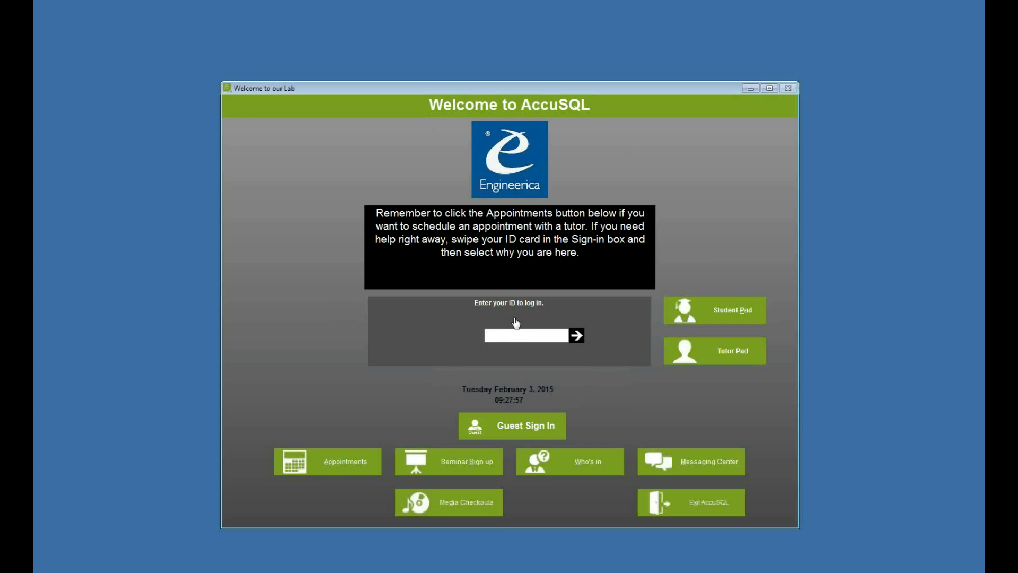
type("600000000")
key("Return")
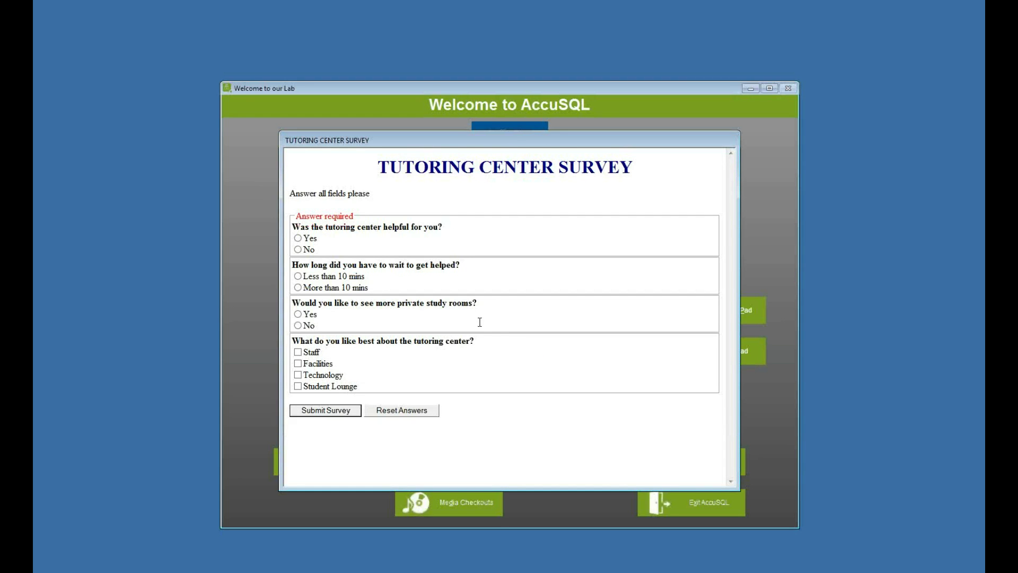
Step: Submit the survey answering Yes, Less than 10 mins, No, and ticking Staff and Technology
left_click(334, 411)
left_click(507, 328)
left_click(298, 239)
left_click(298, 276)
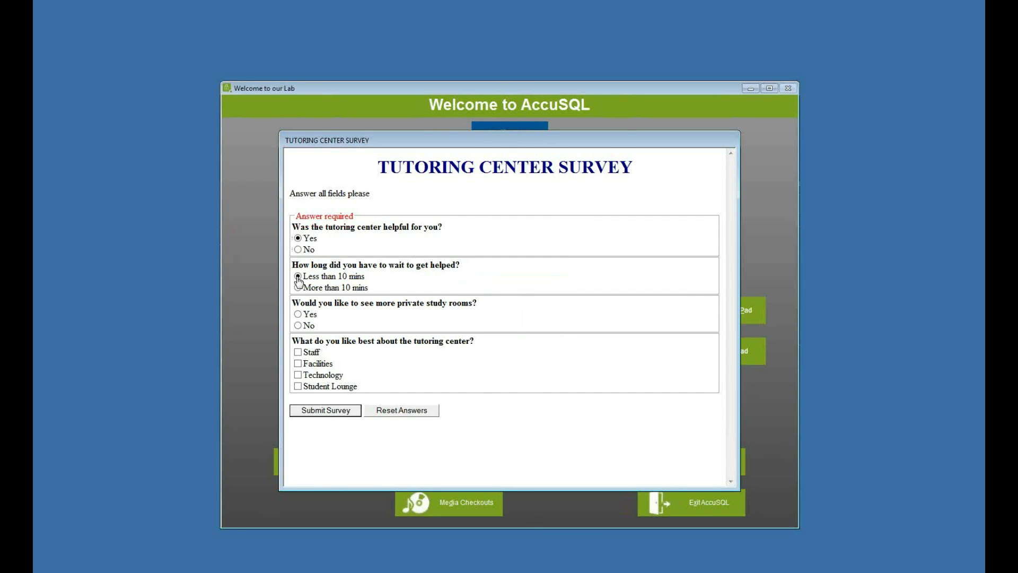
left_click(298, 326)
left_click(298, 352)
left_click(298, 375)
left_click(323, 411)
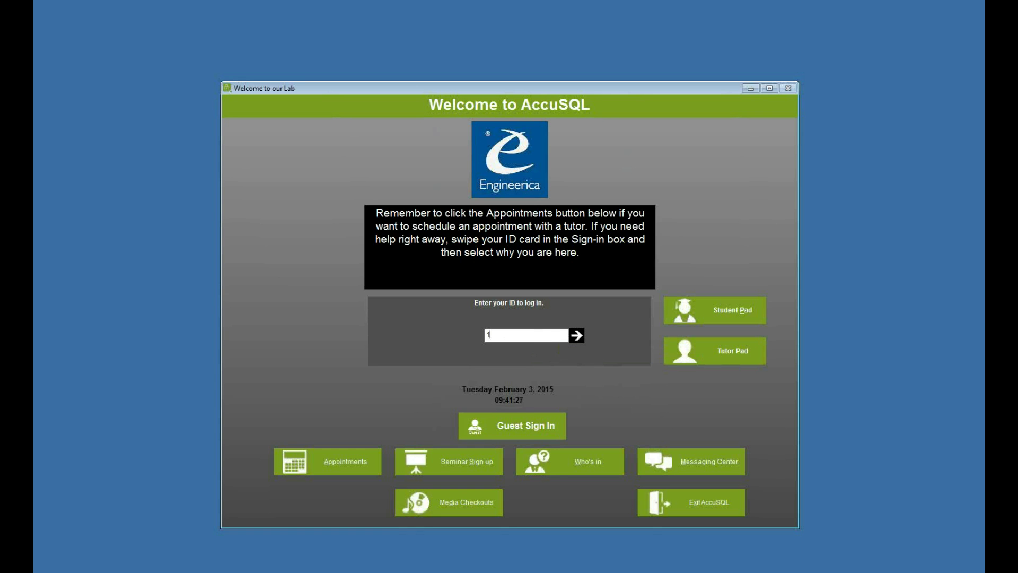
Step: Log back into System Administration with the administrator ID and password
type("111111111")
key("Return")
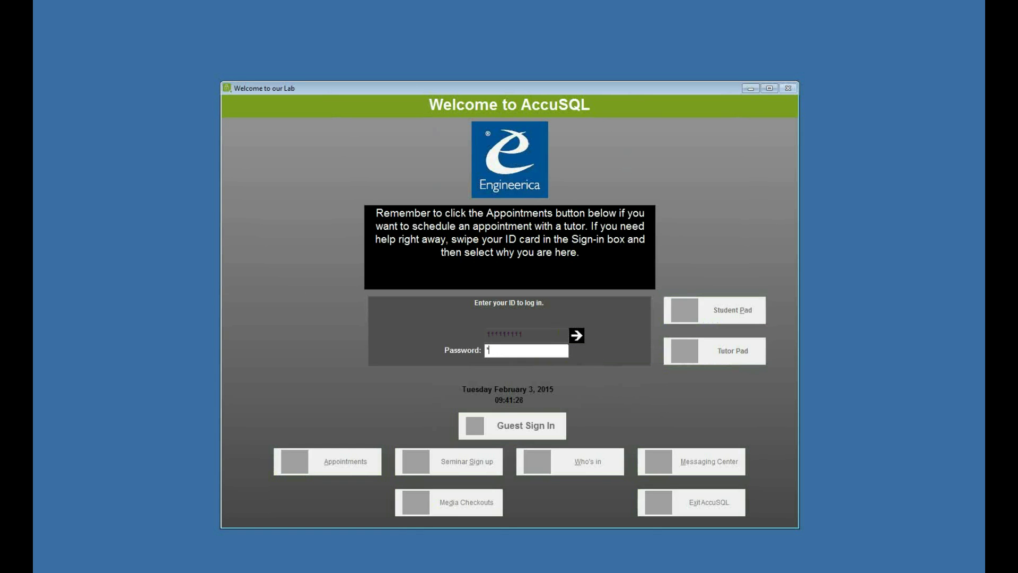
key("Return")
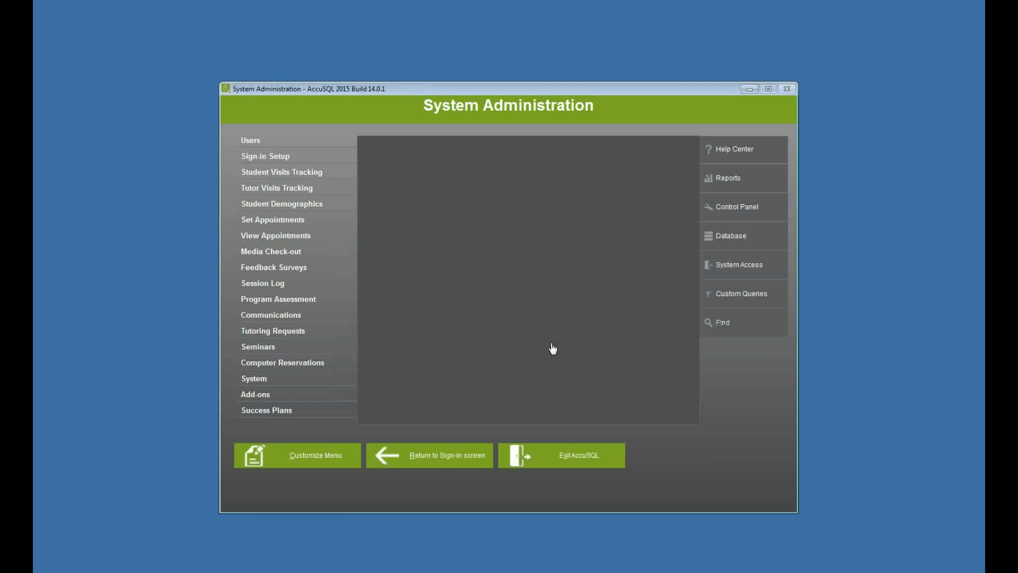
Step: Open Custom Surveys Reports from the feedback survey options and generate the selected survey's report
left_click(310, 271)
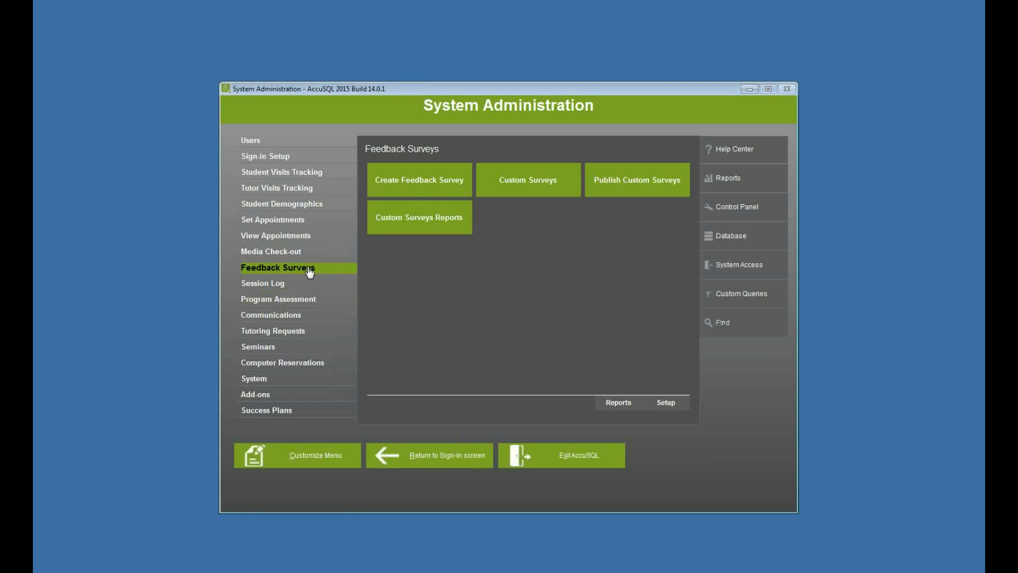
left_click(413, 222)
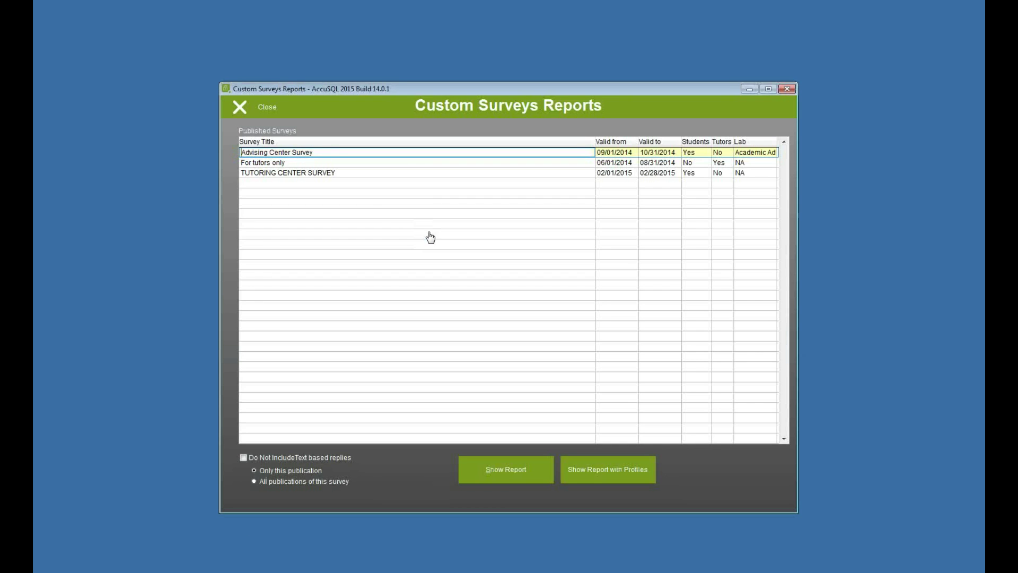
left_click(327, 170)
left_click(320, 153)
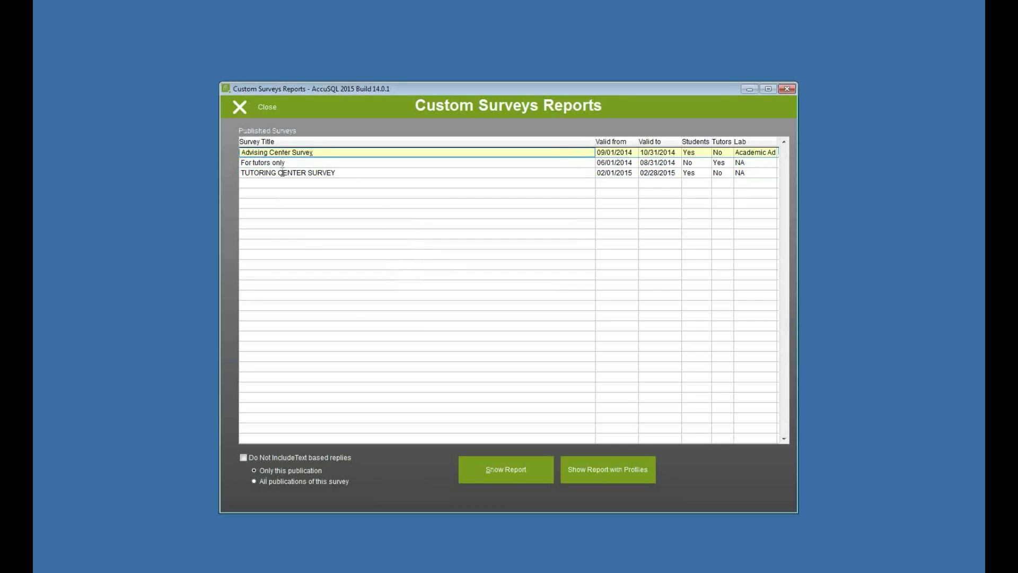
left_click(495, 474)
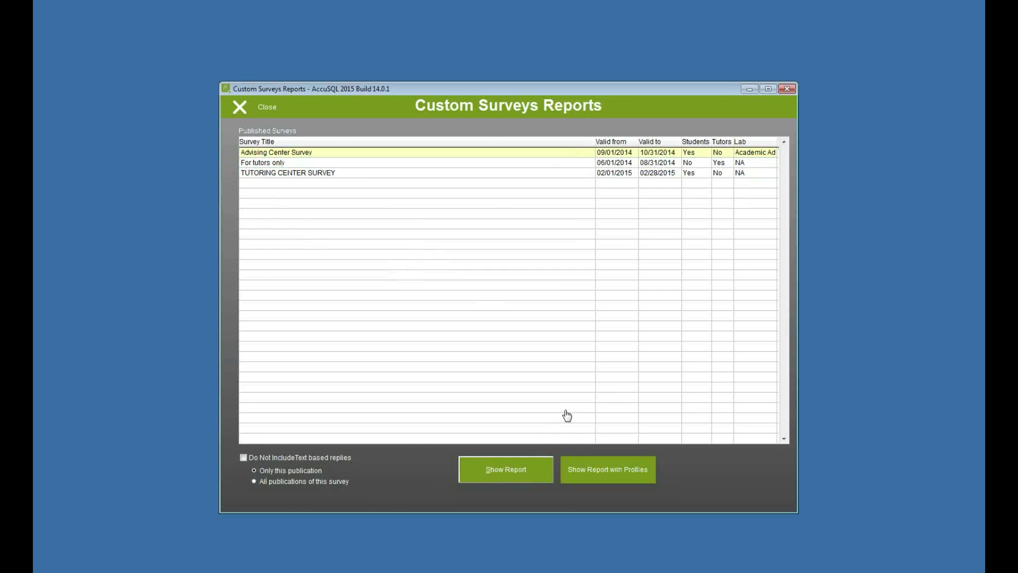
Step: Widen the preview, page through to page 3 of 3's student comments, then close it
left_click_drag(489, 361, 631, 443)
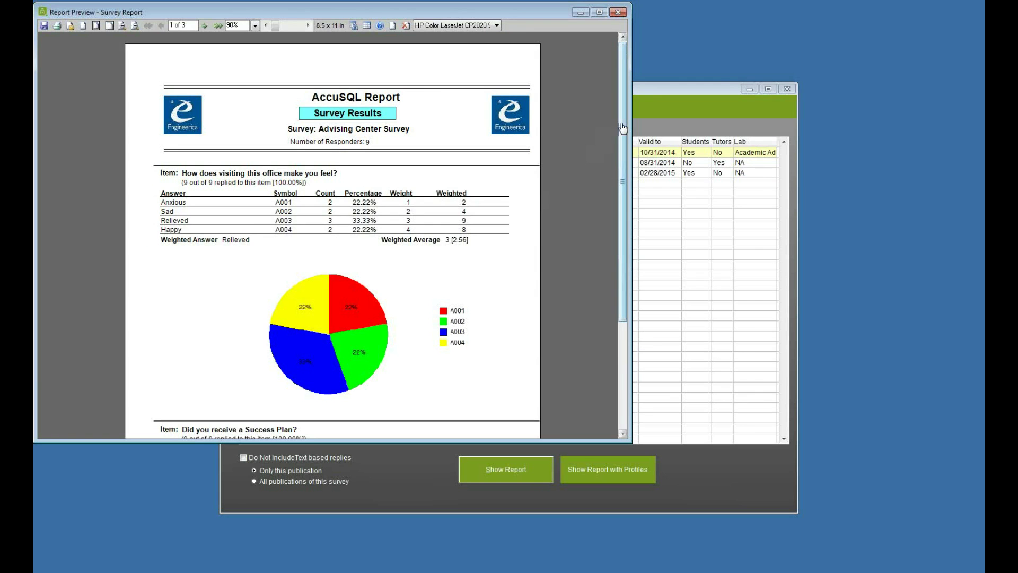
left_click_drag(623, 127, 626, 162)
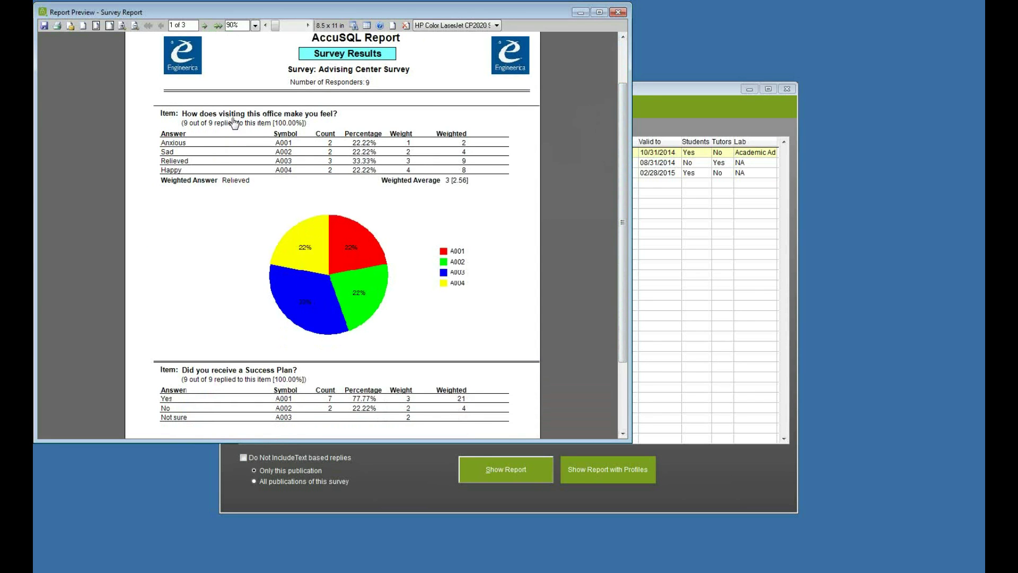
left_click_drag(623, 162, 624, 228)
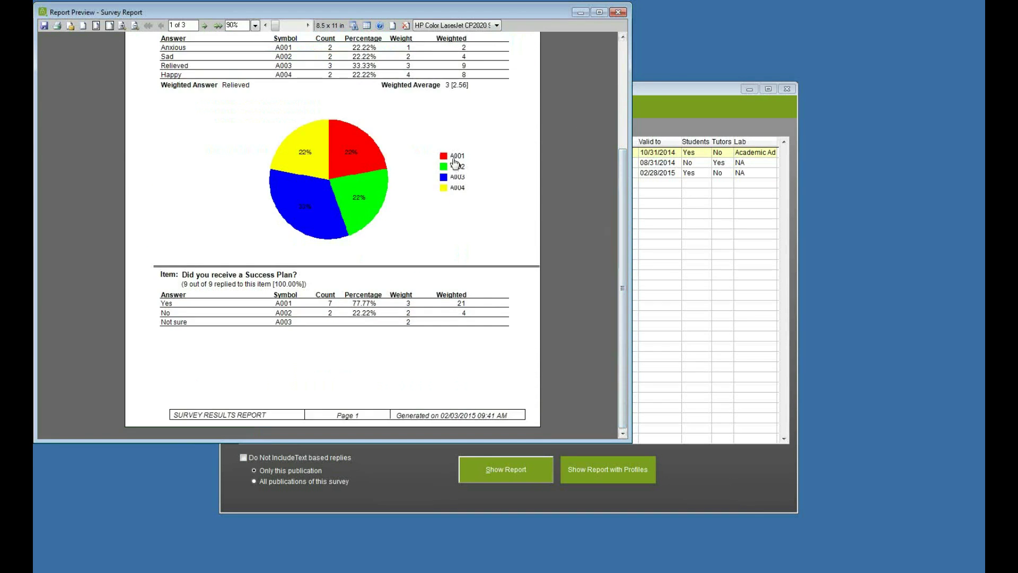
left_click(205, 26)
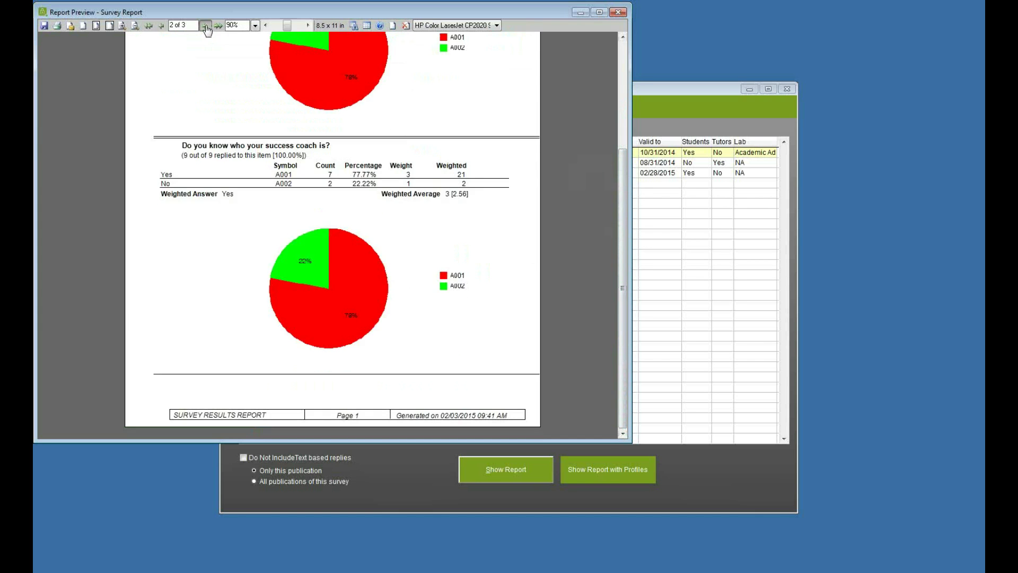
left_click_drag(624, 220, 621, 132)
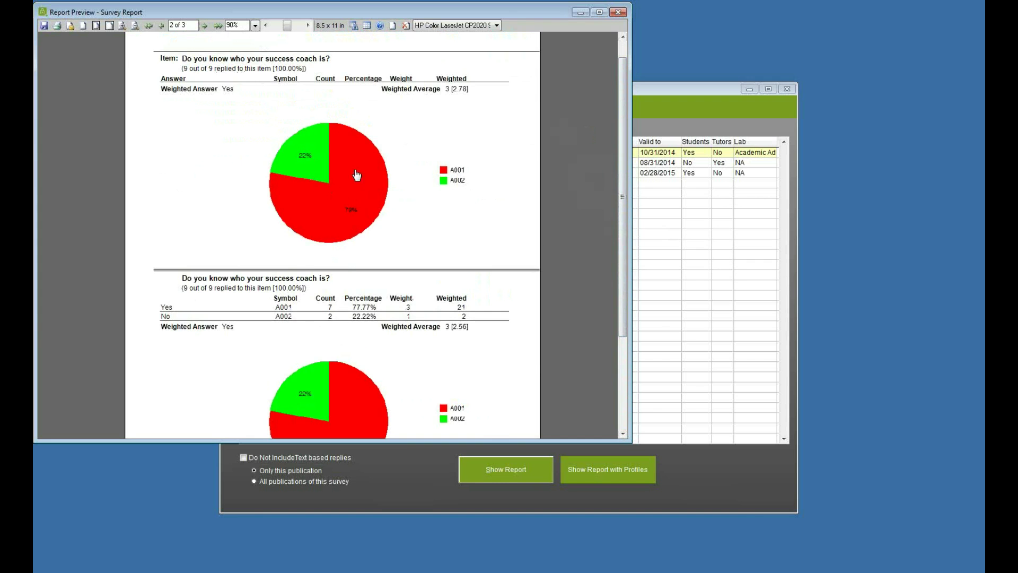
scroll(622, 433, "down", 3)
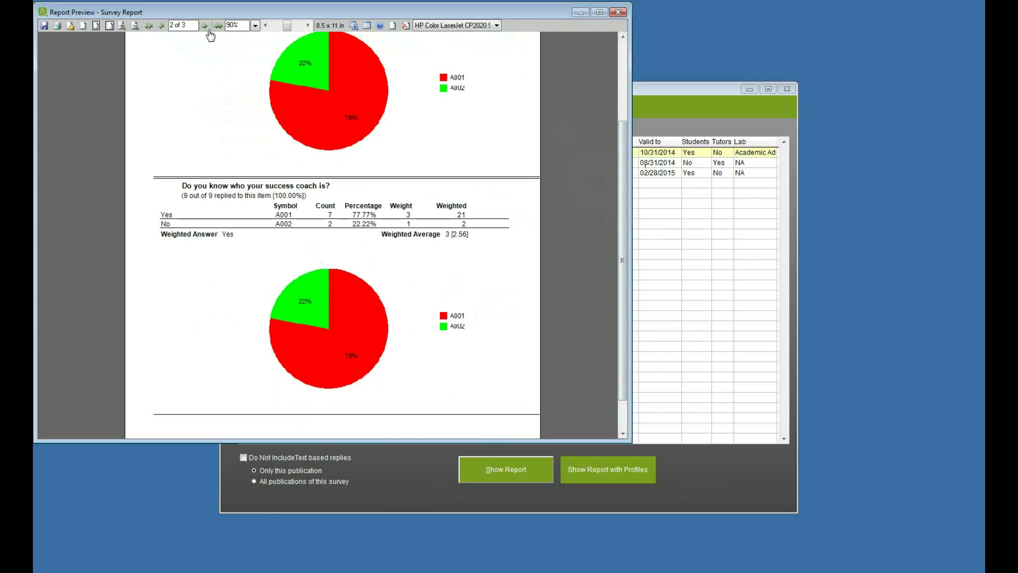
left_click(205, 25)
left_click_drag(620, 182, 624, 99)
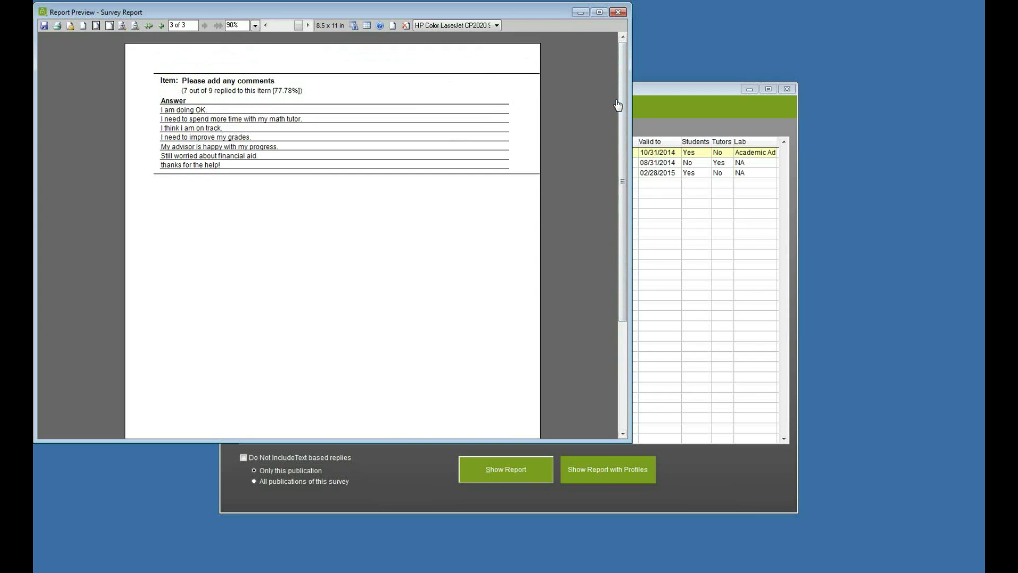
left_click(618, 12)
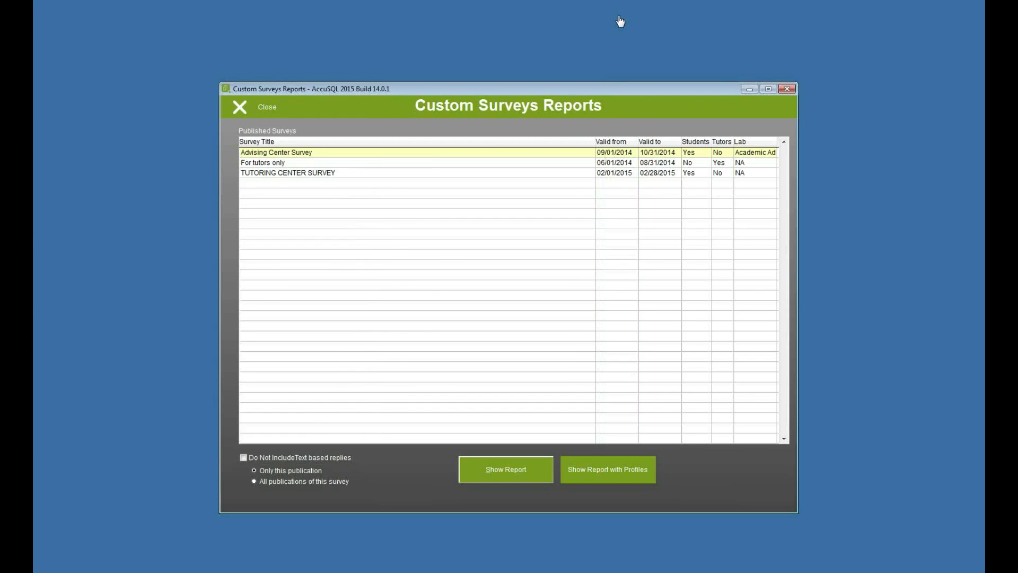
Step: Reopen Custom Surveys Reports and generate the TUTORING CENTER SURVEY results report
left_click(362, 172)
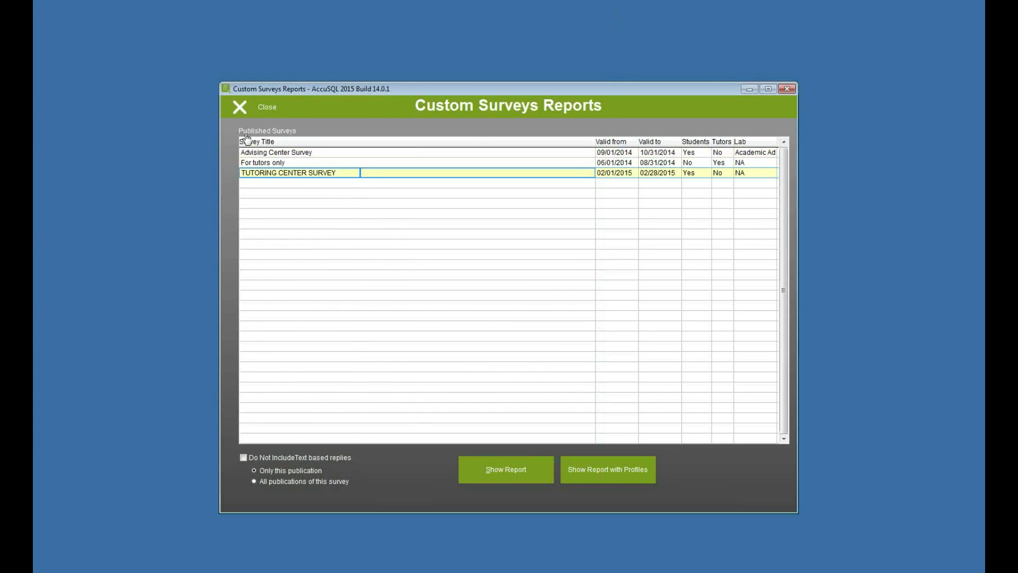
left_click(256, 110)
left_click(448, 218)
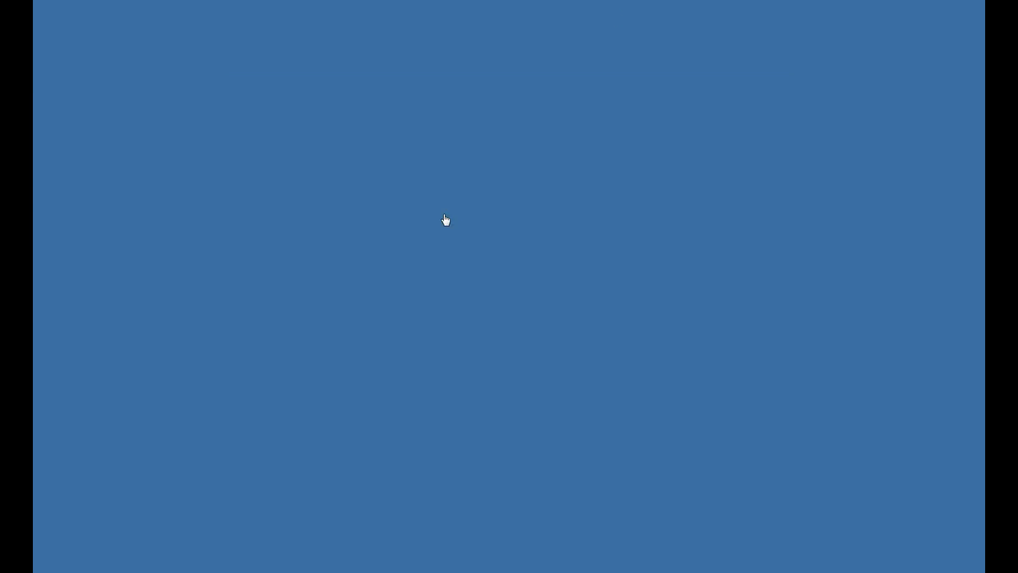
left_click(287, 172)
left_click(515, 474)
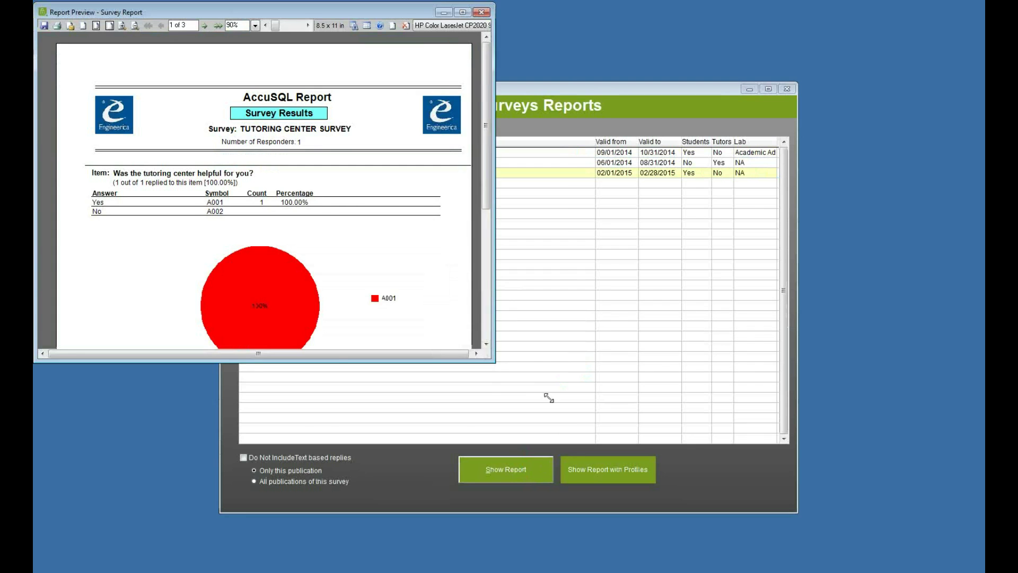
Step: Enlarge and close that preview, then run the Advising Center Survey report with profiles
left_click_drag(492, 361, 608, 432)
mouse_move(600, 174)
left_mouse_down()
mouse_move(600, 222)
mouse_move(599, 173)
left_mouse_up()
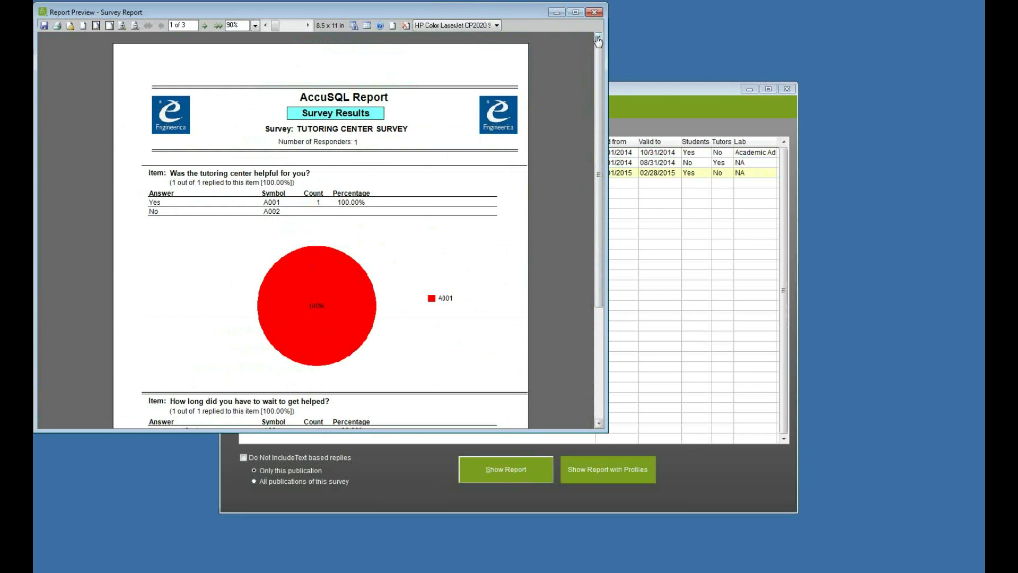
left_click(595, 12)
left_click(314, 153)
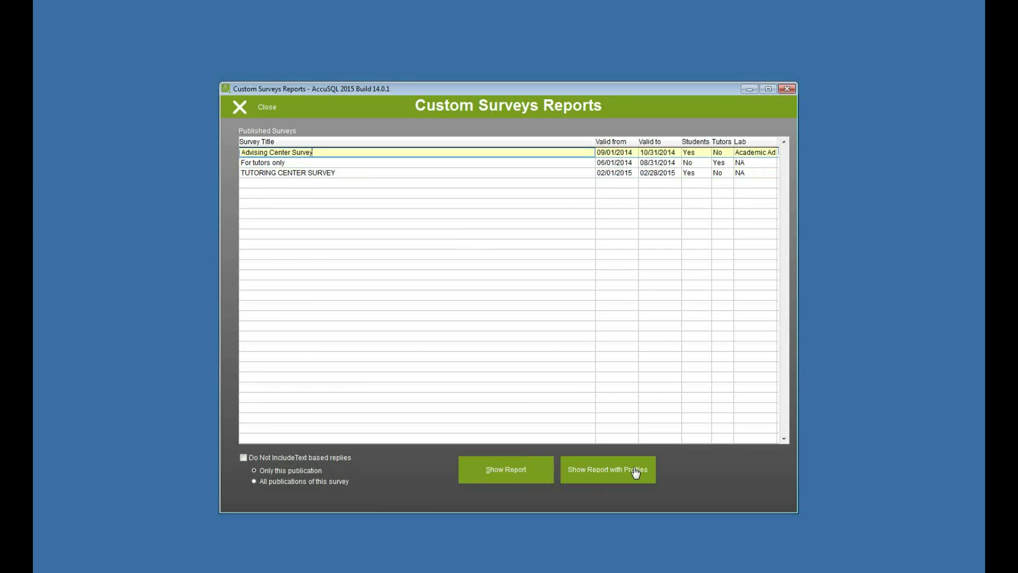
left_click(635, 474)
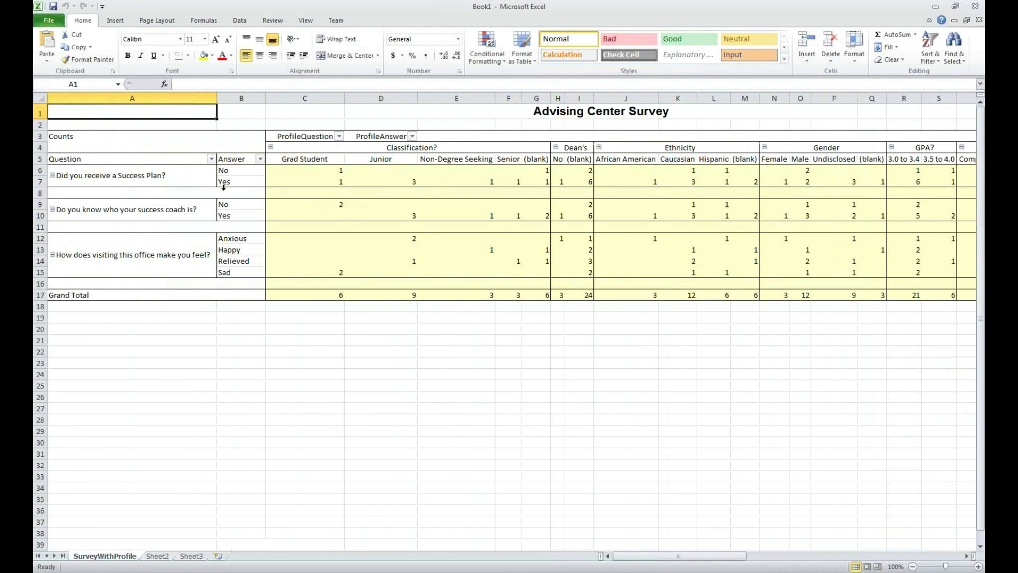
Step: Check Success Plan Yes/No counts for Grad Student and Junior, scroll the profile columns, then close Excel
left_click(179, 181)
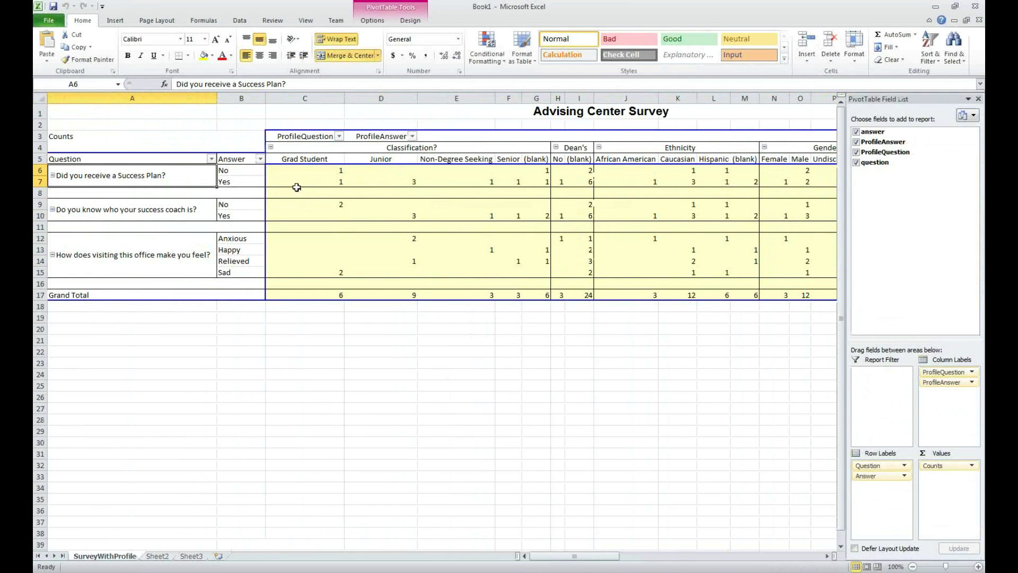
left_click(318, 182)
left_click(318, 172)
left_click(371, 184)
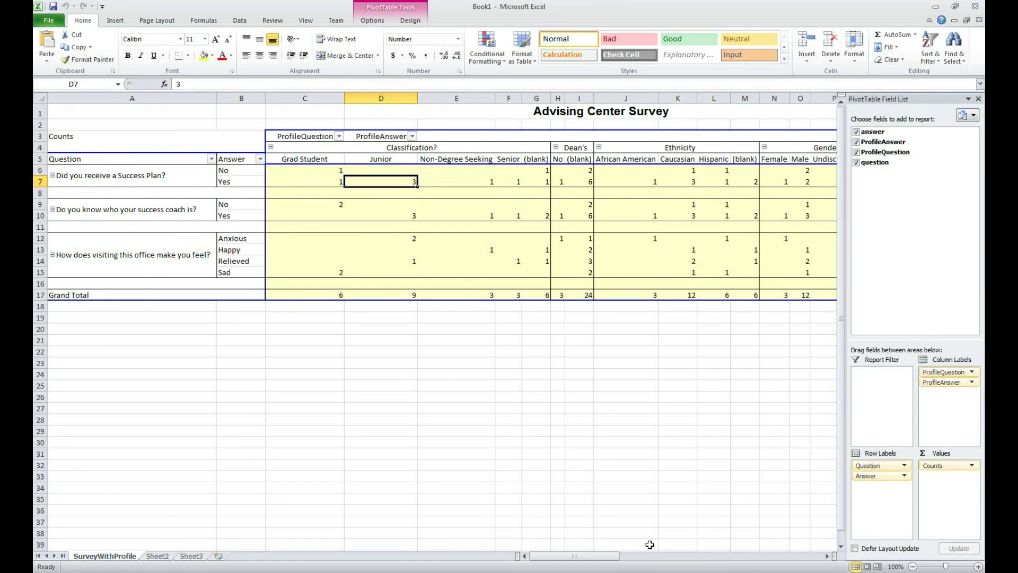
left_click(661, 557)
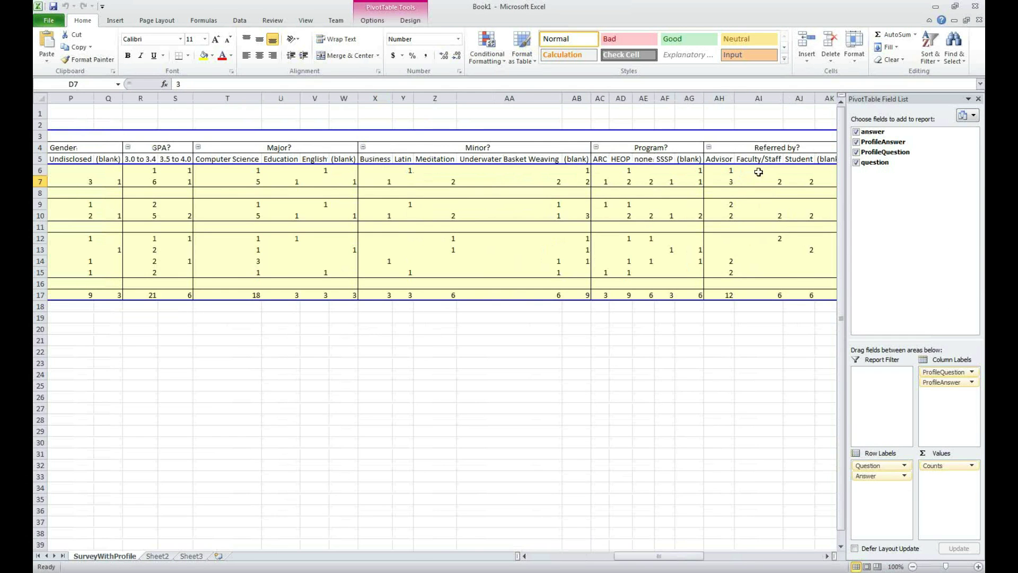
left_click_drag(640, 557, 505, 471)
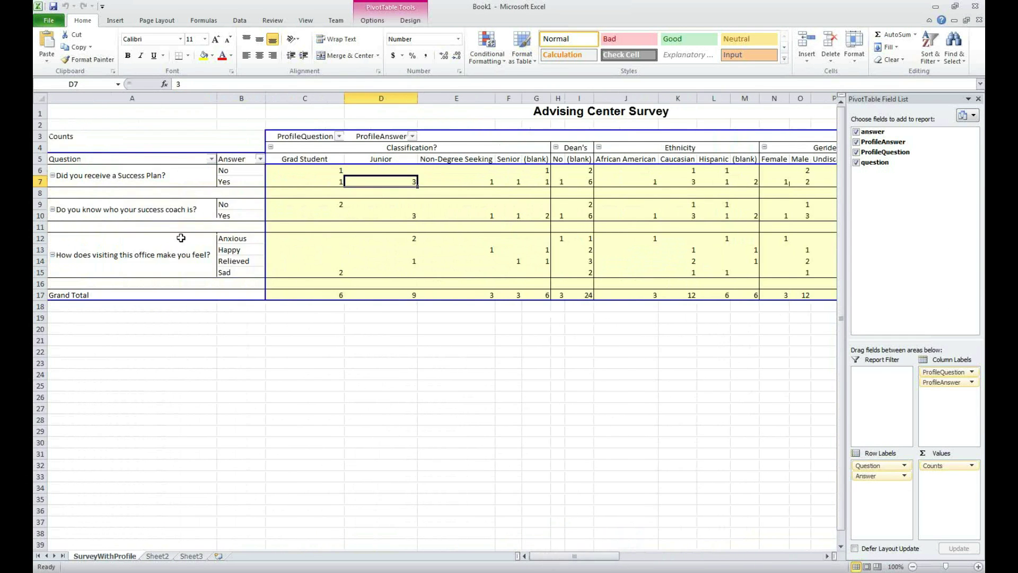
left_click(975, 7)
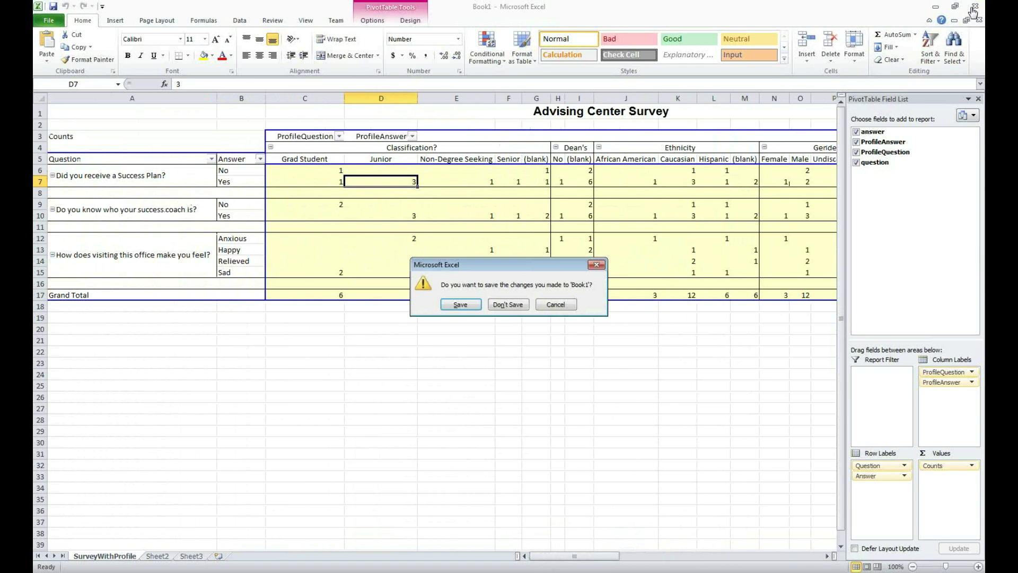
Step: Discard Book1 unsaved, close survey reports, review TUTORING CENTER SURVEY publication details, and close publishing
left_click(509, 307)
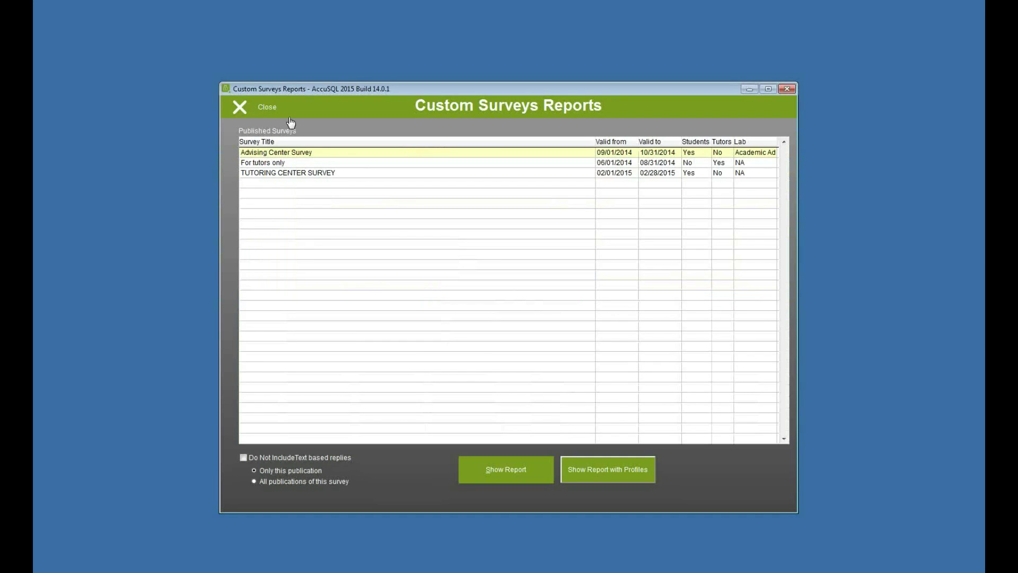
left_click(327, 173)
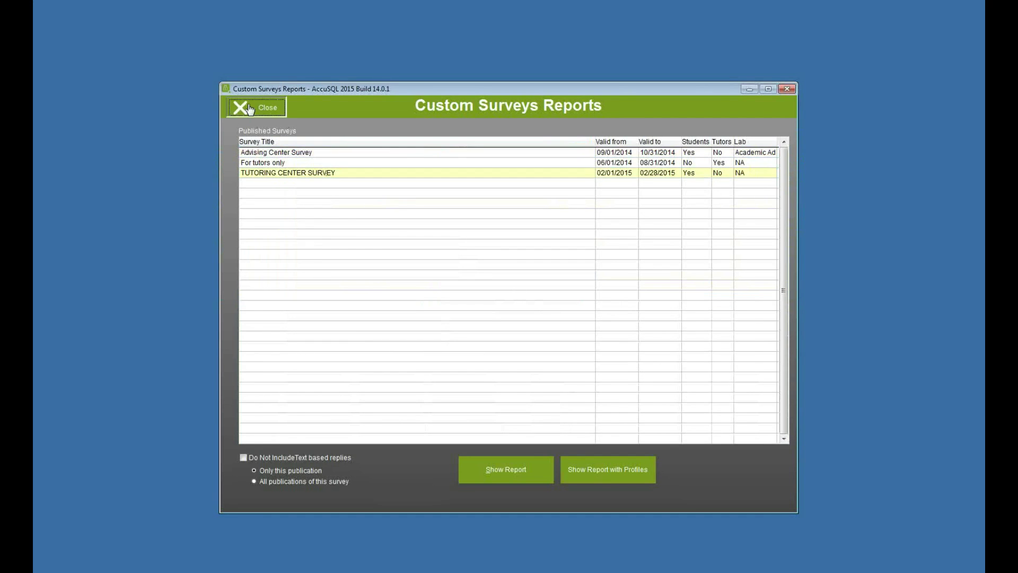
left_click(241, 107)
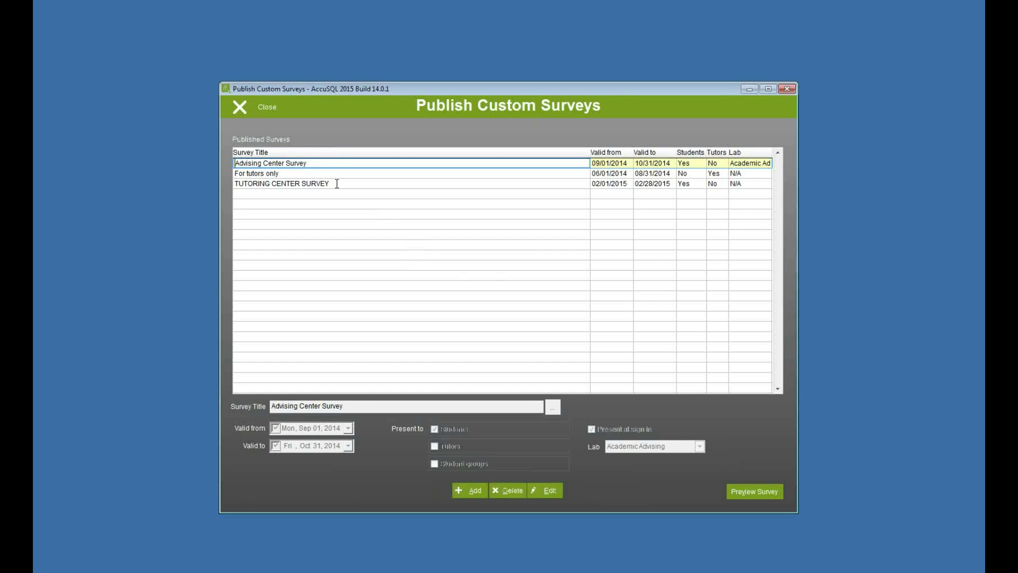
left_click(337, 183)
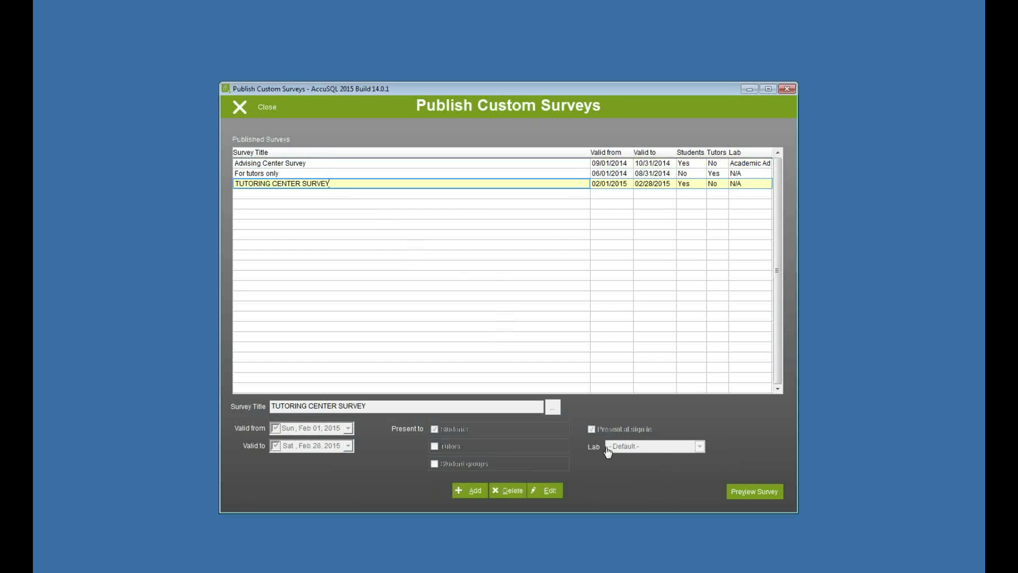
left_click(264, 111)
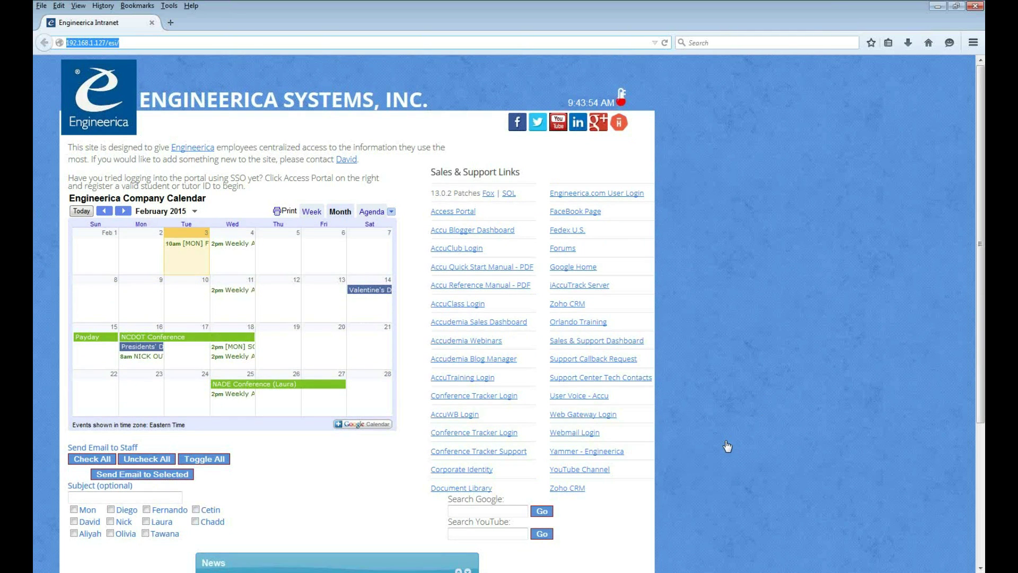
Step: Open Web Gateway Login from the intranet and sign in with the student ID and password
left_click(578, 415)
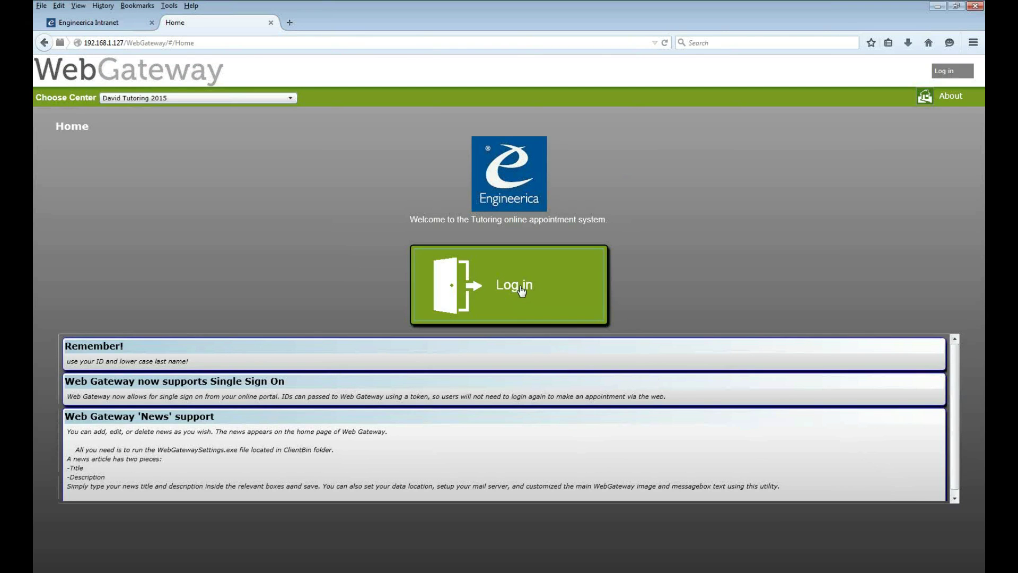
left_click(522, 289)
type("555")
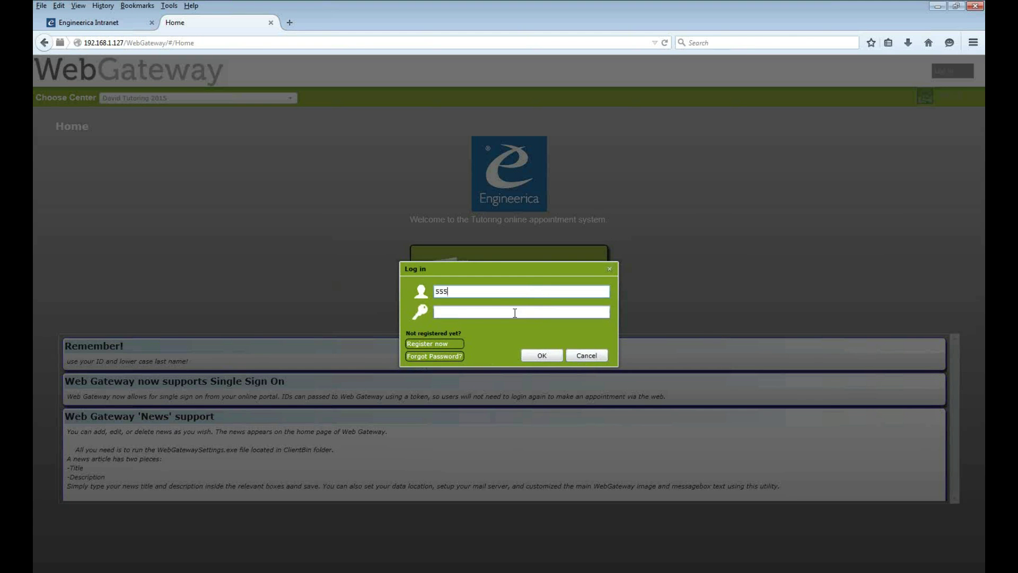
type("55555555")
left_click(515, 313)
type("••••••")
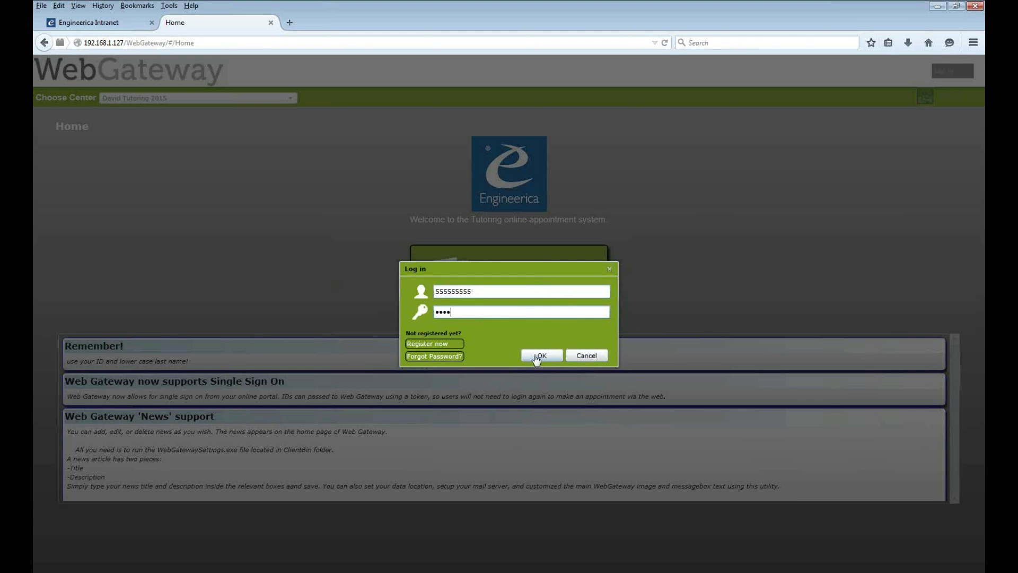
left_click(542, 357)
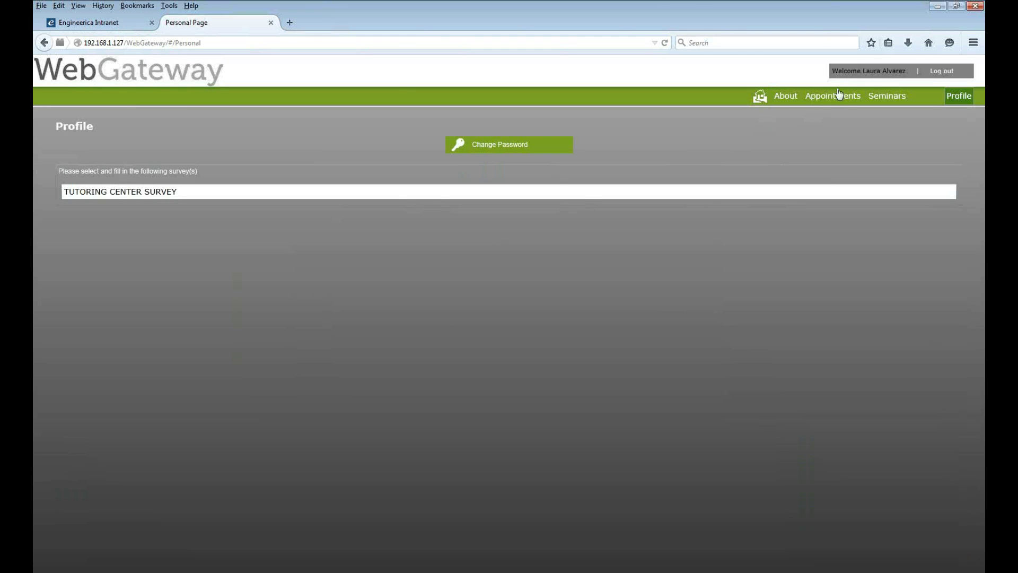
Step: Submit the TUTORING CENTER SURVEY answering Yes, Less than 10 mins, Yes, and Student Lounge
left_click(158, 196)
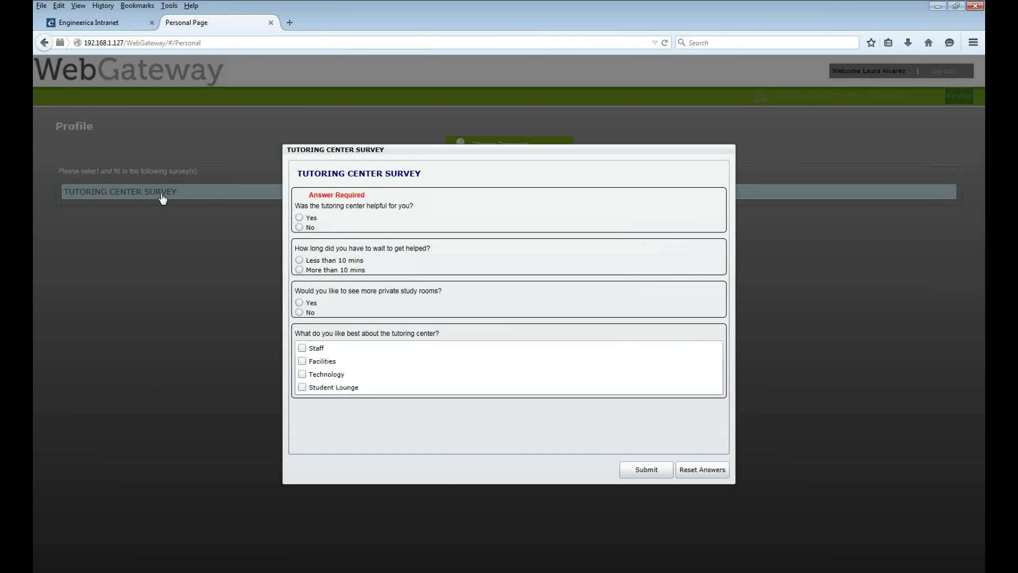
left_click(300, 217)
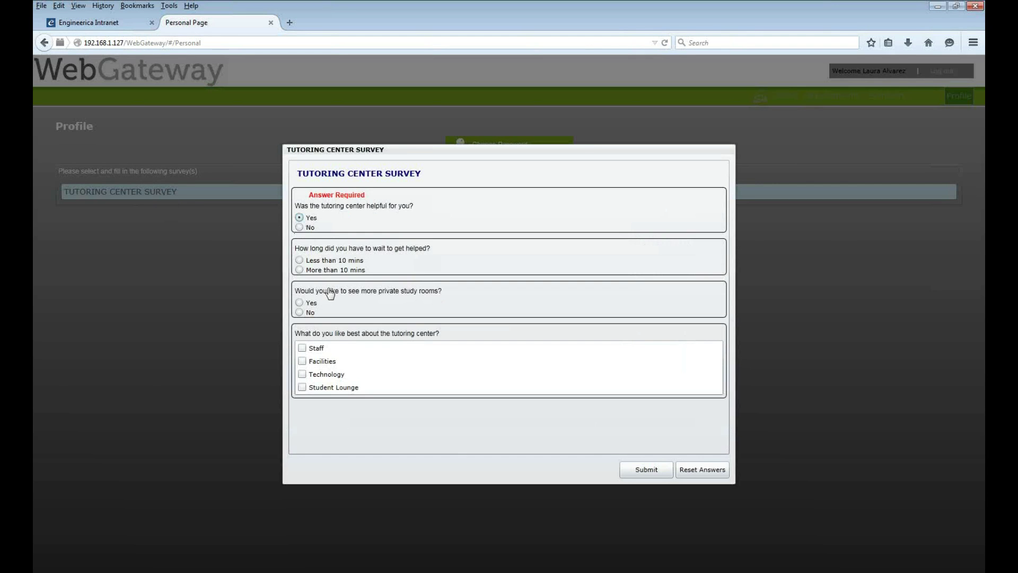
left_click(299, 260)
left_click(299, 302)
left_click(303, 388)
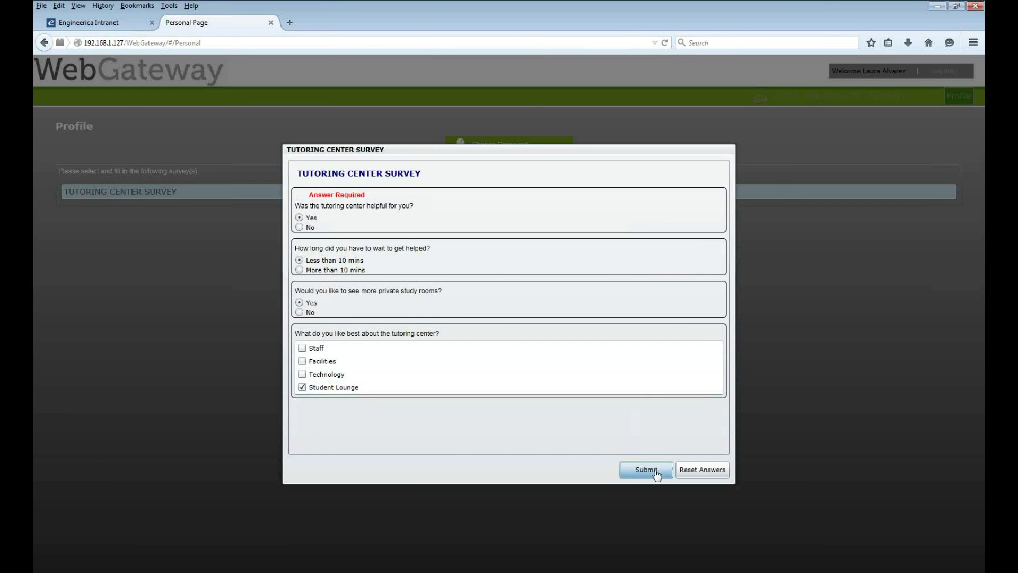
left_click(656, 473)
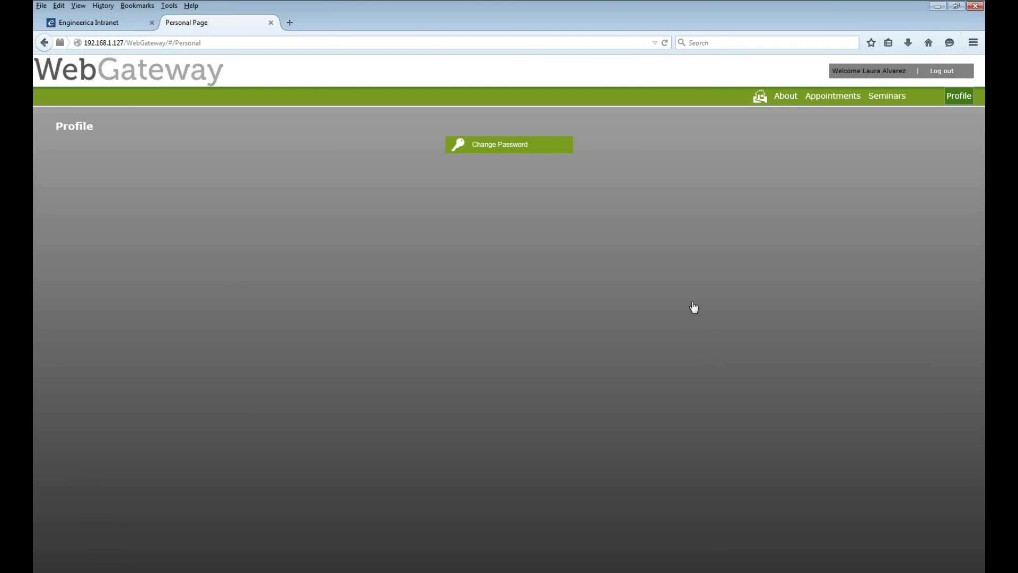
Step: View the Appointments and Seminars pages, then minimise Firefox to return to AccuSQL
left_click(844, 103)
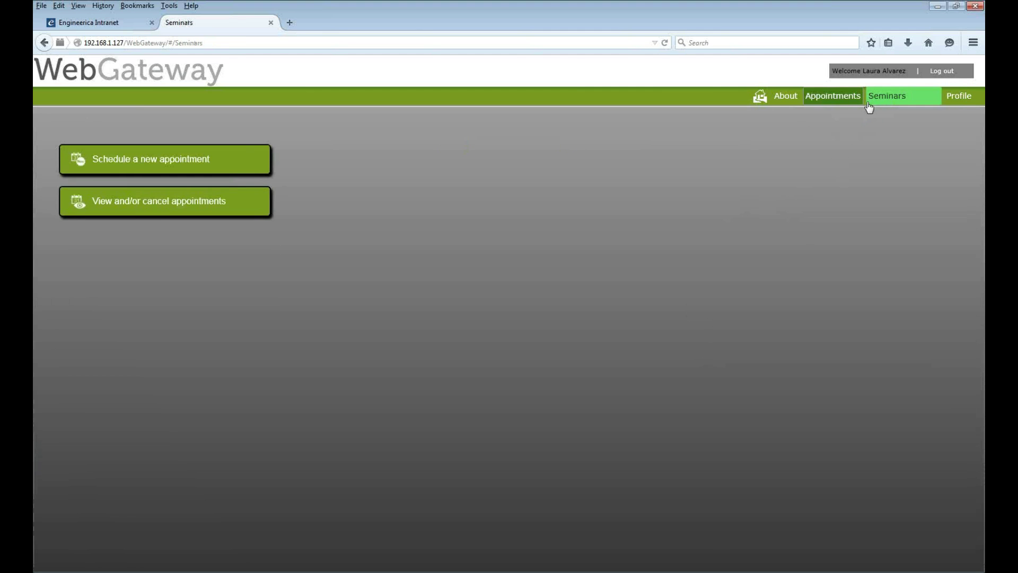
left_click(871, 101)
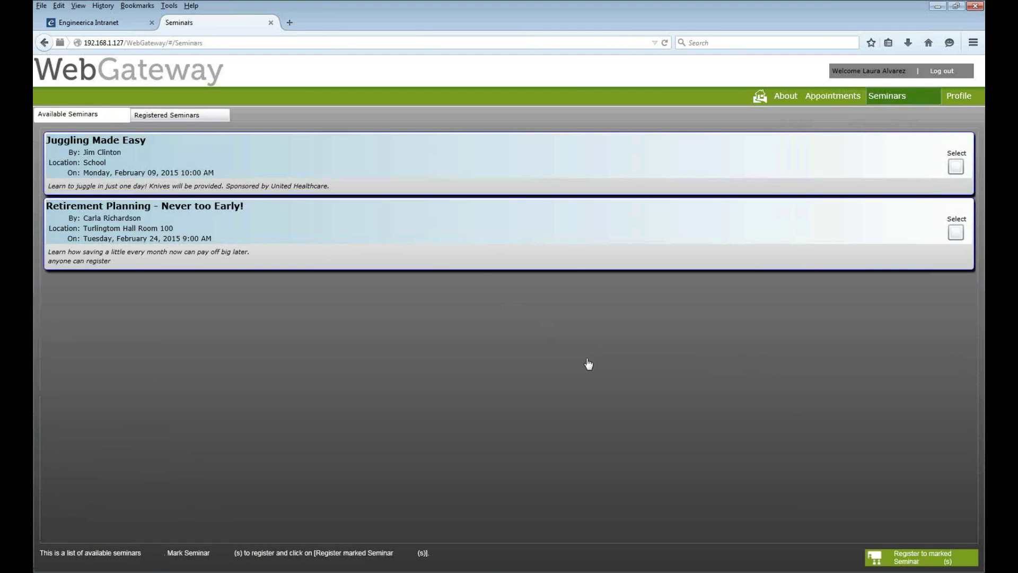
left_click(935, 7)
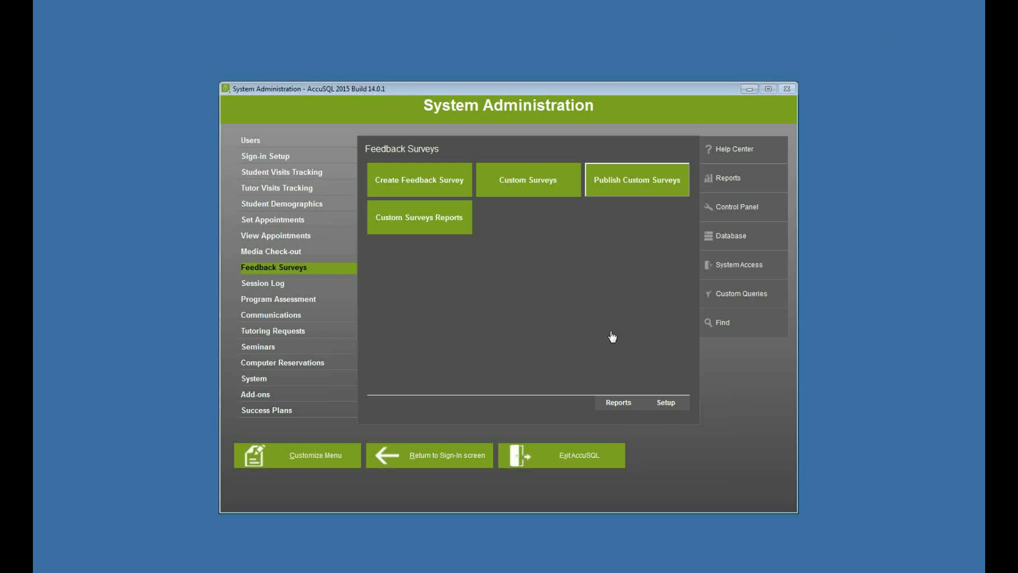